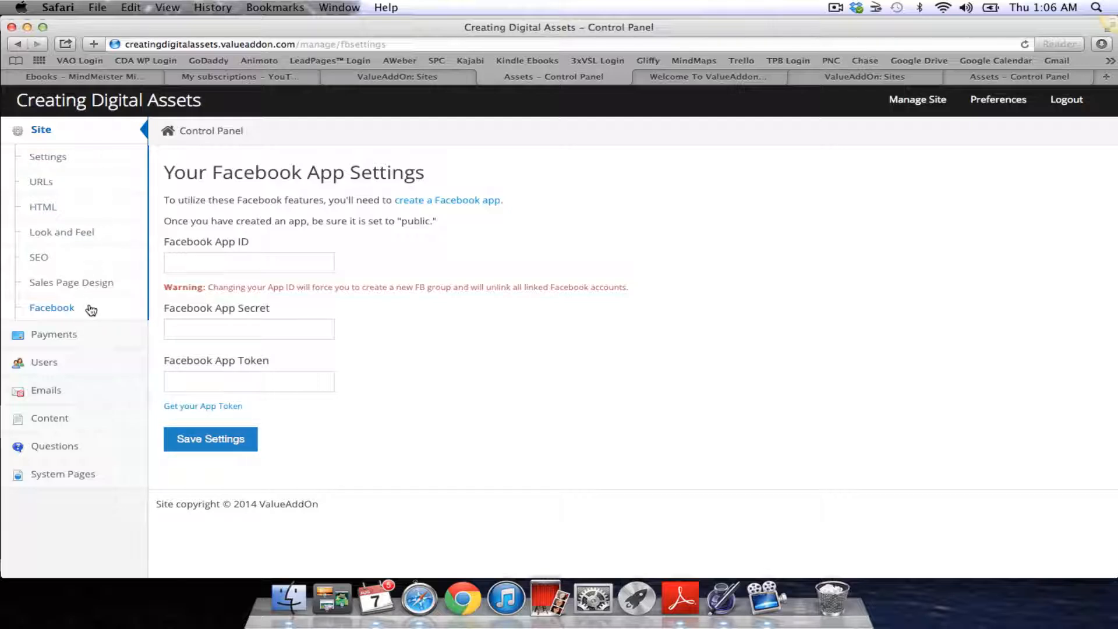
# Open ValueAddOn's Payments page showing Connect with Stripe, then a new Google tab
pyautogui.click(55, 335)
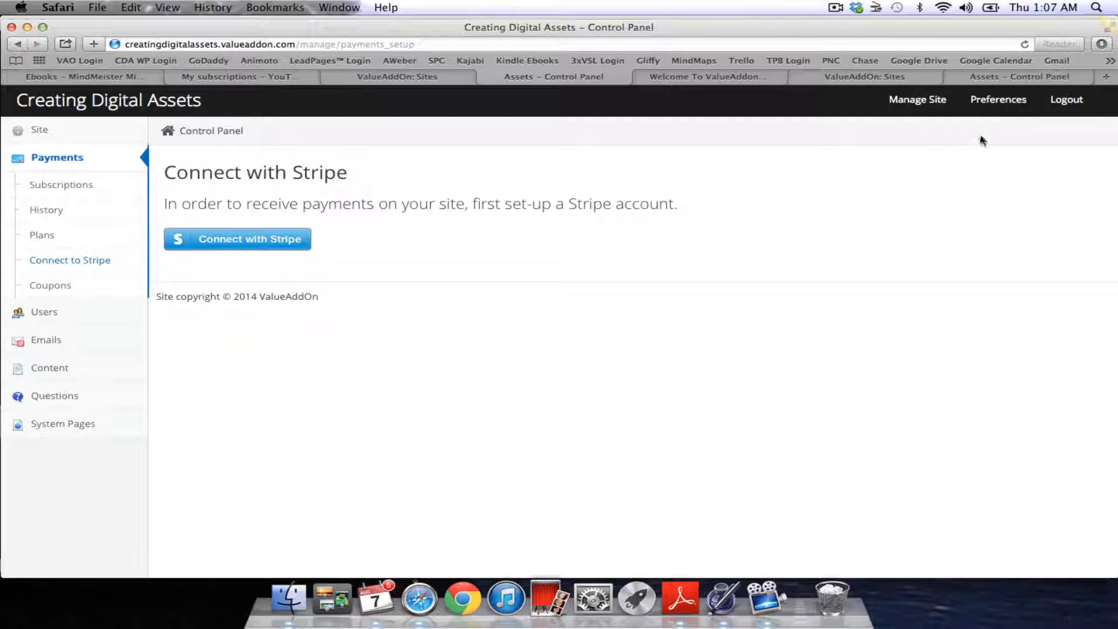
pyautogui.click(1106, 78)
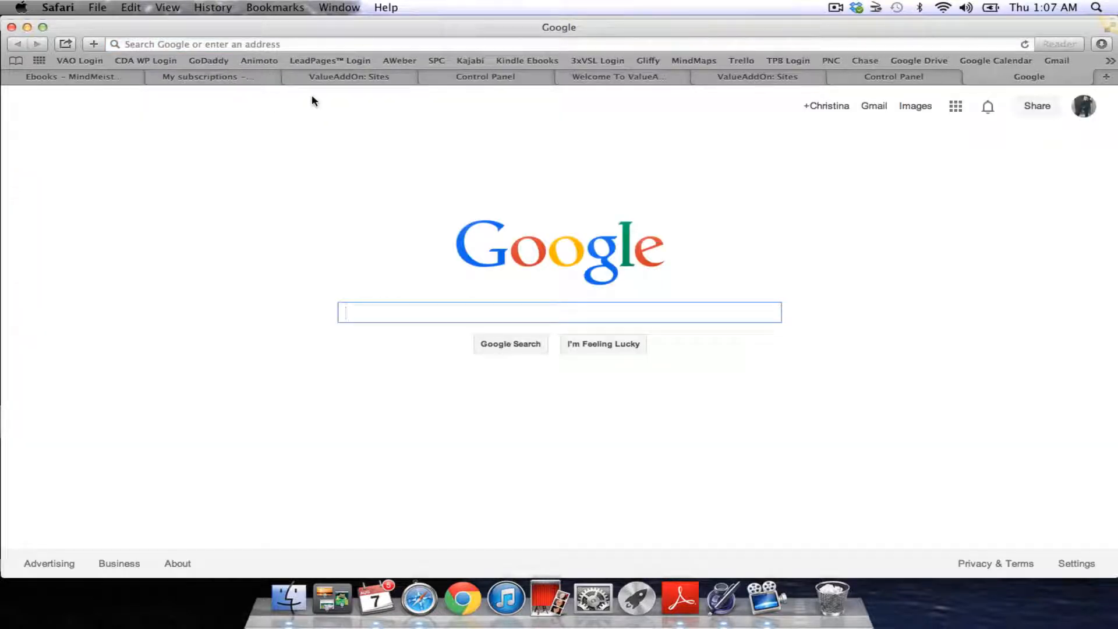
# Search Google for 'stripe' and open the Stripe result
pyautogui.click(305, 43)
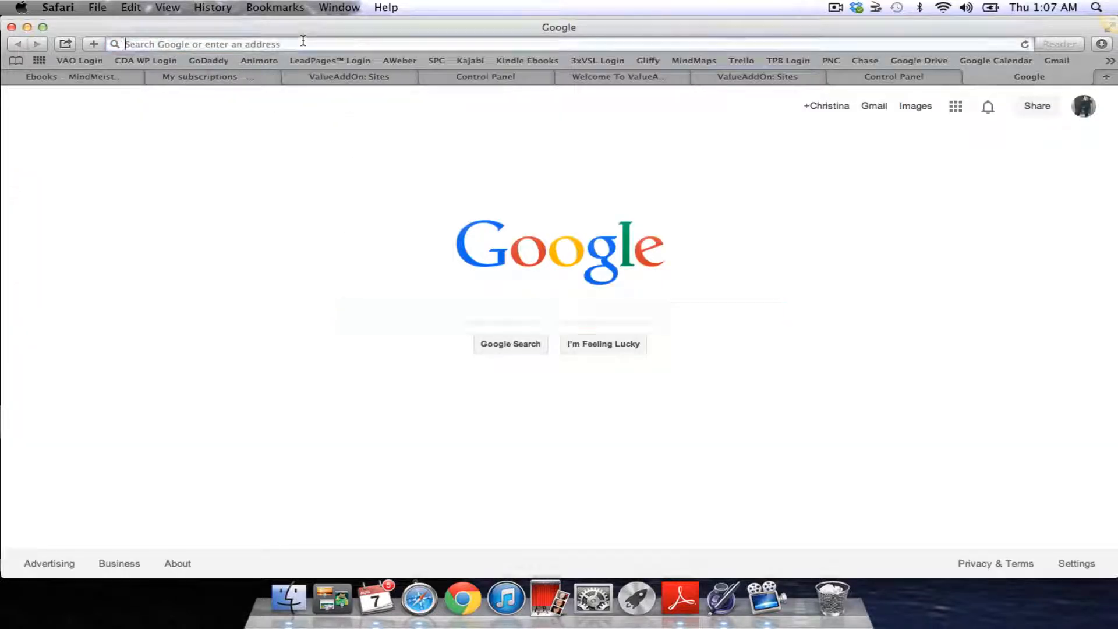
pyautogui.click(364, 315)
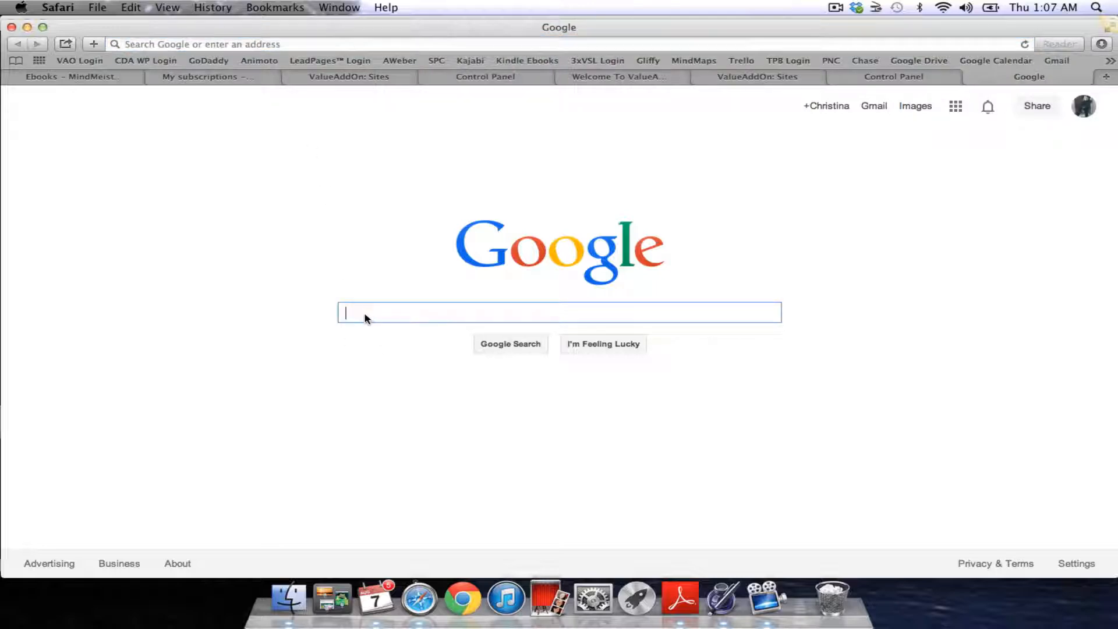
pyautogui.write('stripe')
pyautogui.press('Return')
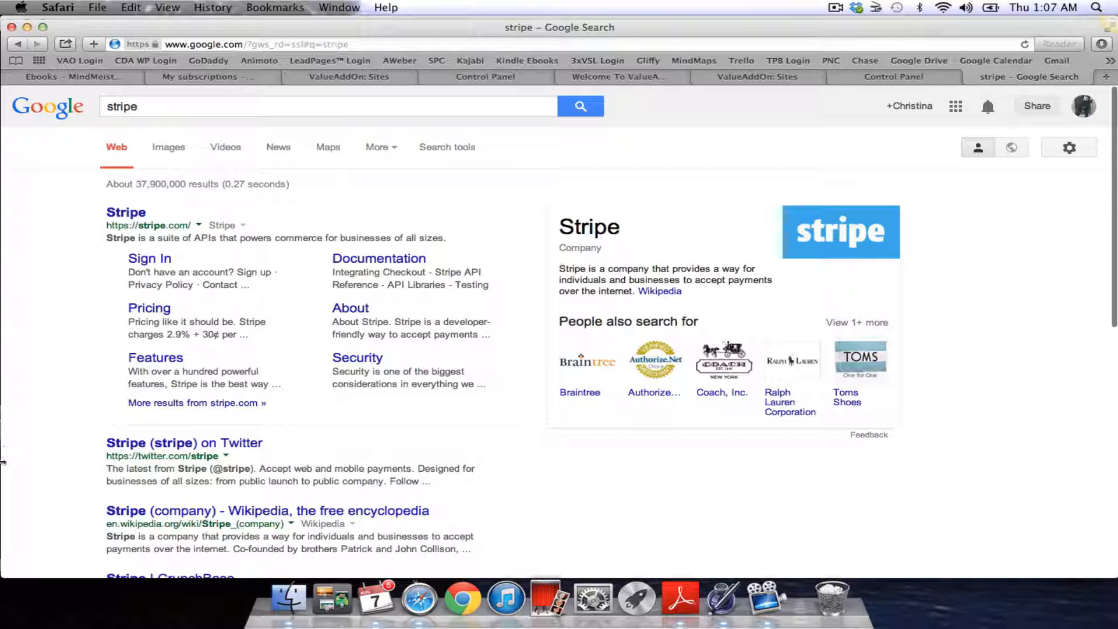
pyautogui.click(128, 215)
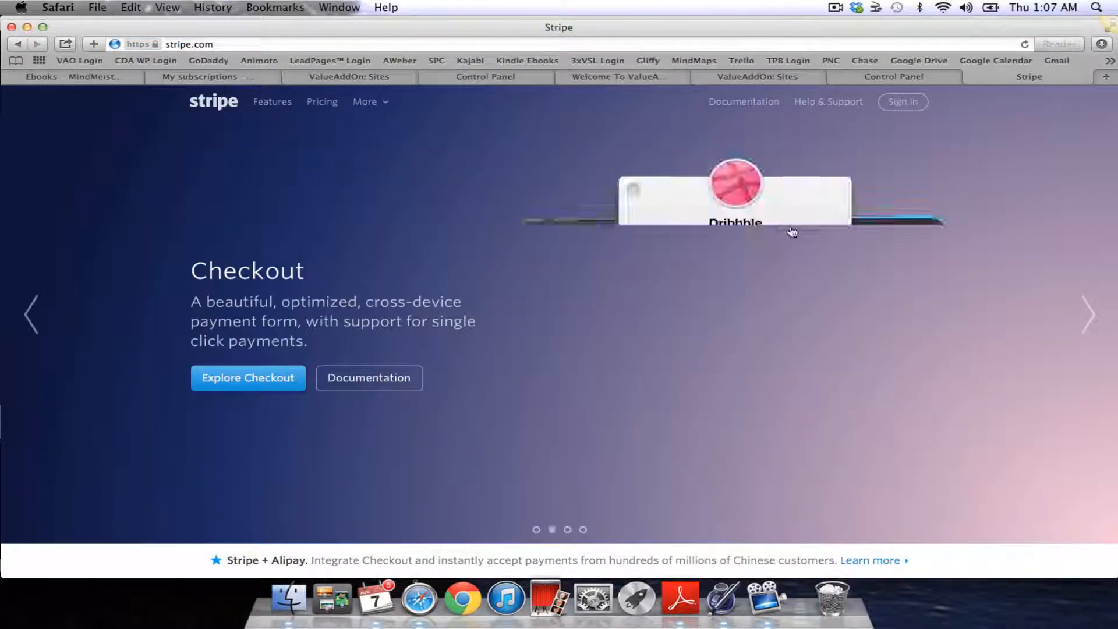
# View Stripe's sign-in page, go back to stripe.com, and close the Stripe tab
pyautogui.click(907, 103)
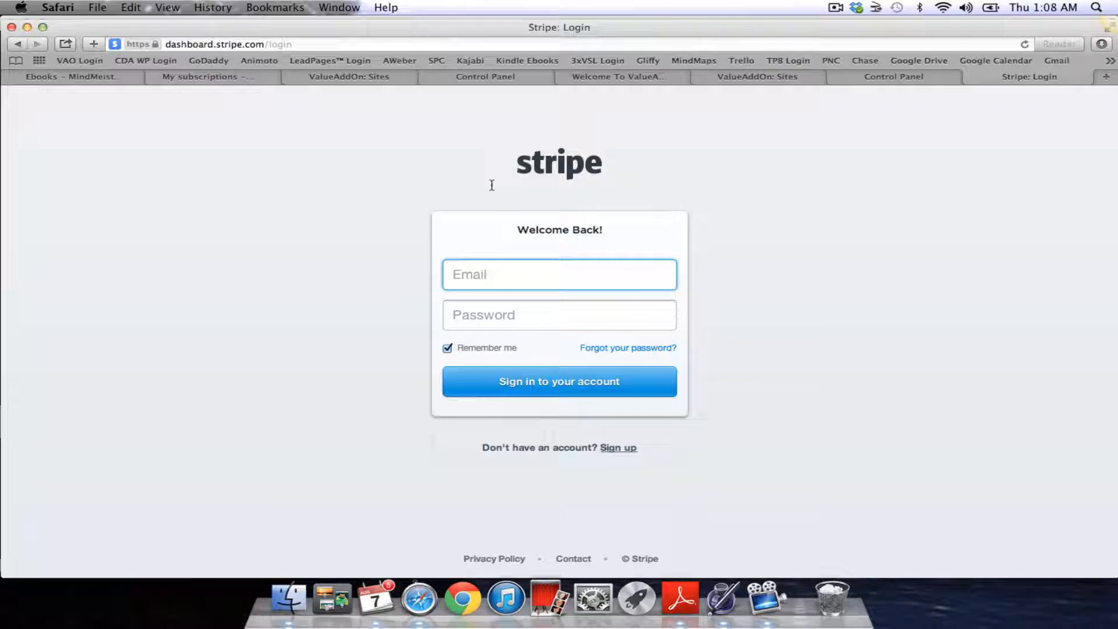
pyautogui.click(17, 44)
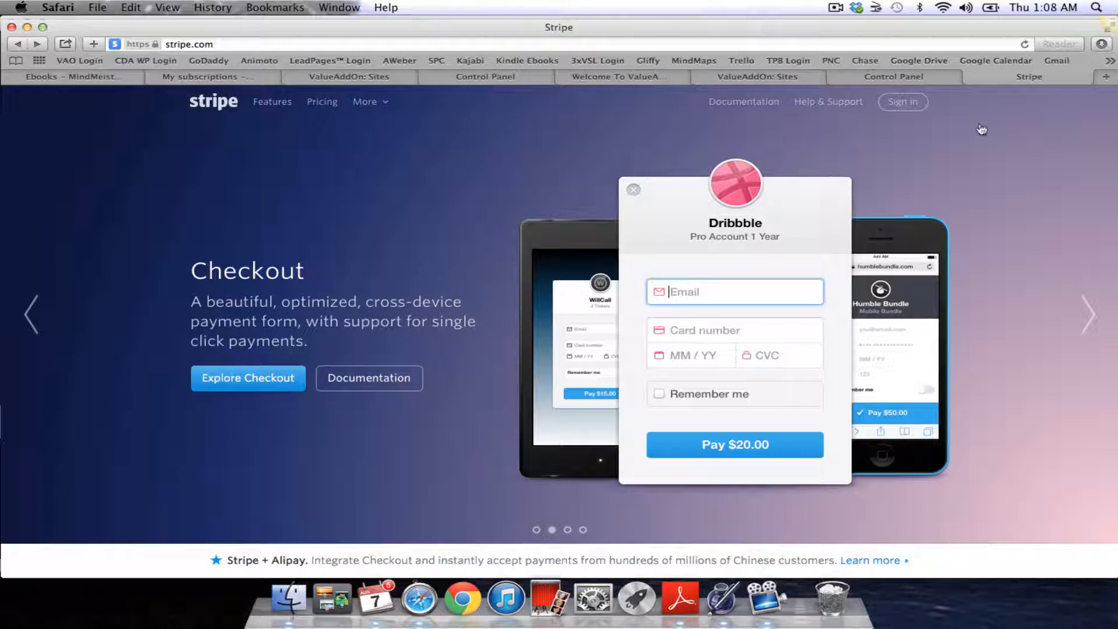
pyautogui.click(970, 77)
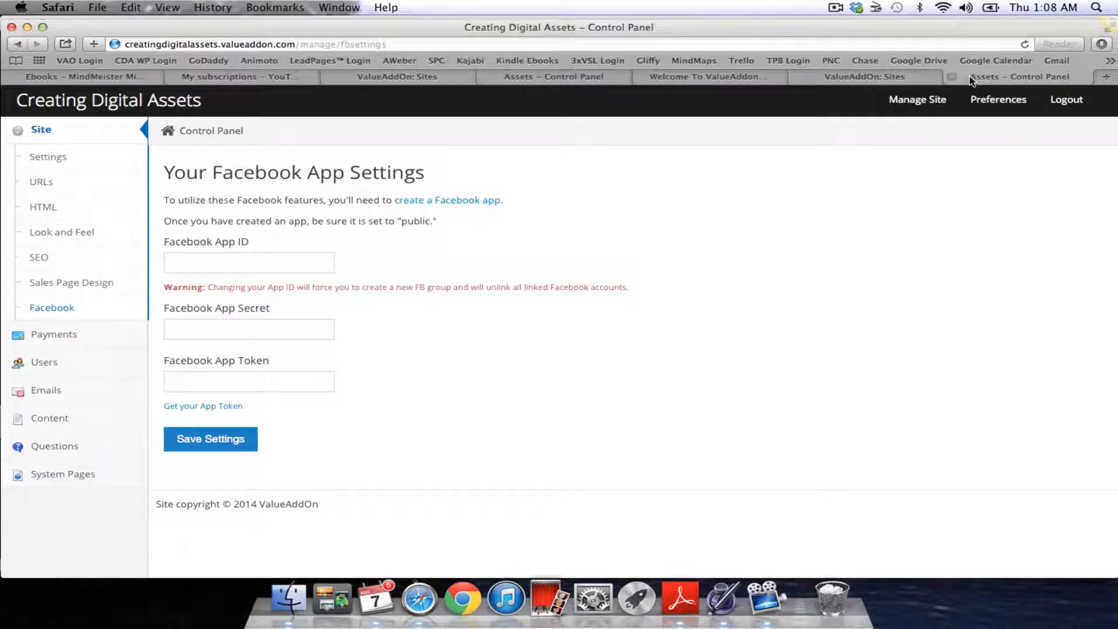
# Look through Payments Subscriptions and History, then open the empty Plans list
pyautogui.click(57, 336)
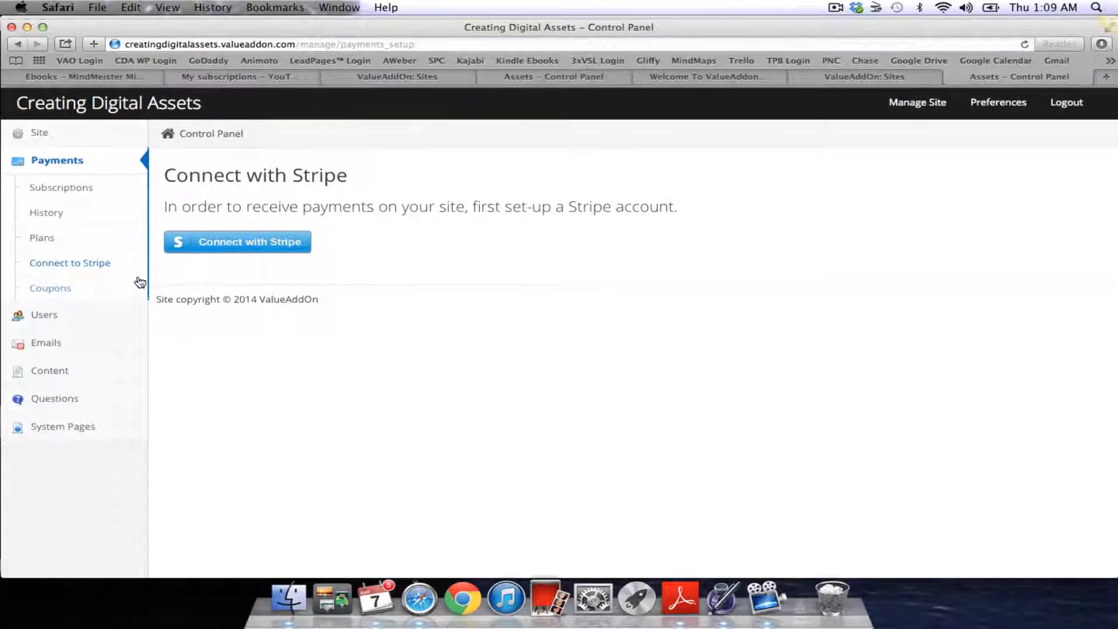
pyautogui.click(66, 183)
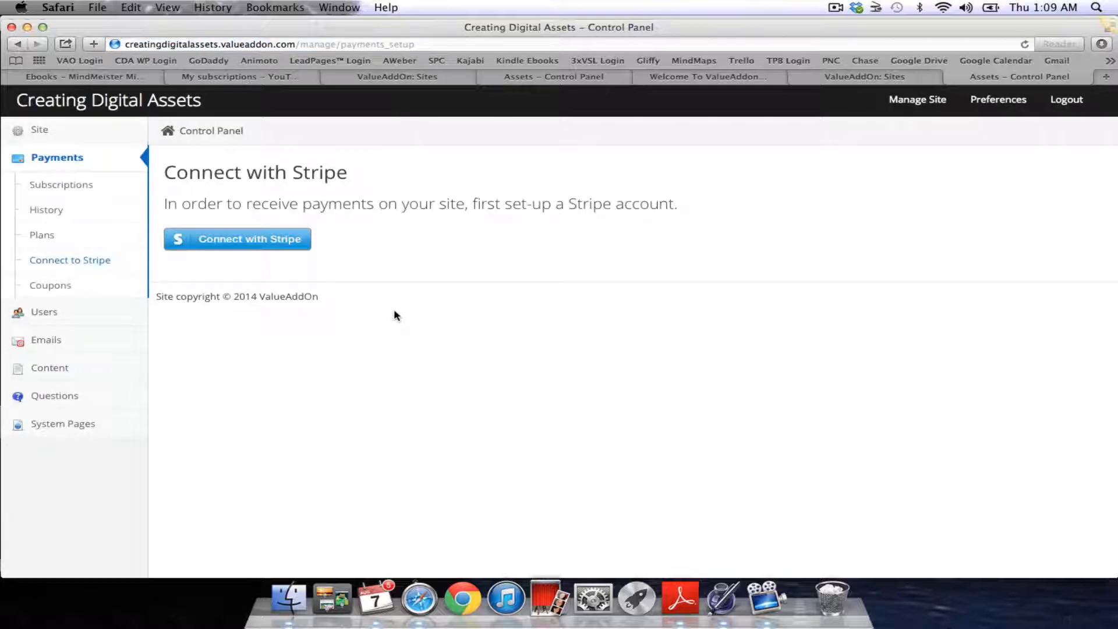
pyautogui.click(77, 189)
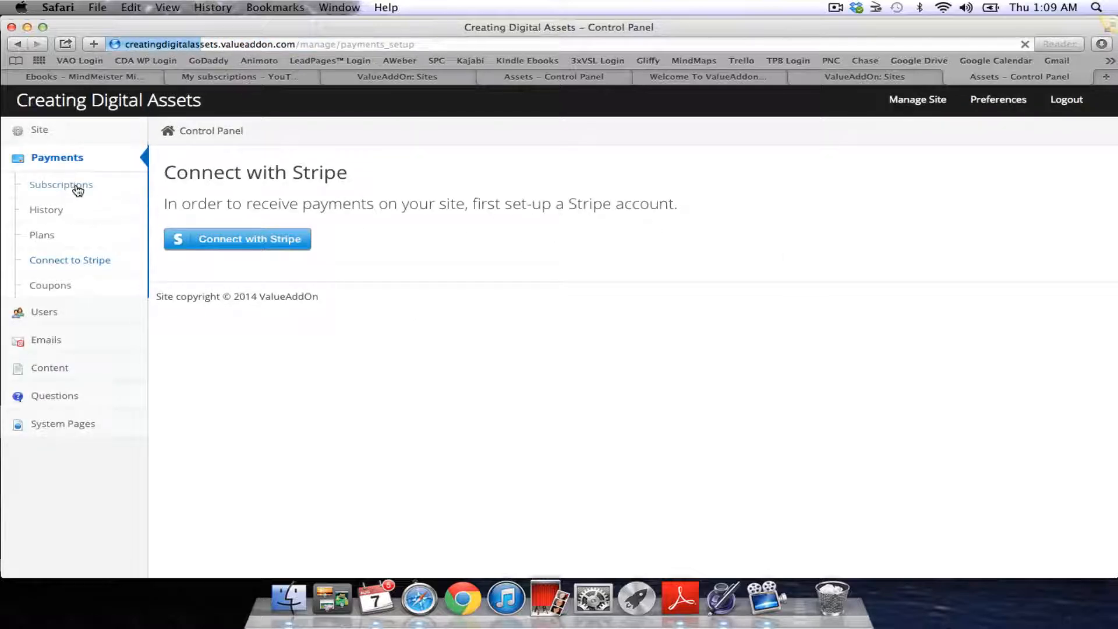
pyautogui.click(47, 236)
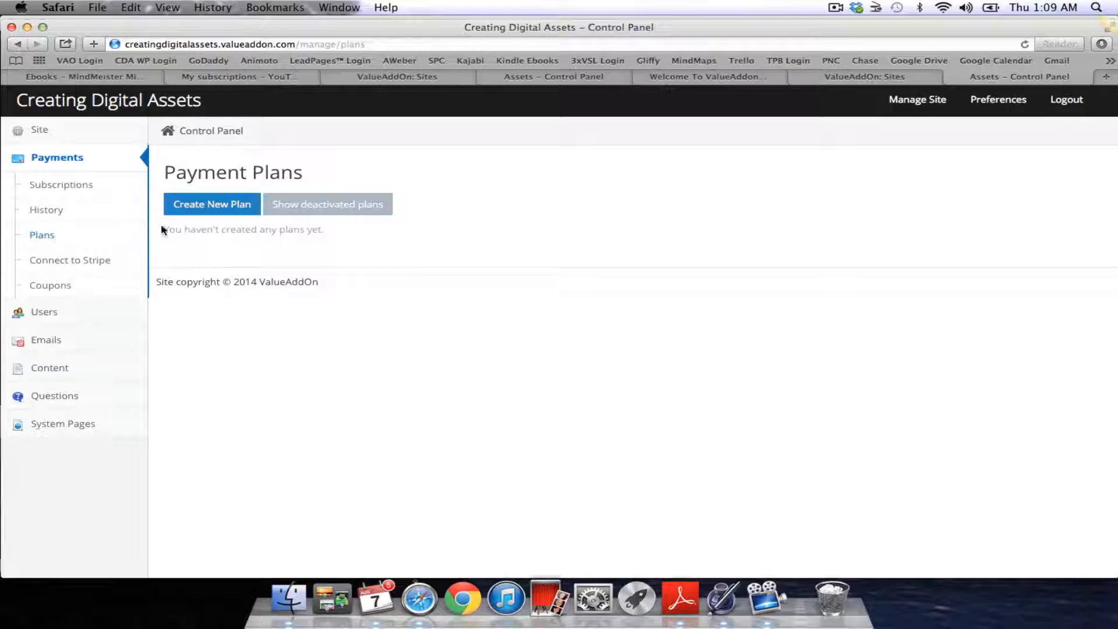
# Create a new plan and keep Stripe as its processor type
pyautogui.click(234, 208)
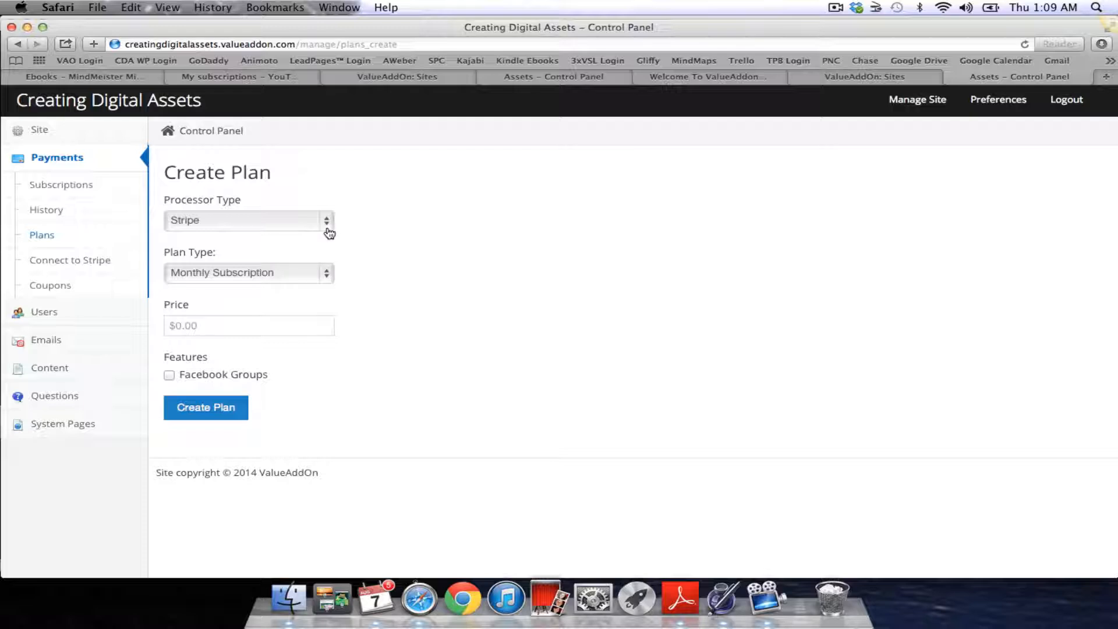
pyautogui.click(328, 224)
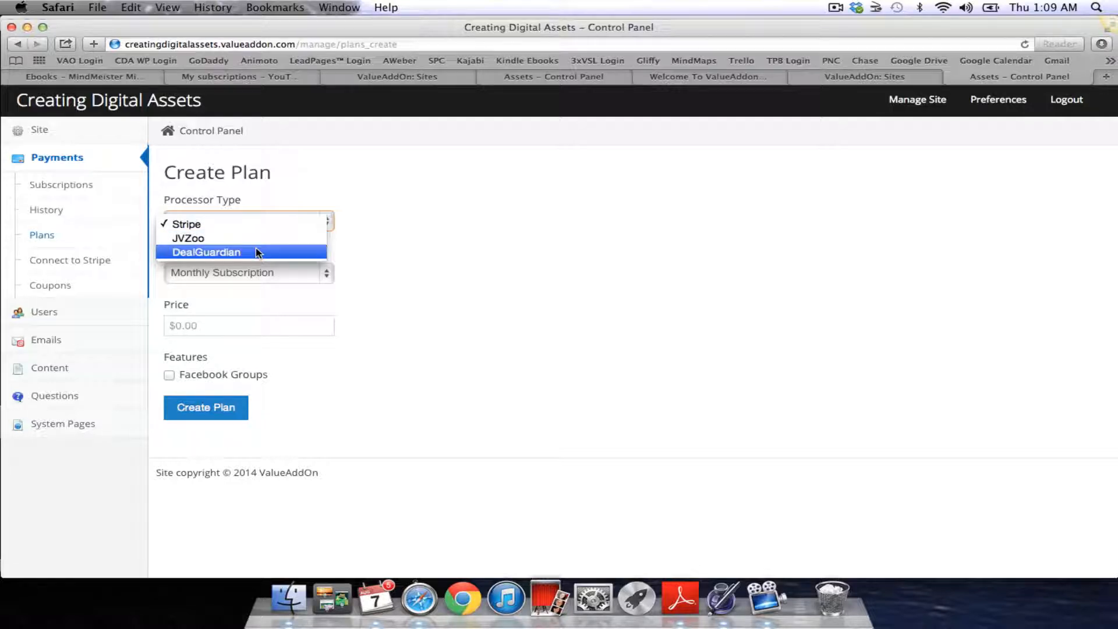
pyautogui.click(394, 241)
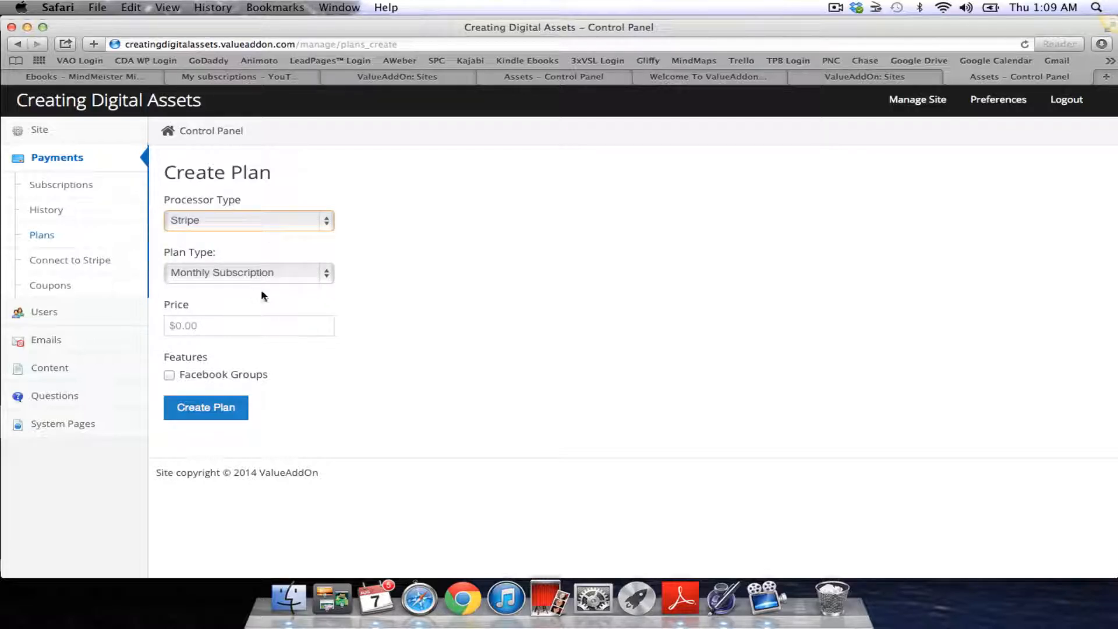
# Open the Plan Type dropdown on the Create Plan form
pyautogui.click(330, 276)
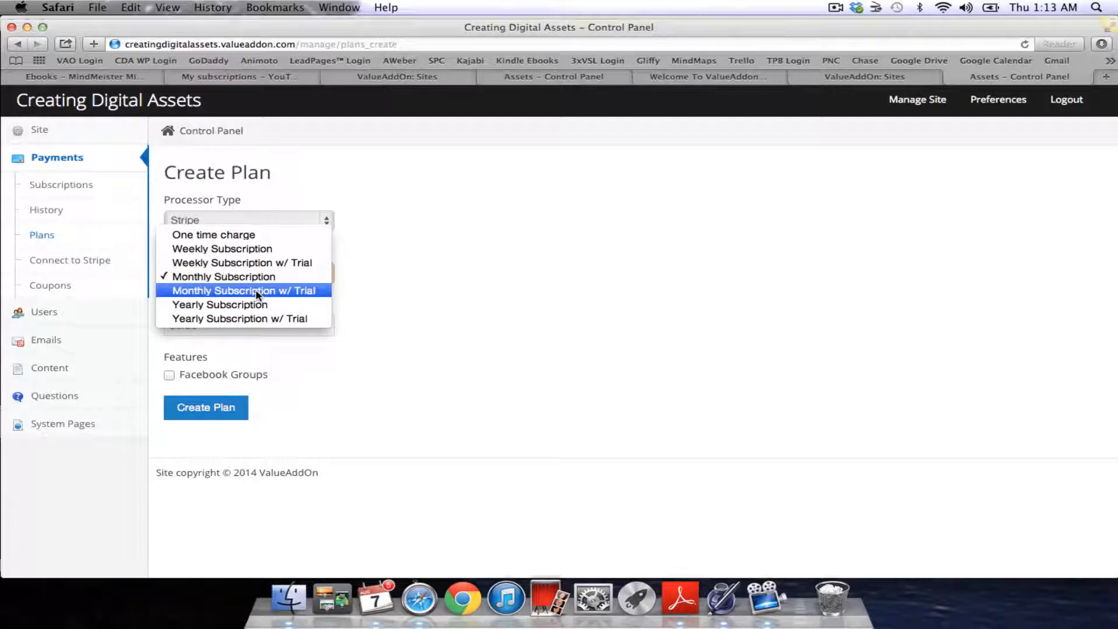
# Choose Monthly Subscription w/ Trial and set the trial period to 30 days
pyautogui.click(257, 291)
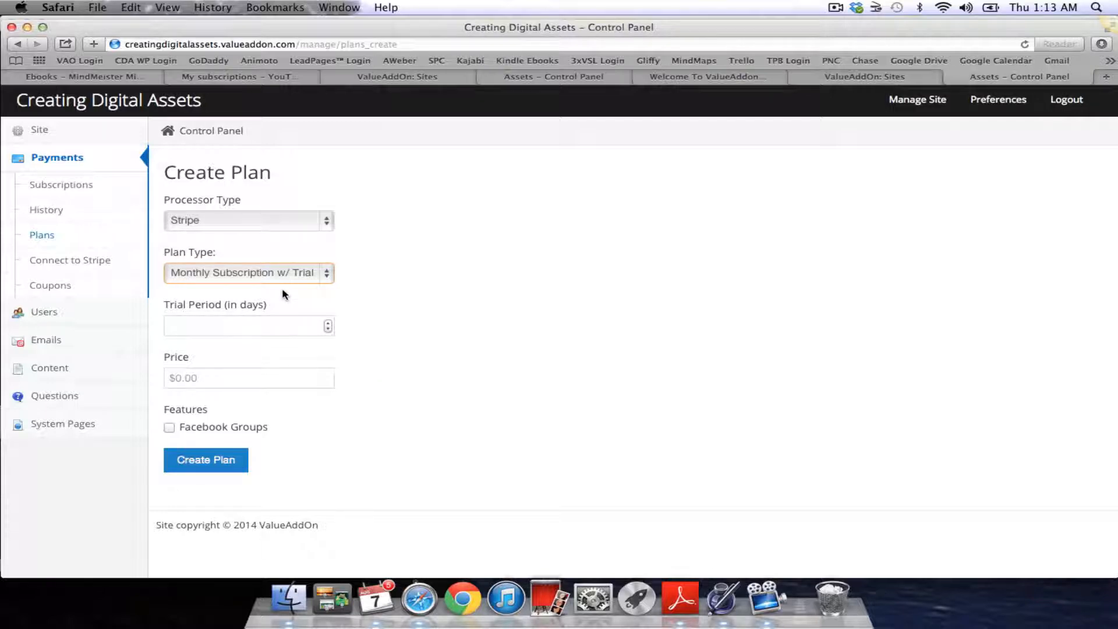
pyautogui.click(328, 329)
pyautogui.click(328, 329)
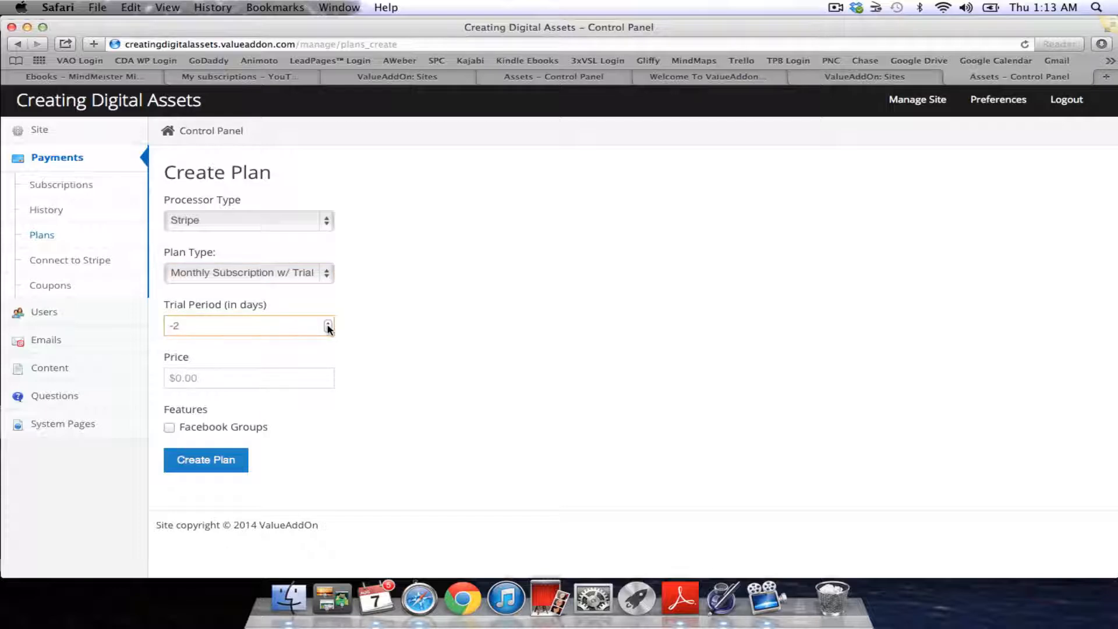
pyautogui.click(328, 329)
pyautogui.click(328, 322)
pyautogui.press('BackSpace')
pyautogui.press('BackSpace')
pyautogui.write('7')
pyautogui.press('BackSpace')
pyautogui.write('14')
pyautogui.press('BackSpace')
pyautogui.press('BackSpace')
pyautogui.write('30')
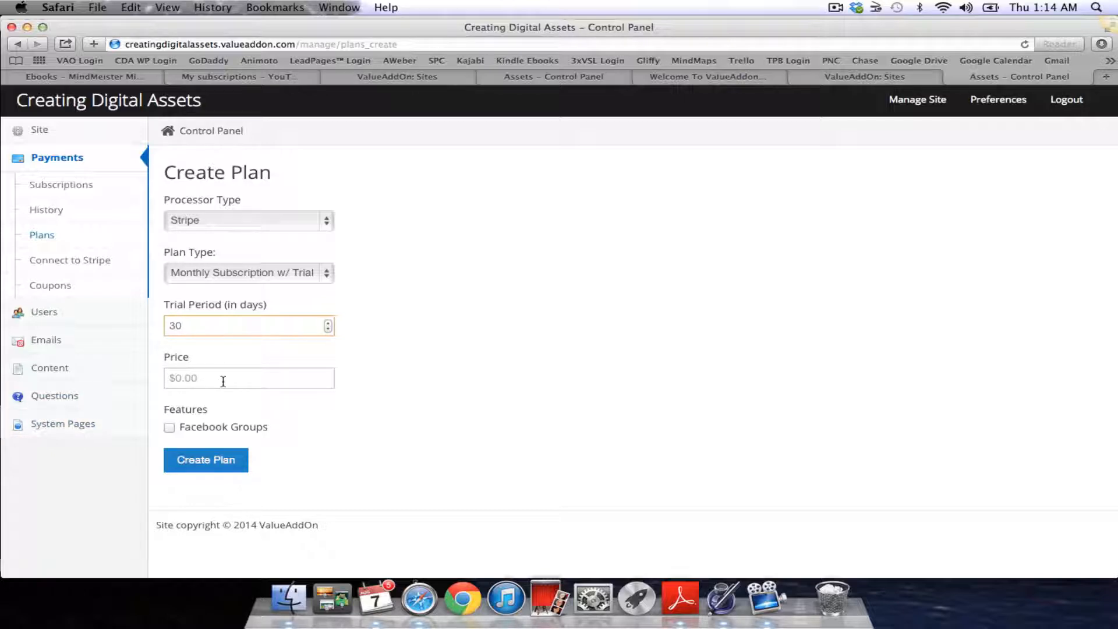
pyautogui.moveTo(222, 368); pyautogui.dragTo(126, 367)
pyautogui.click(281, 413)
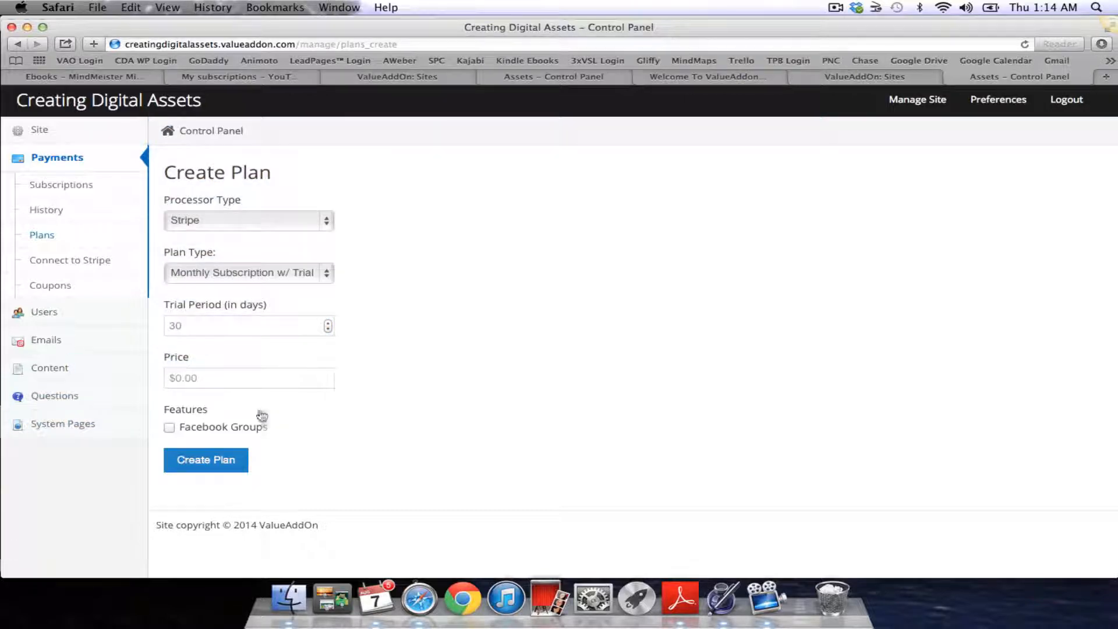
# Set the plan price to 37.00 and include Facebook Groups
pyautogui.click(220, 379)
pyautogui.write('37')
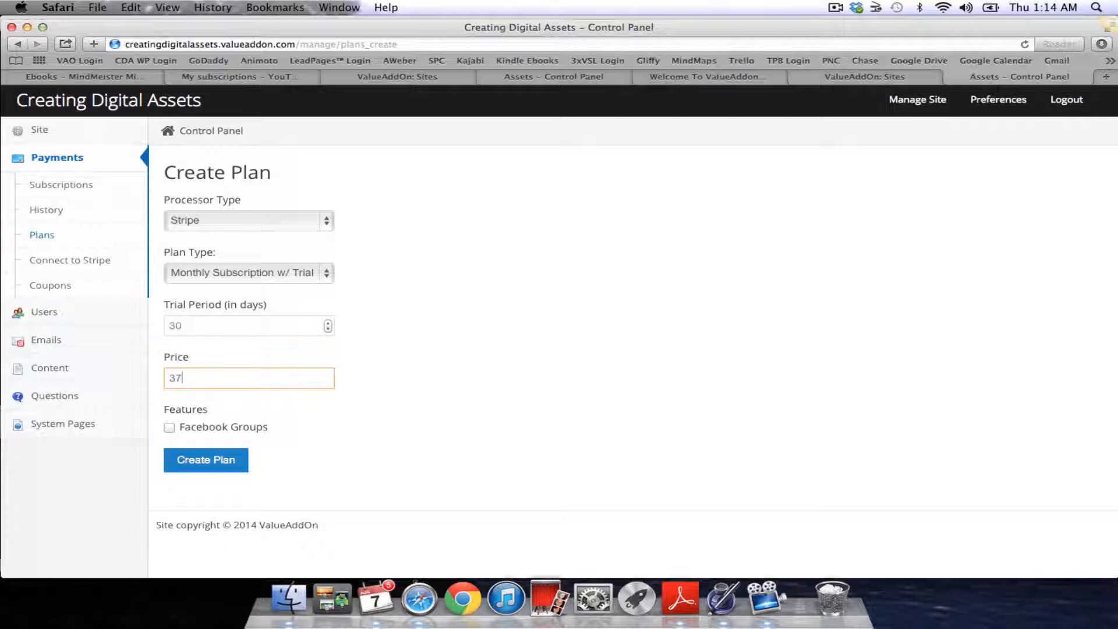
pyautogui.write('.00')
pyautogui.click(341, 426)
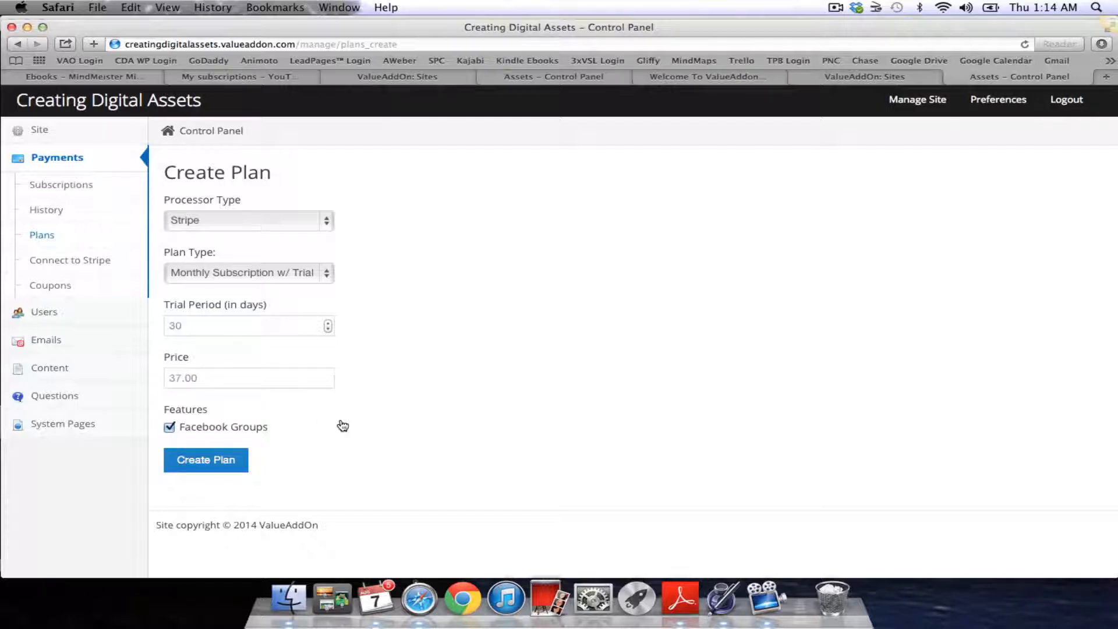
# Submit the plan, hit the connect-Stripe error, and open a new Google tab
pyautogui.click(225, 462)
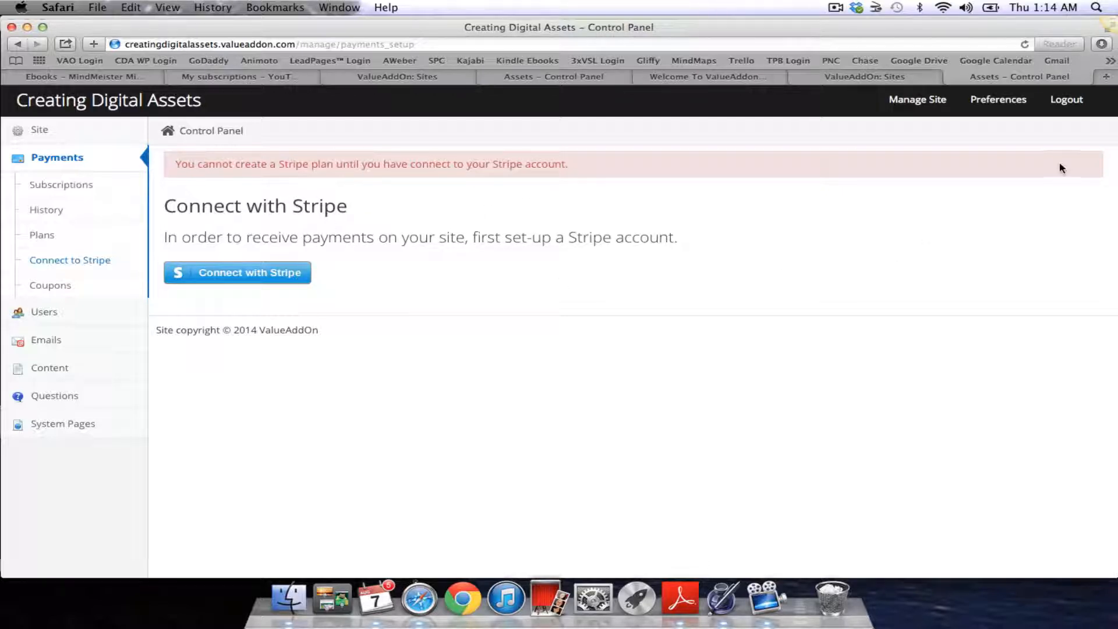
pyautogui.click(1108, 78)
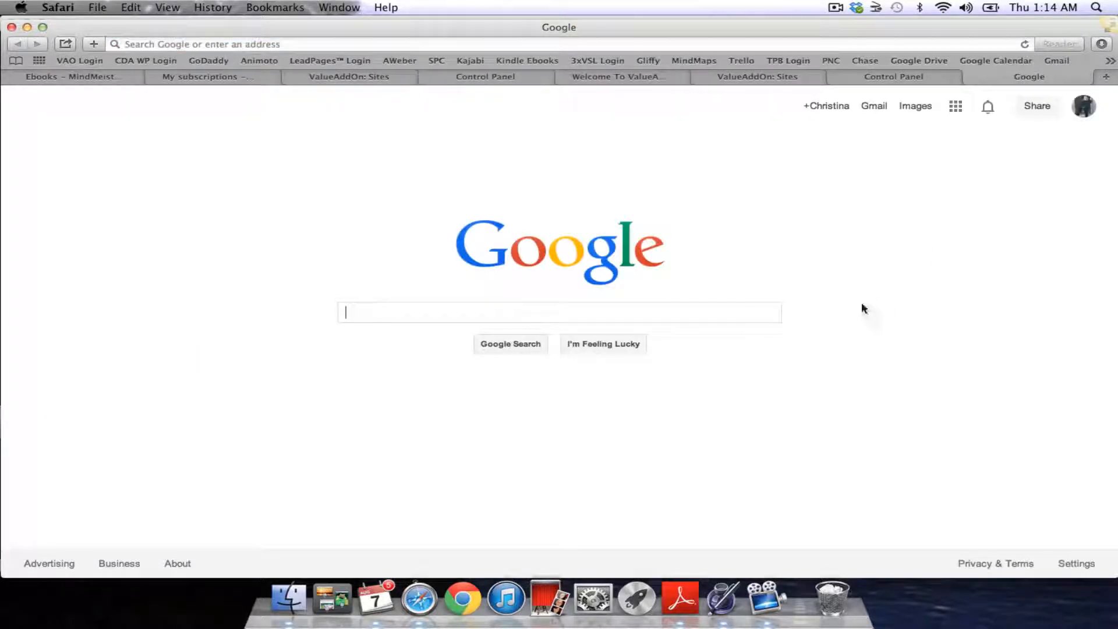
# Search Google for 'stripe' and go to the Stripe sign-in page
pyautogui.write('stripe')
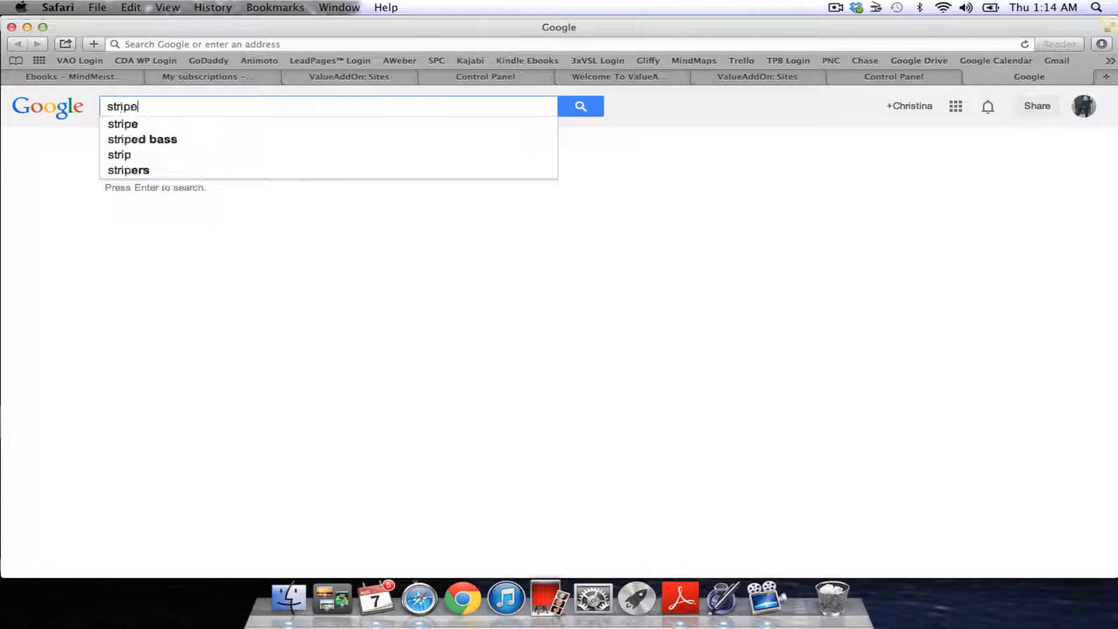
pyautogui.press('Return')
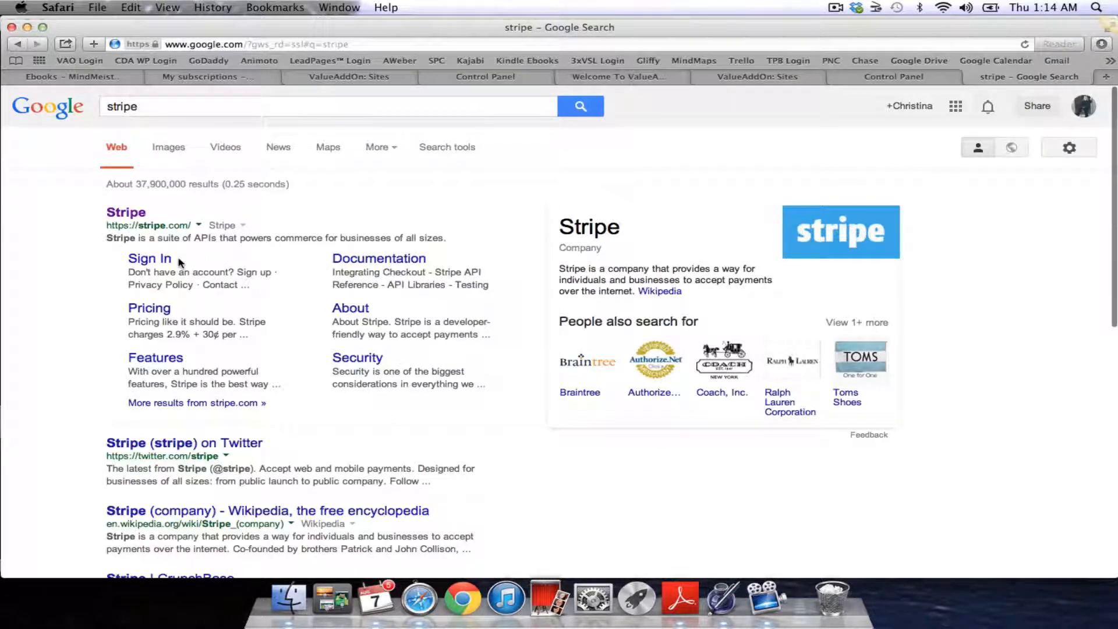
pyautogui.click(155, 259)
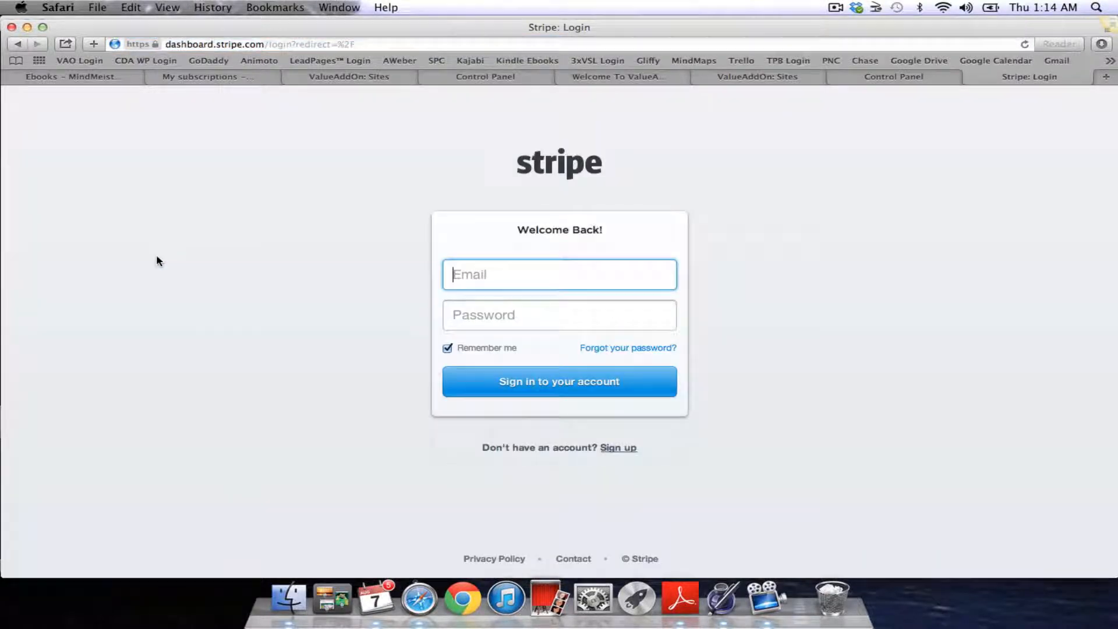
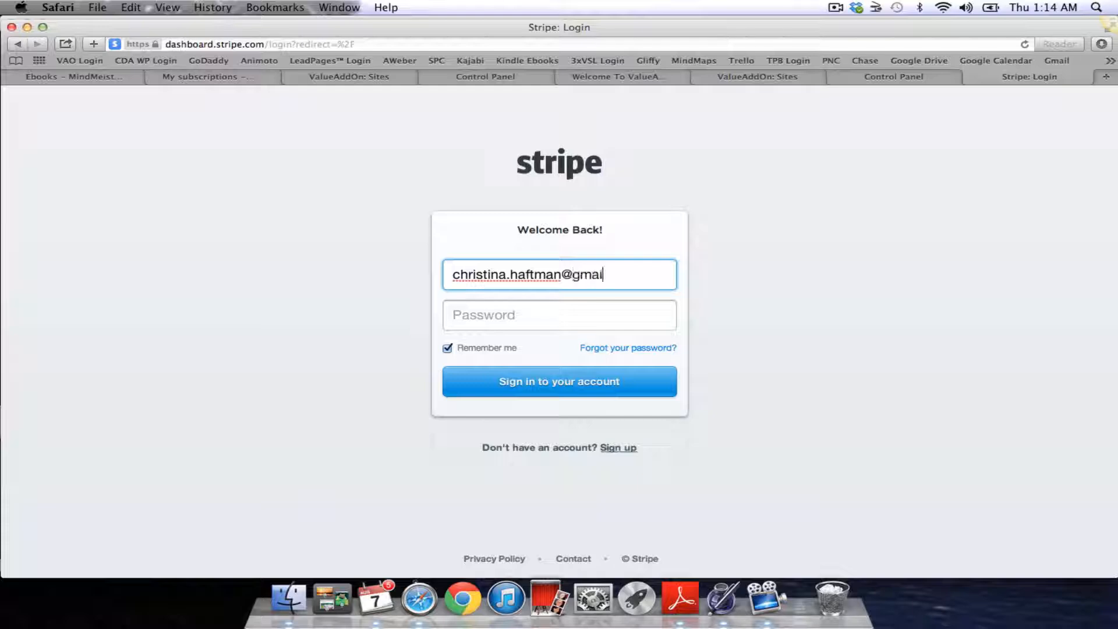
# Sign in with the account e-mail and password, letting Safari save the password
pyautogui.click(536, 321)
pyautogui.write('••••')
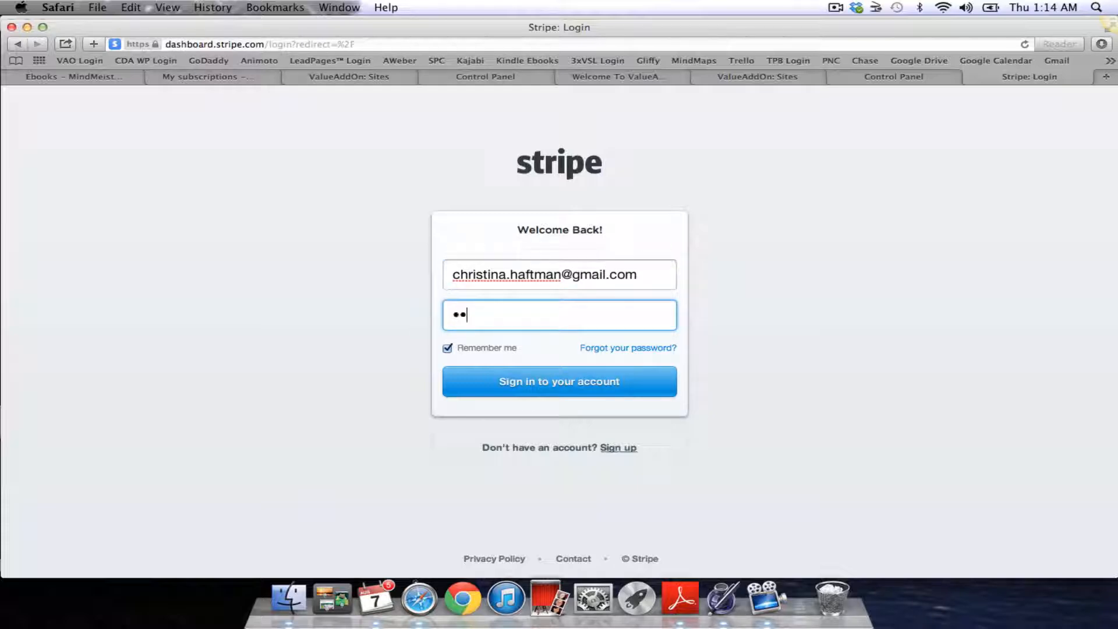
pyautogui.write('••••')
pyautogui.click(574, 384)
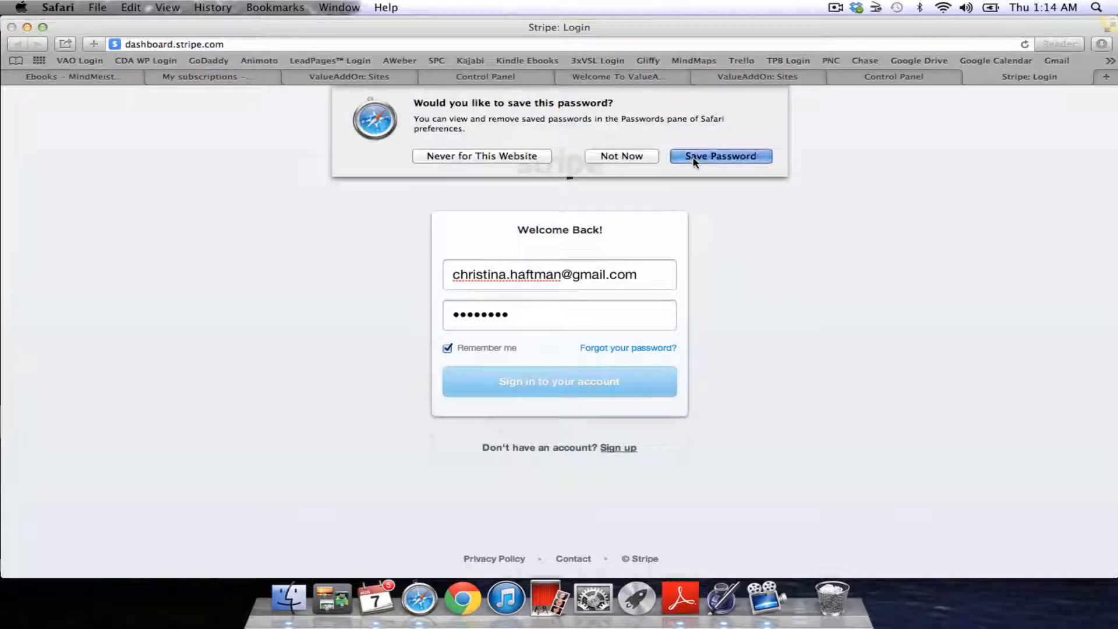
pyautogui.click(693, 159)
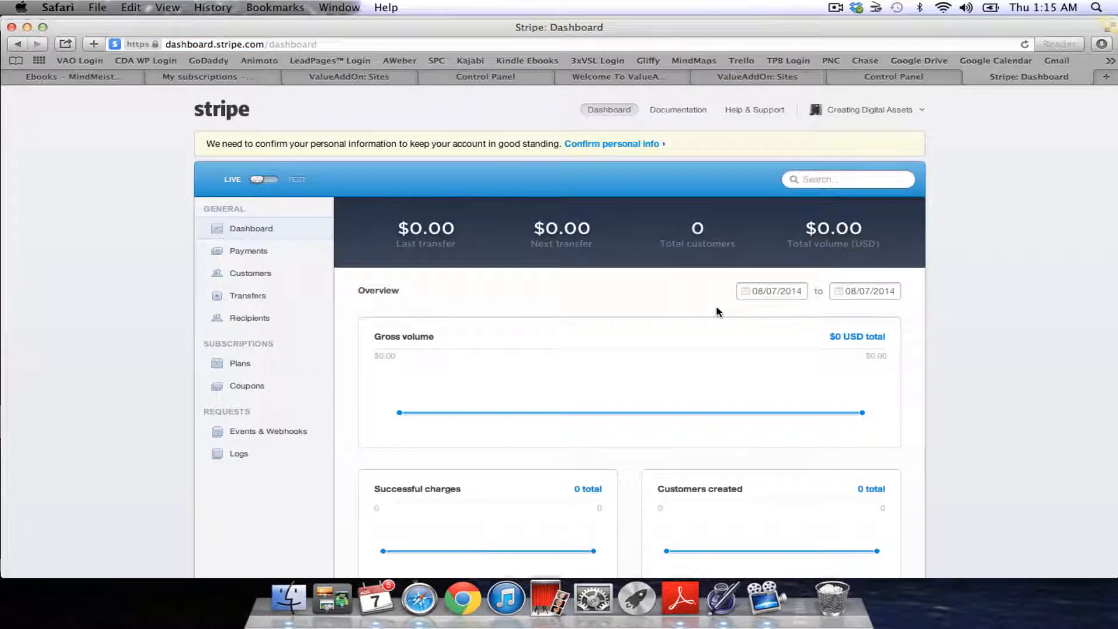
# Review Stripe's Account Settings, then switch back to the ValueAddOn Control Panel tab
pyautogui.click(887, 115)
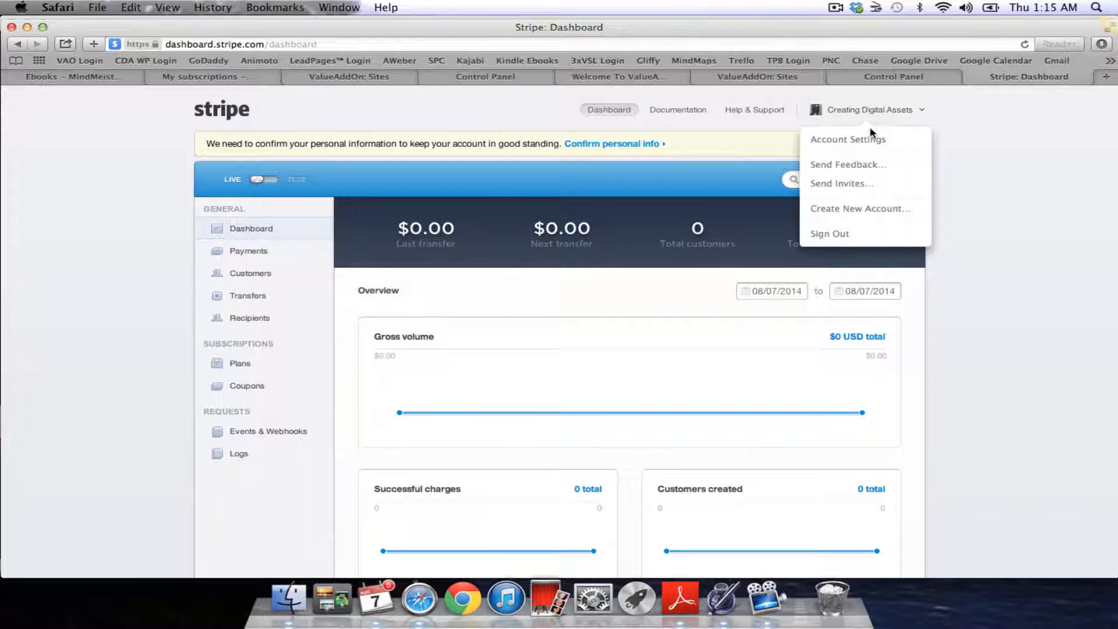
pyautogui.click(849, 140)
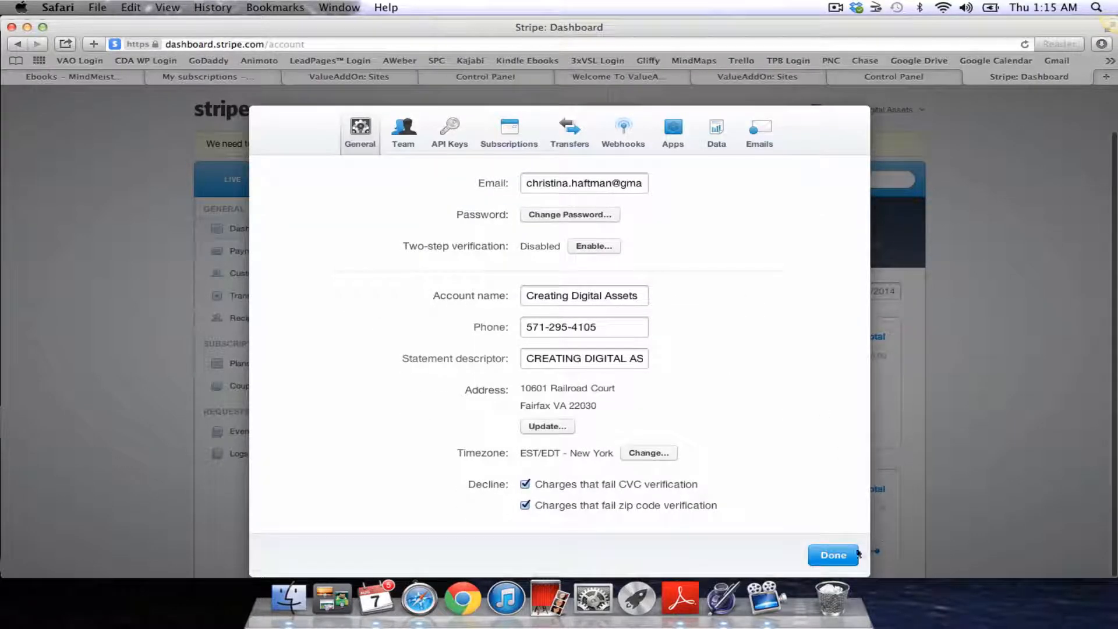
pyautogui.click(832, 554)
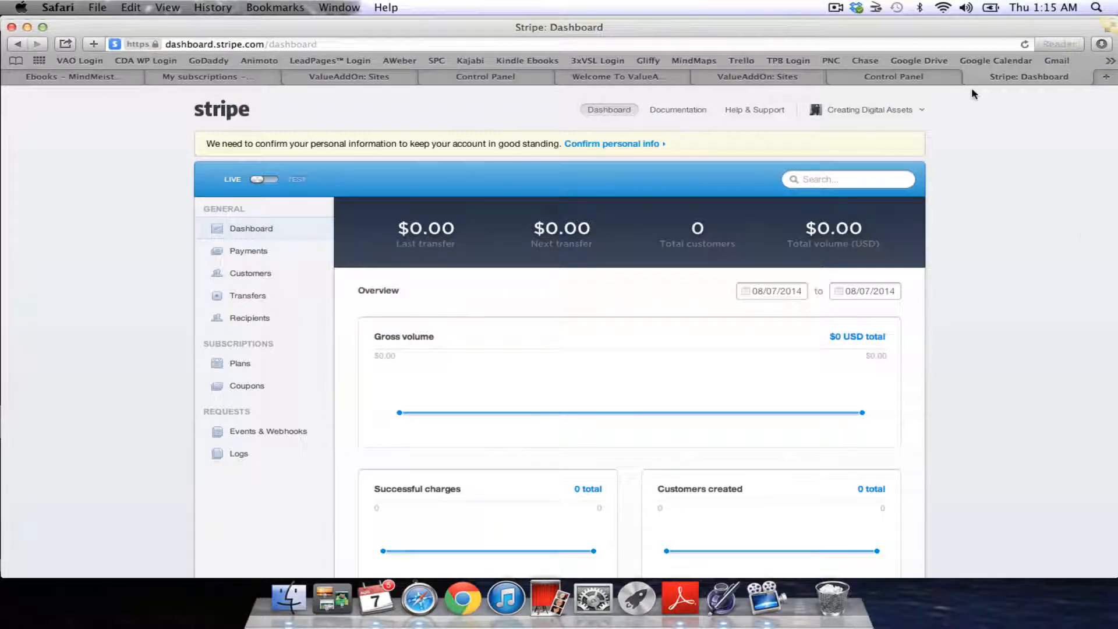
pyautogui.click(918, 82)
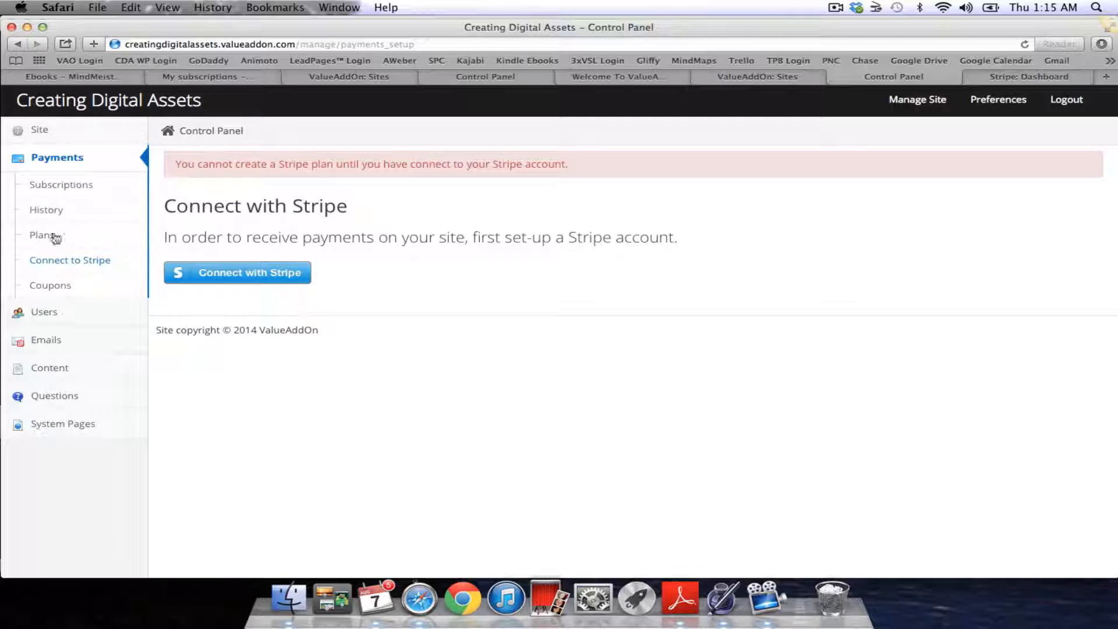
# Authorize ValueAddOn to use the Stripe account, then view the still-empty Subscriptions page
pyautogui.click(215, 284)
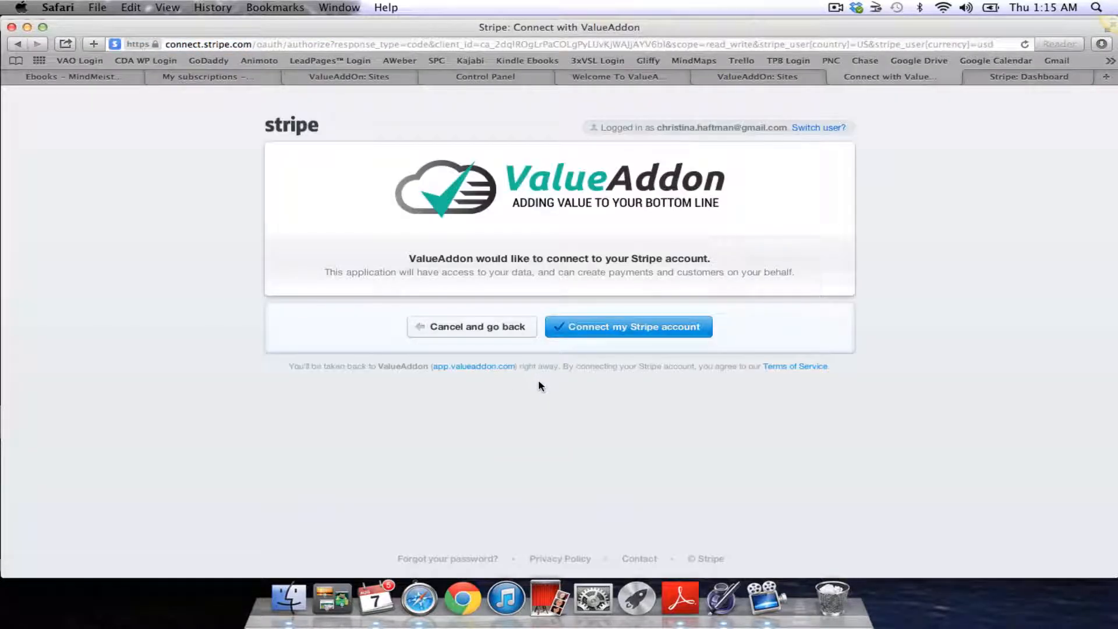
pyautogui.click(621, 331)
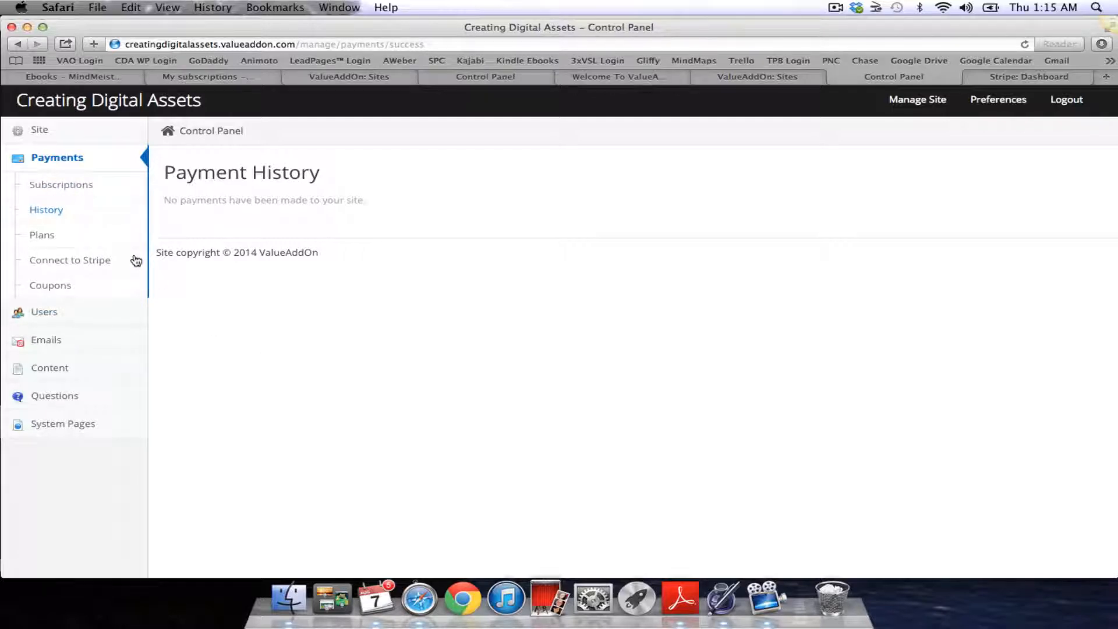
pyautogui.click(58, 185)
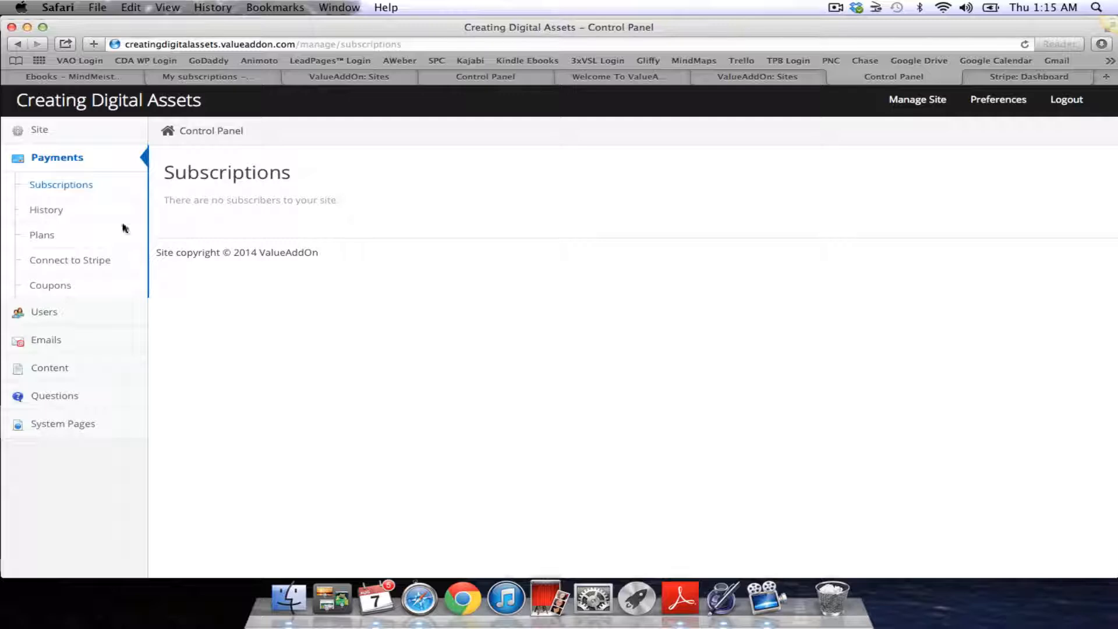
# Start a new payment plan with plan type Monthly Subscription w/ Trial
pyautogui.click(50, 209)
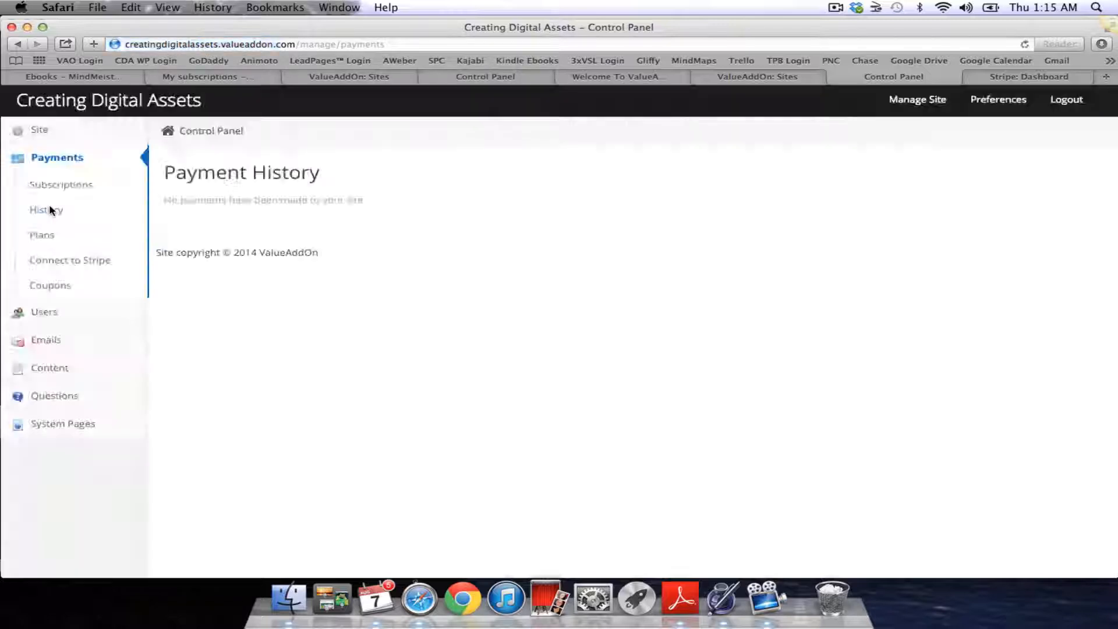
pyautogui.click(44, 233)
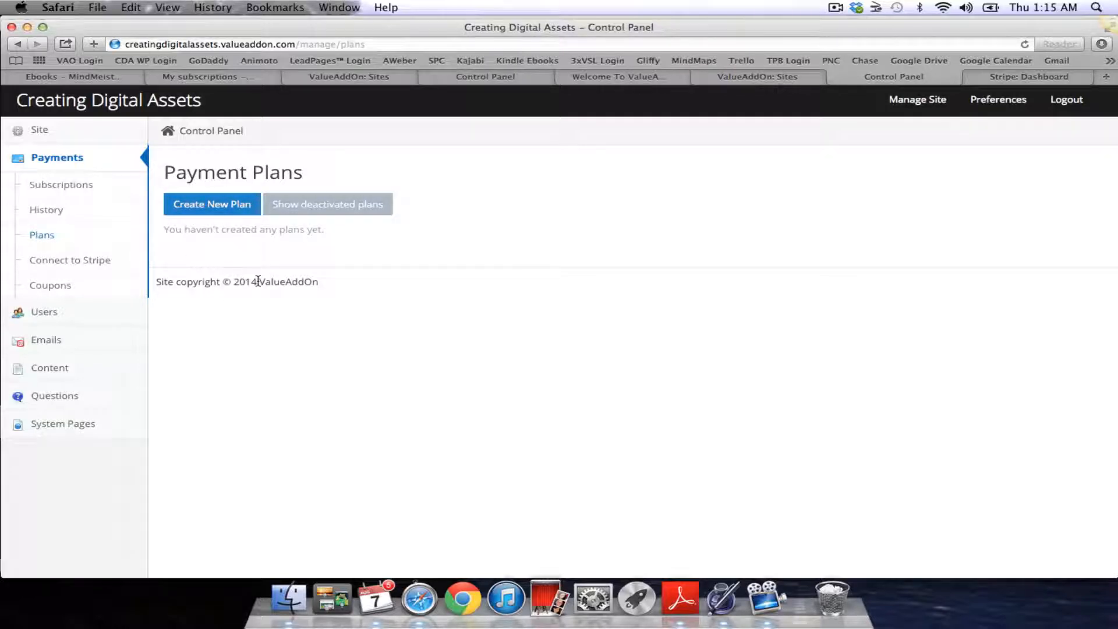
pyautogui.click(226, 208)
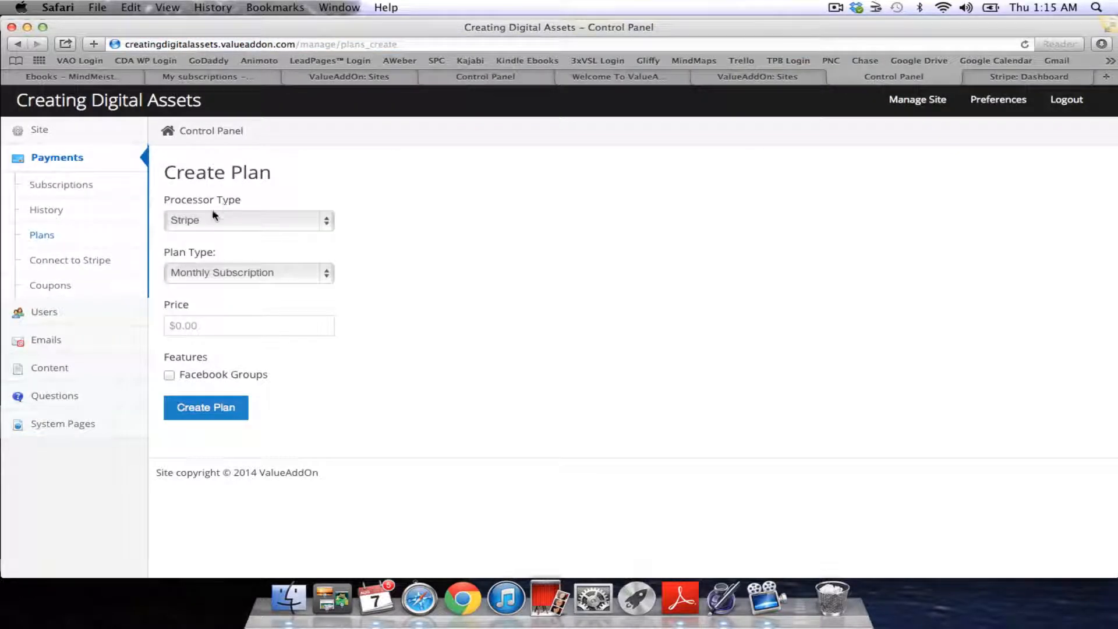
pyautogui.click(326, 274)
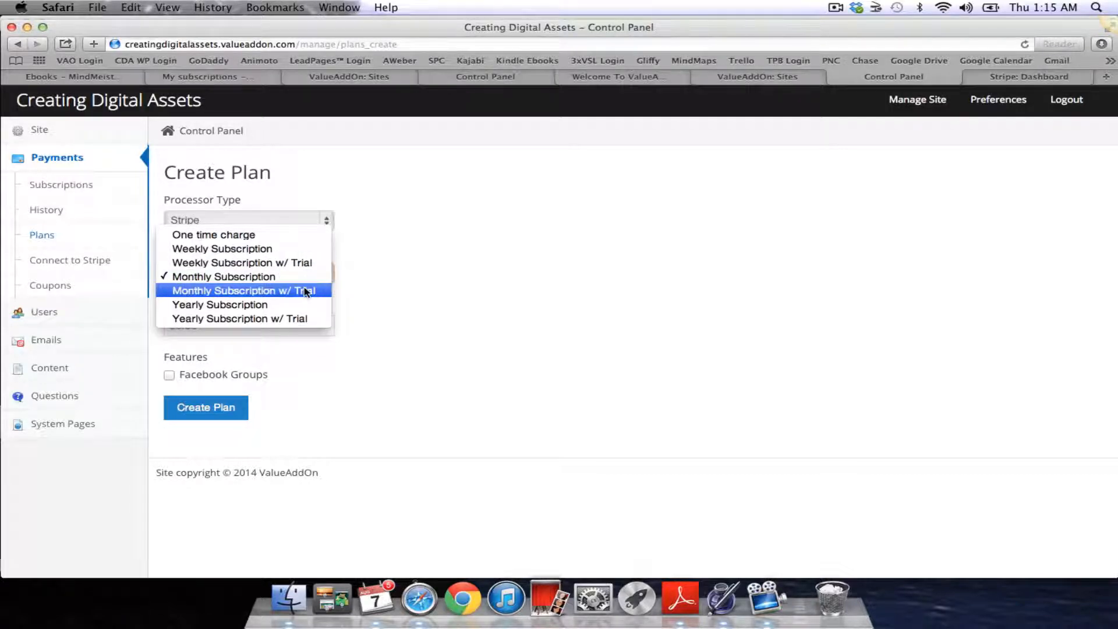
pyautogui.click(307, 291)
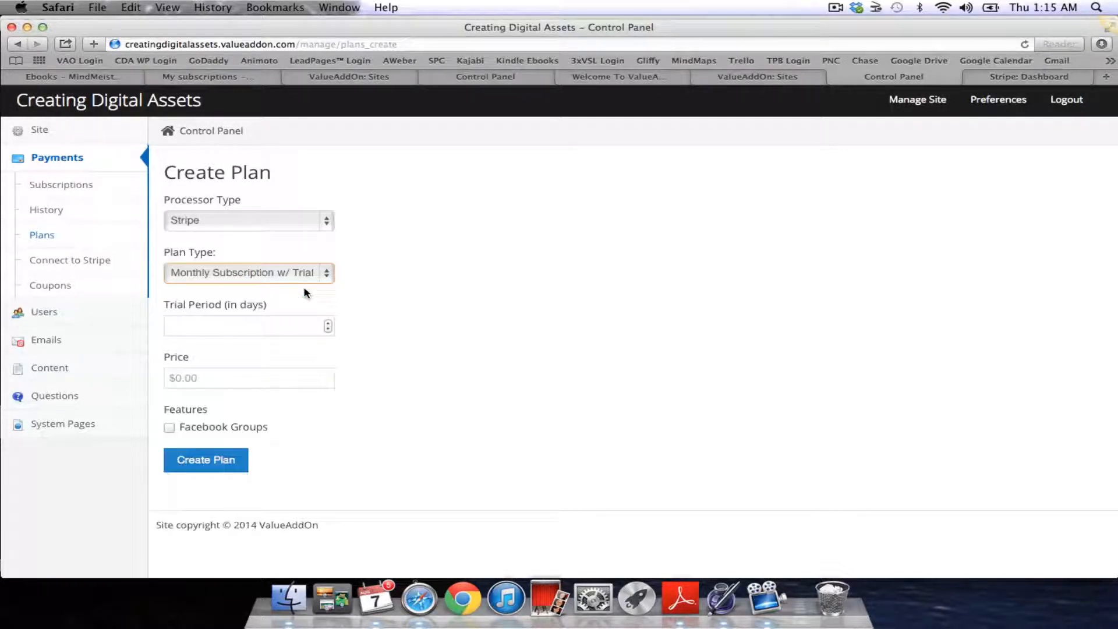
# Set a 7-day trial and 37.00 price, include Facebook Groups, and create the plan
pyautogui.click(242, 323)
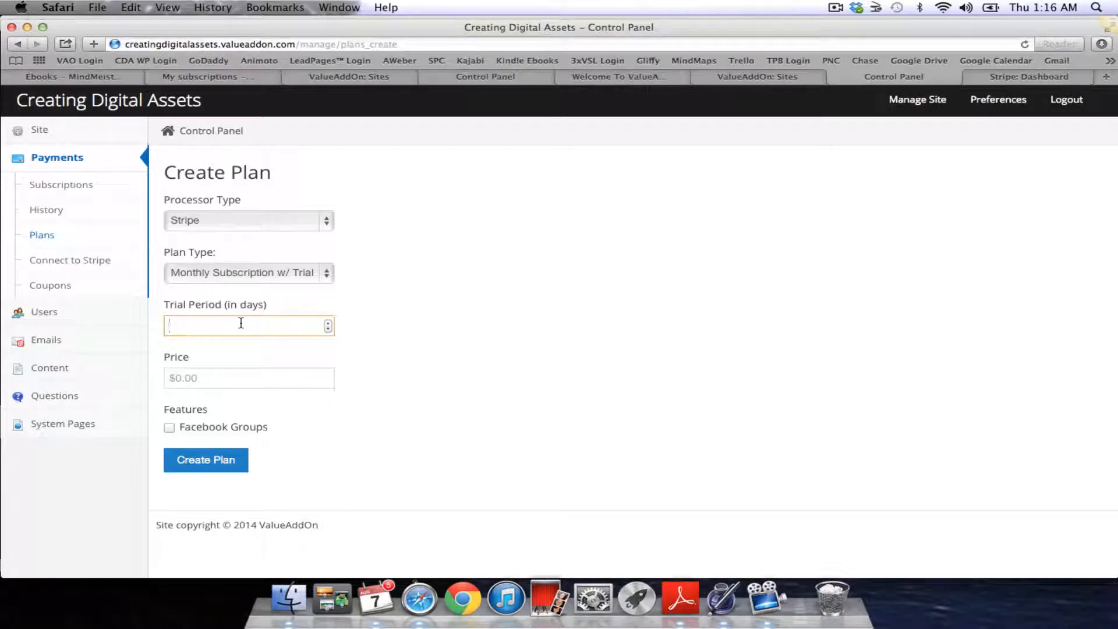
pyautogui.write('14')
pyautogui.click(244, 378)
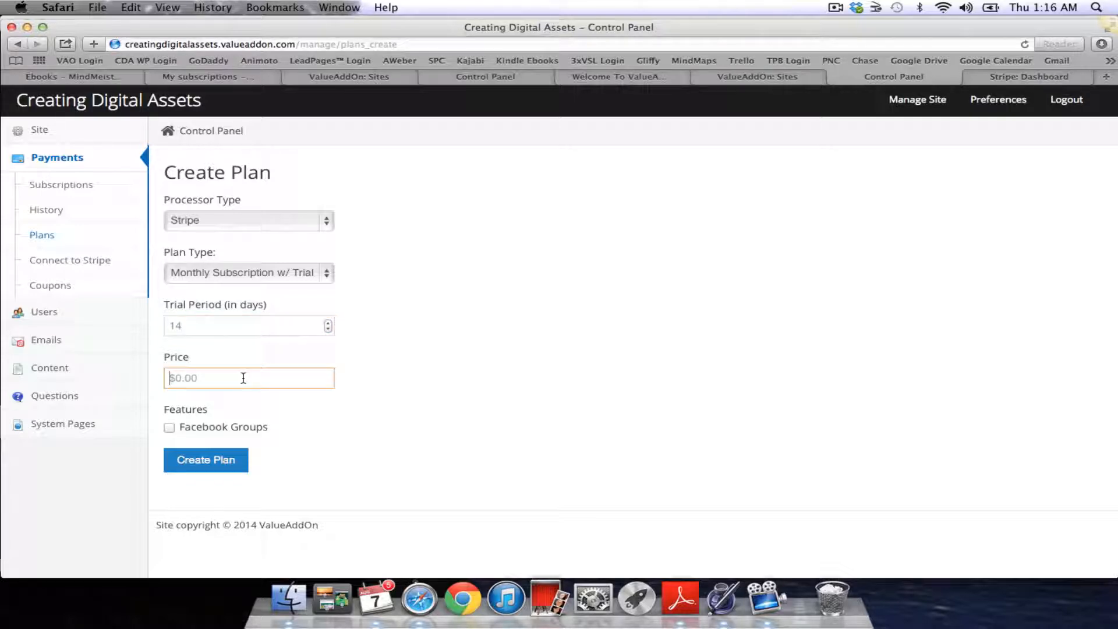
pyautogui.write('37')
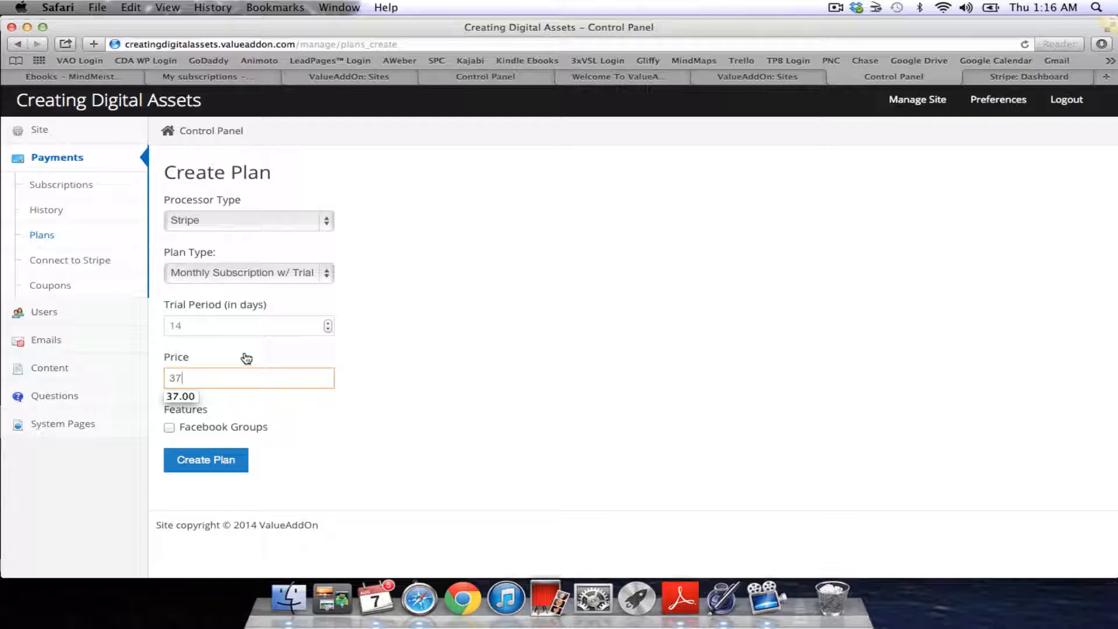
pyautogui.click(220, 327)
pyautogui.press('BackSpace')
pyautogui.press('BackSpace')
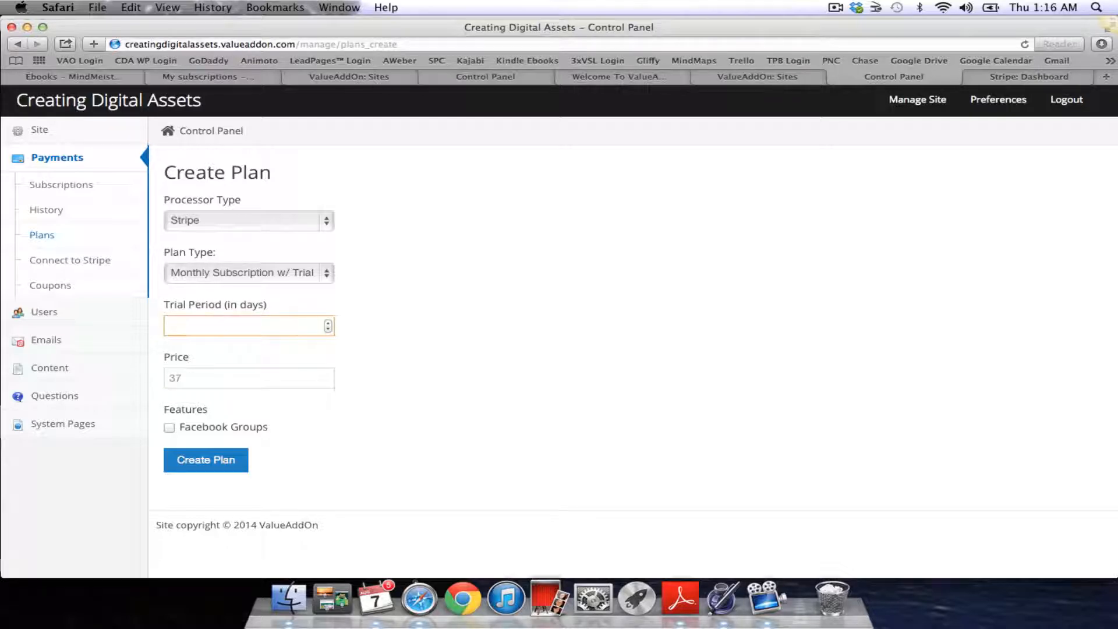
pyautogui.write('7')
pyautogui.click(228, 373)
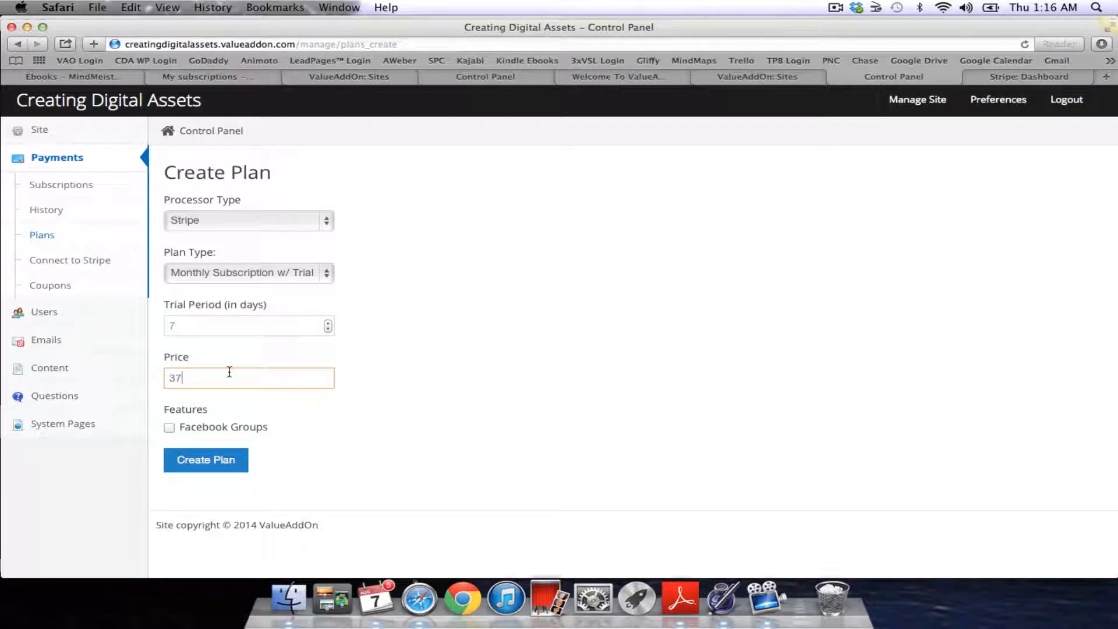
pyautogui.write('.00')
pyautogui.click(229, 416)
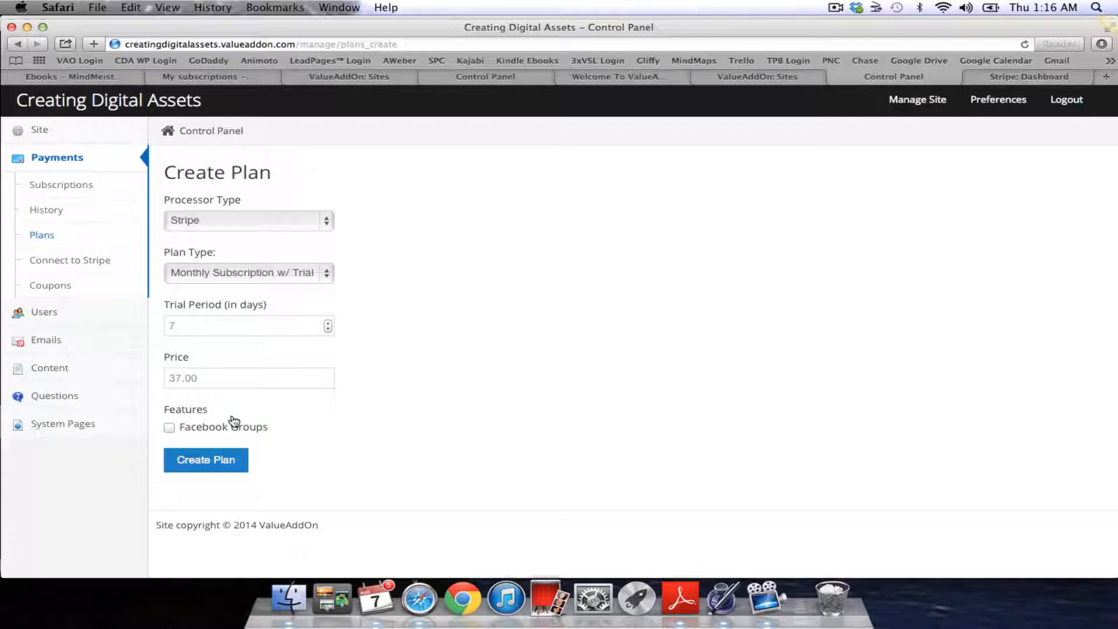
pyautogui.click(170, 428)
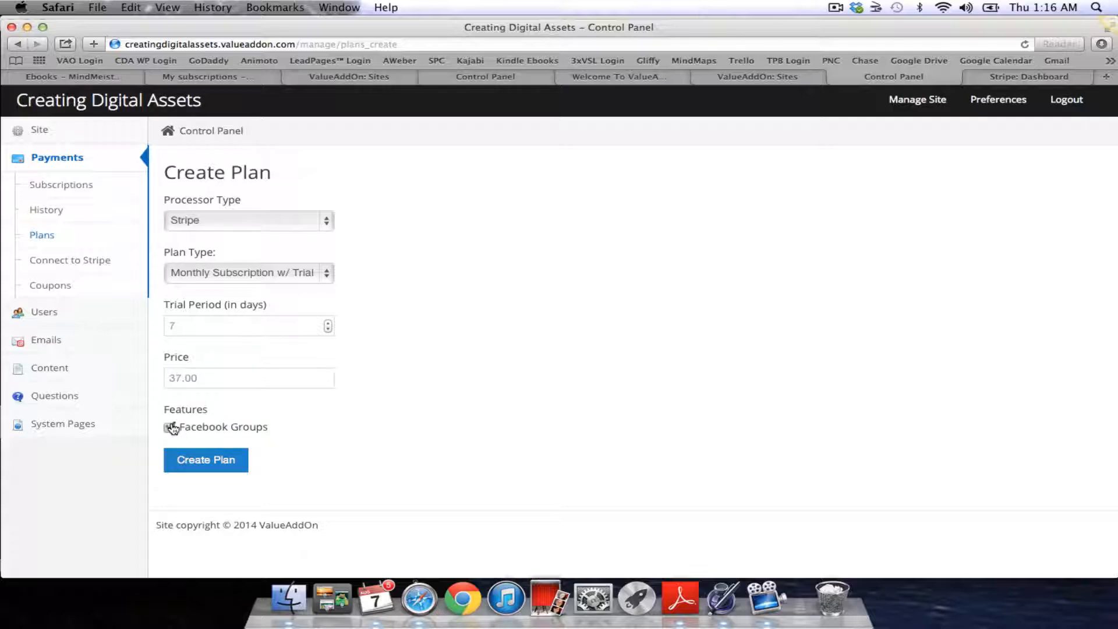
pyautogui.click(224, 464)
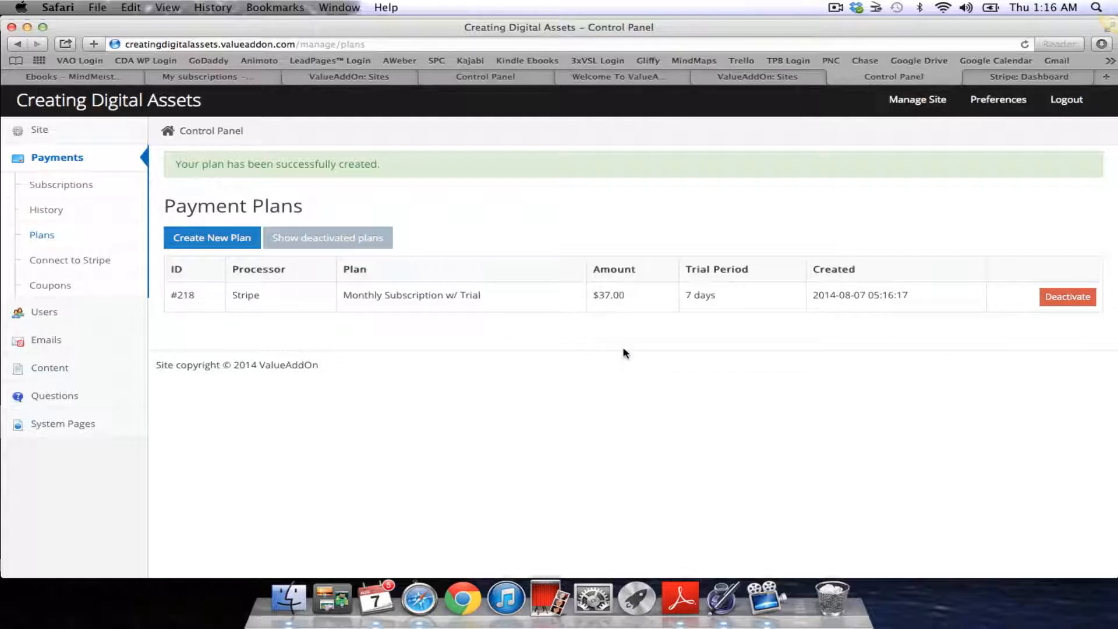
# Create a new One Time Charge plan priced at 300.00
pyautogui.click(228, 238)
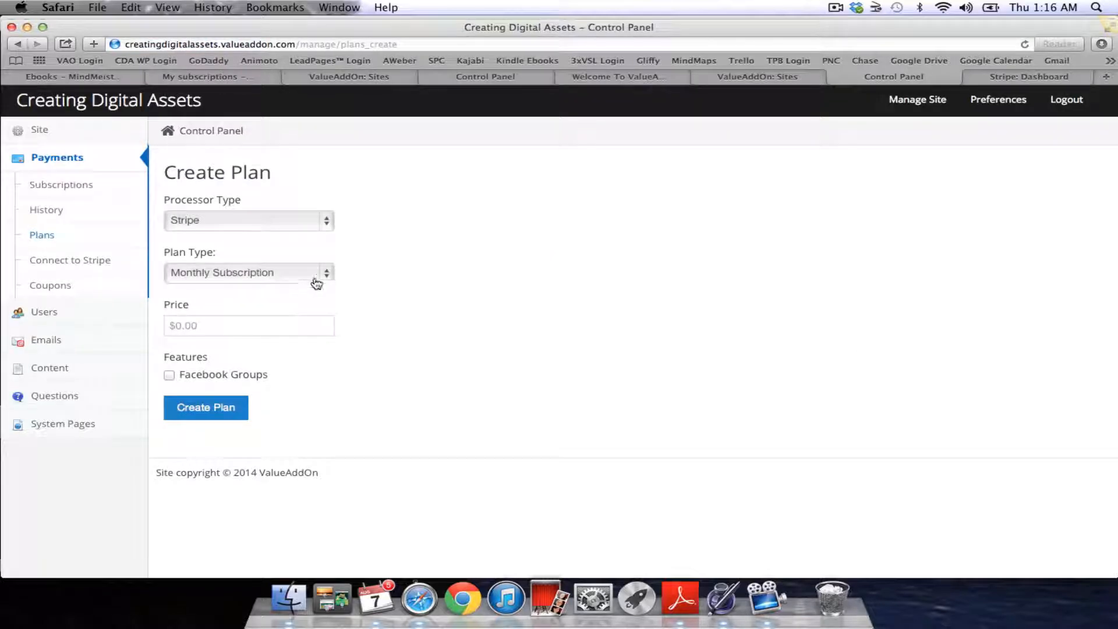
pyautogui.click(316, 284)
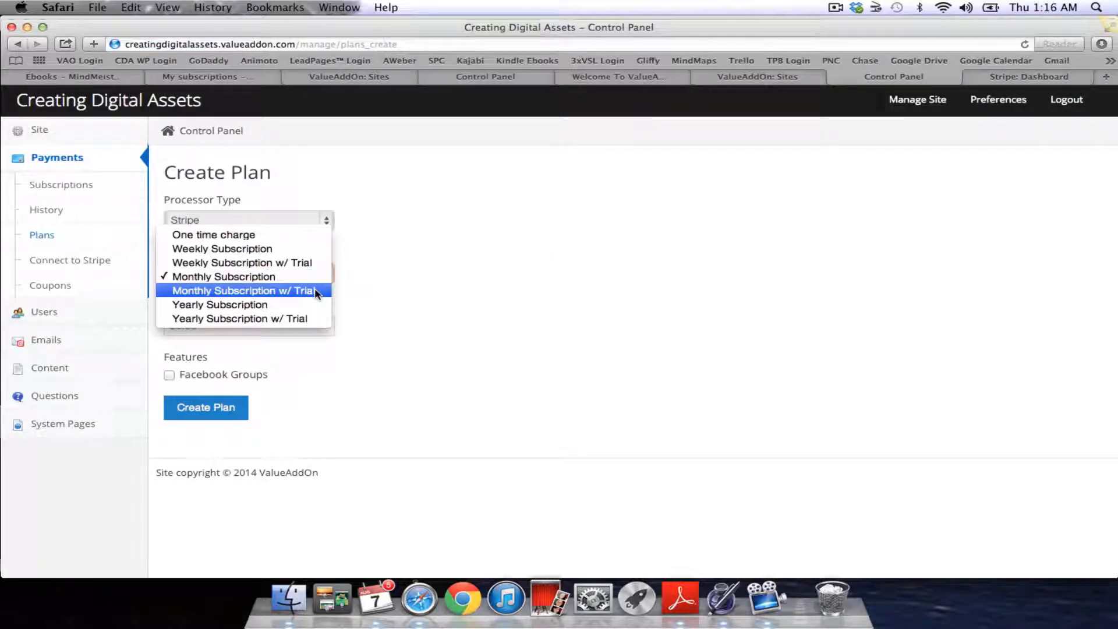
pyautogui.click(293, 235)
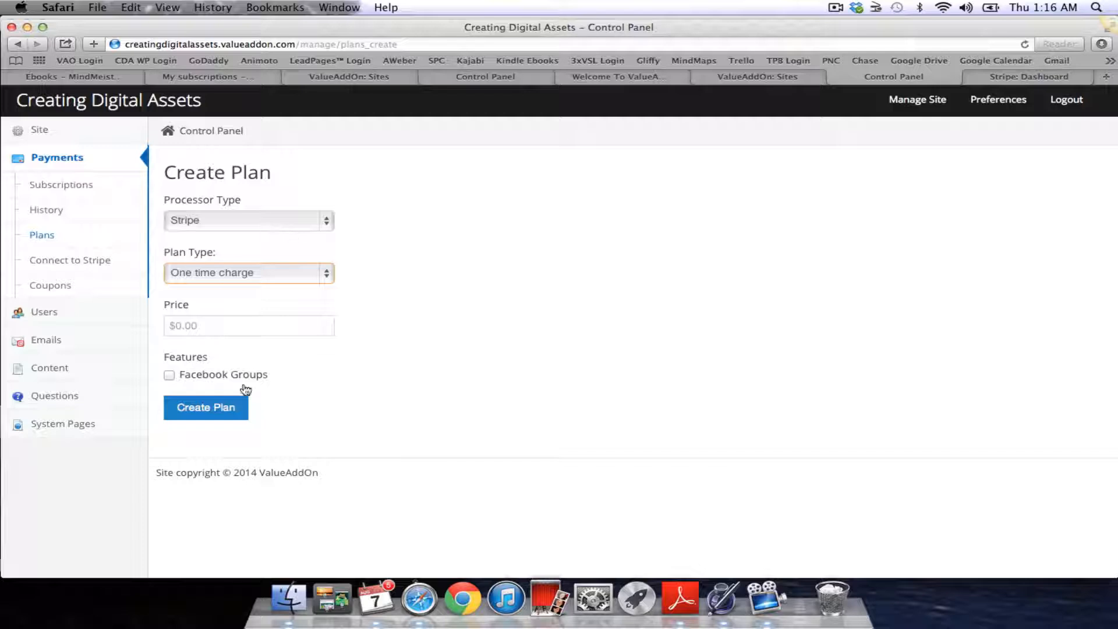
pyautogui.click(222, 329)
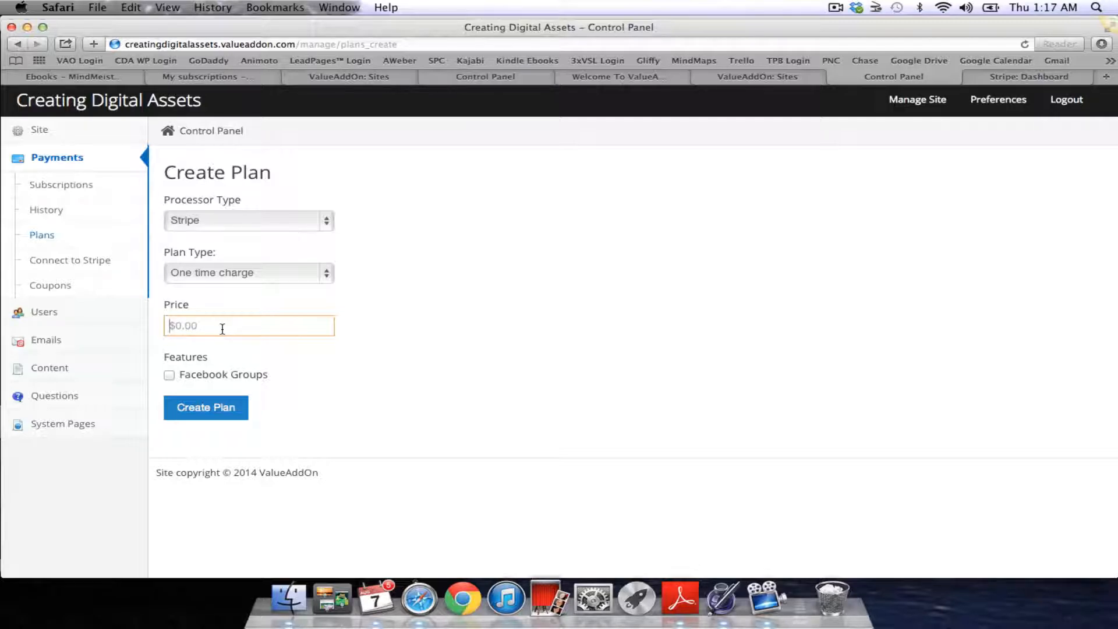
pyautogui.write('3')
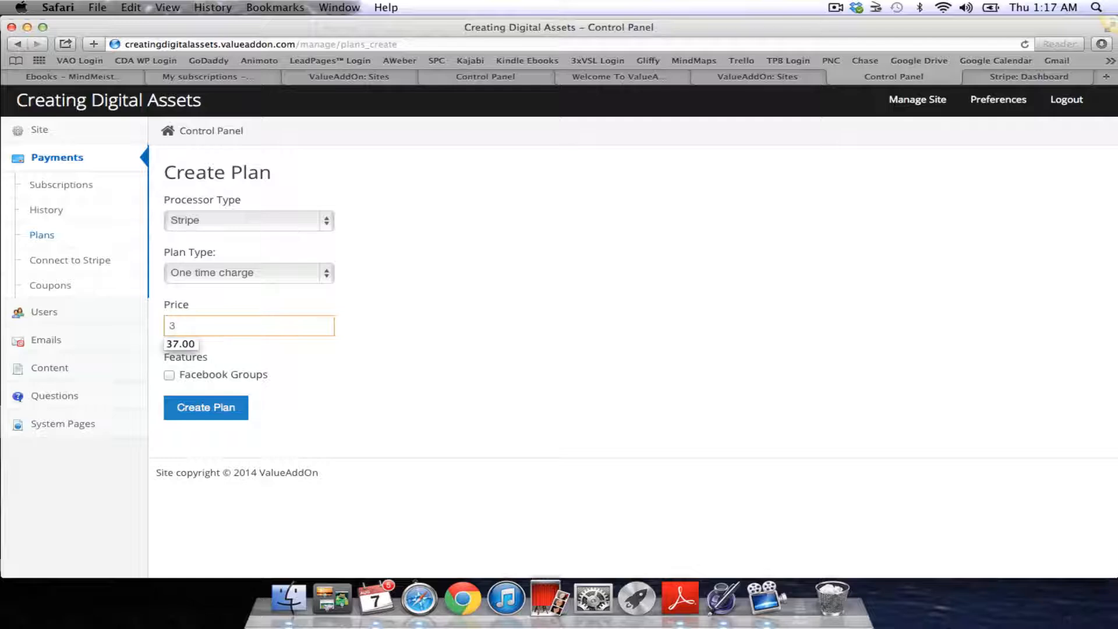
pyautogui.write('00.00')
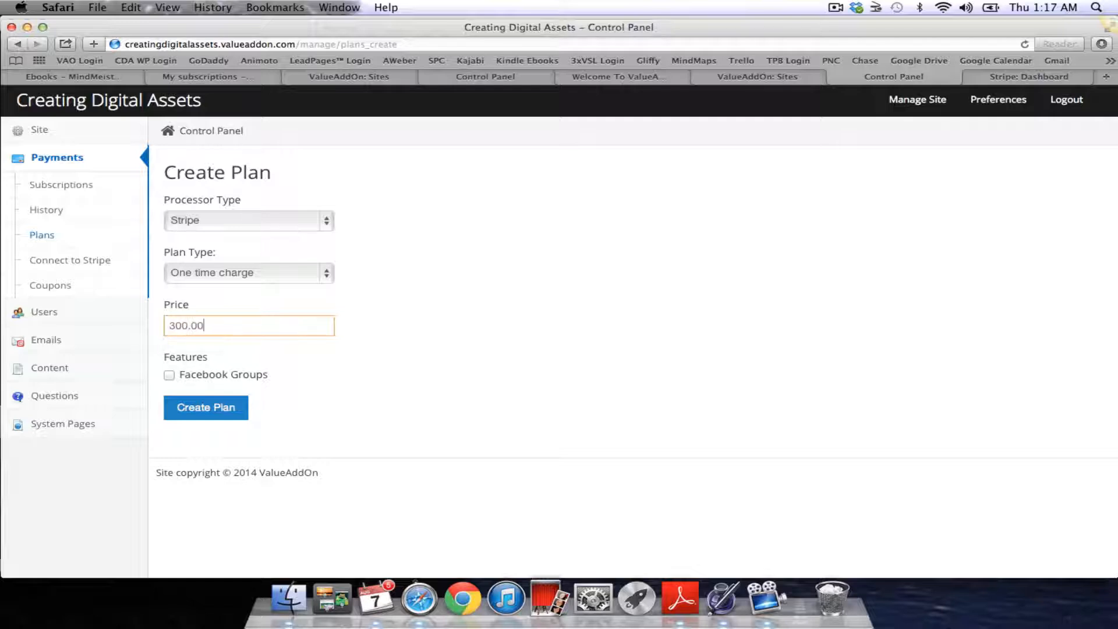
pyautogui.press('Tab')
pyautogui.press('space')
pyautogui.click(221, 412)
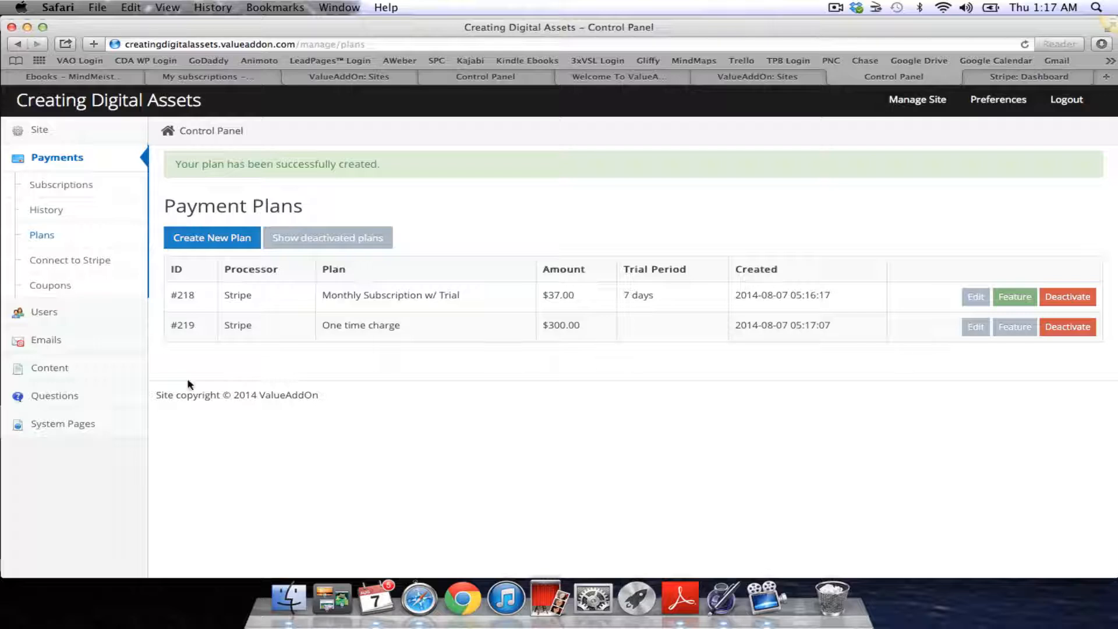
# Start a new coupon coded FREETRIAL, described 'This gives the user a FREE 7-day trial.'
pyautogui.click(58, 285)
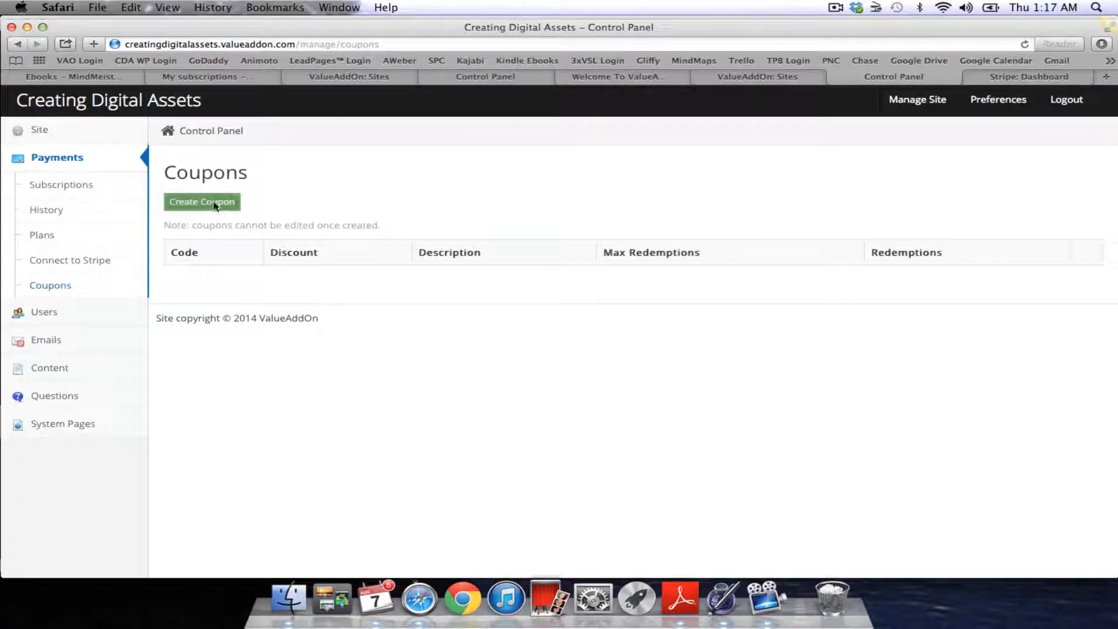
pyautogui.click(215, 205)
pyautogui.click(217, 244)
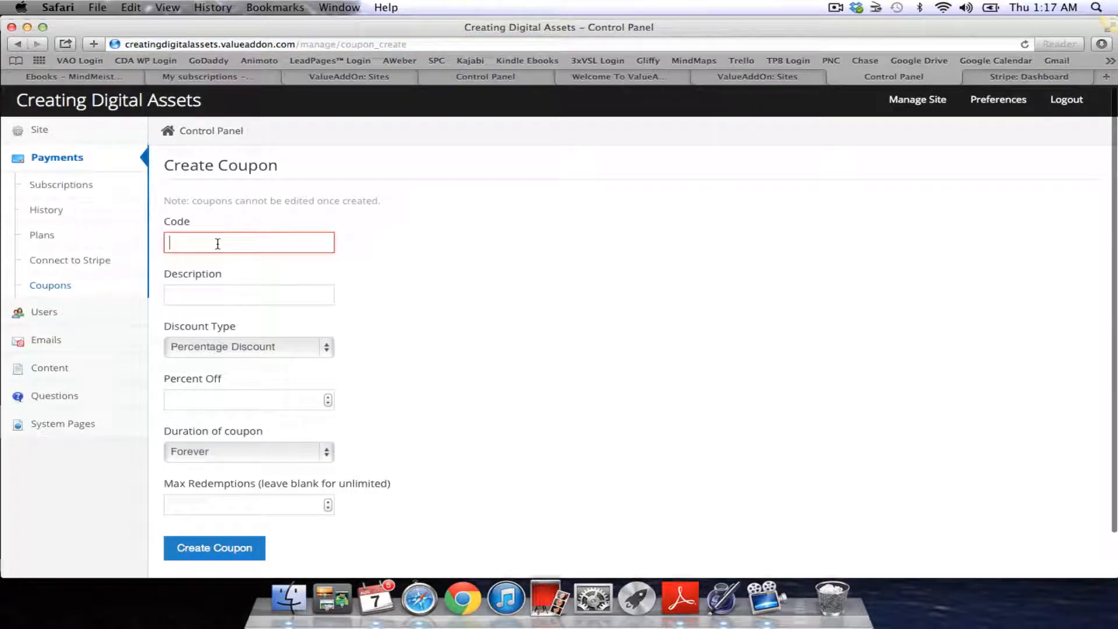
pyautogui.write('FREE')
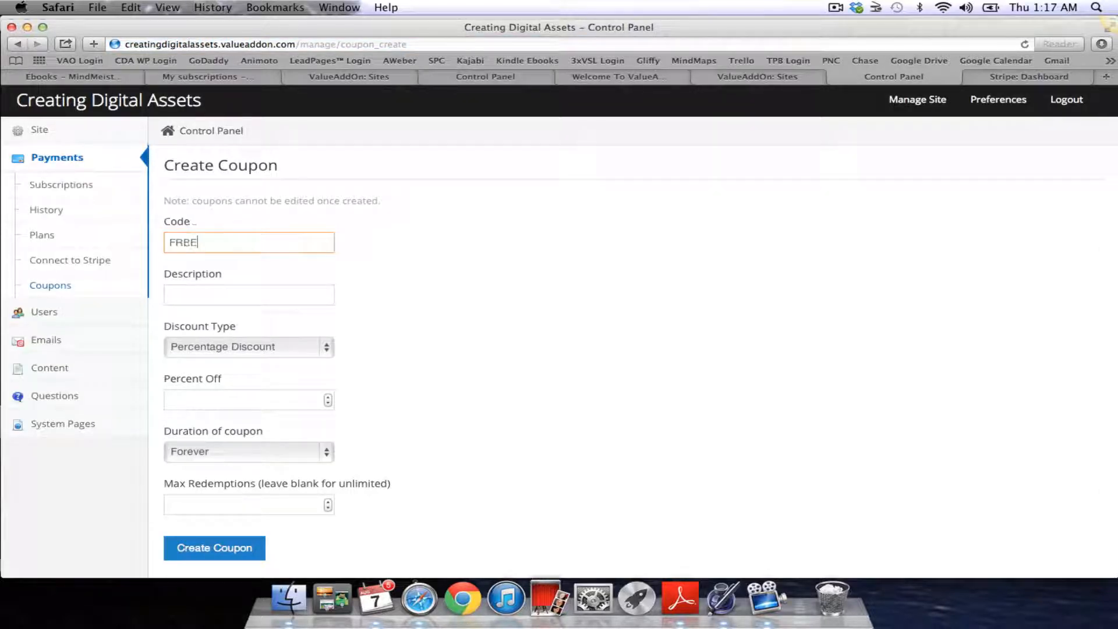
pyautogui.write('TRIAL')
pyautogui.click(204, 296)
pyautogui.write('Th')
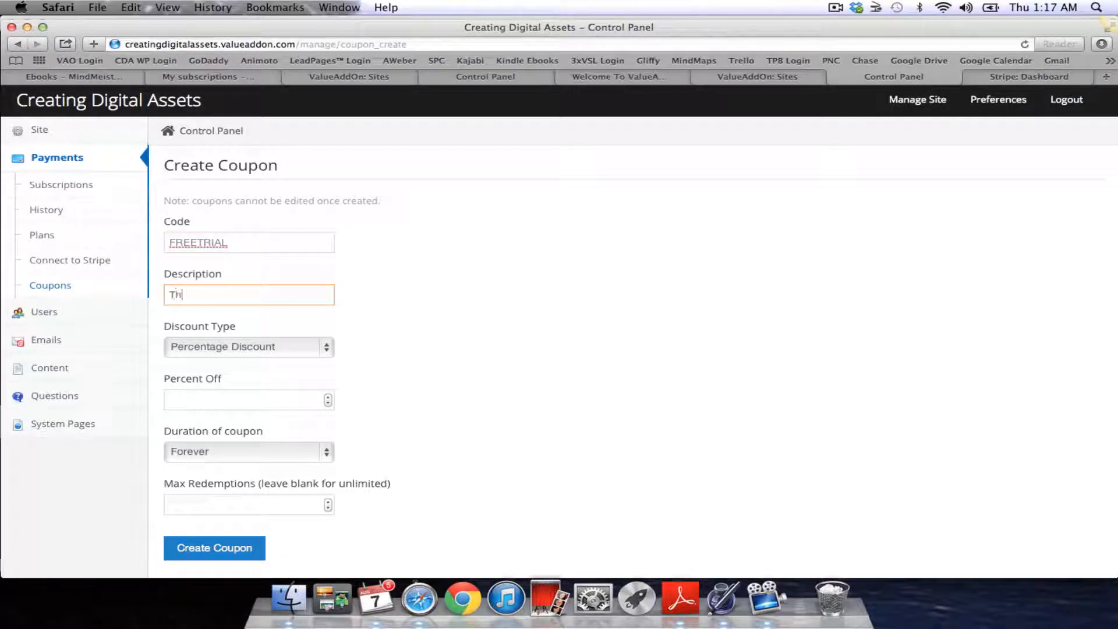
pyautogui.write('is gives the user a FREE ')
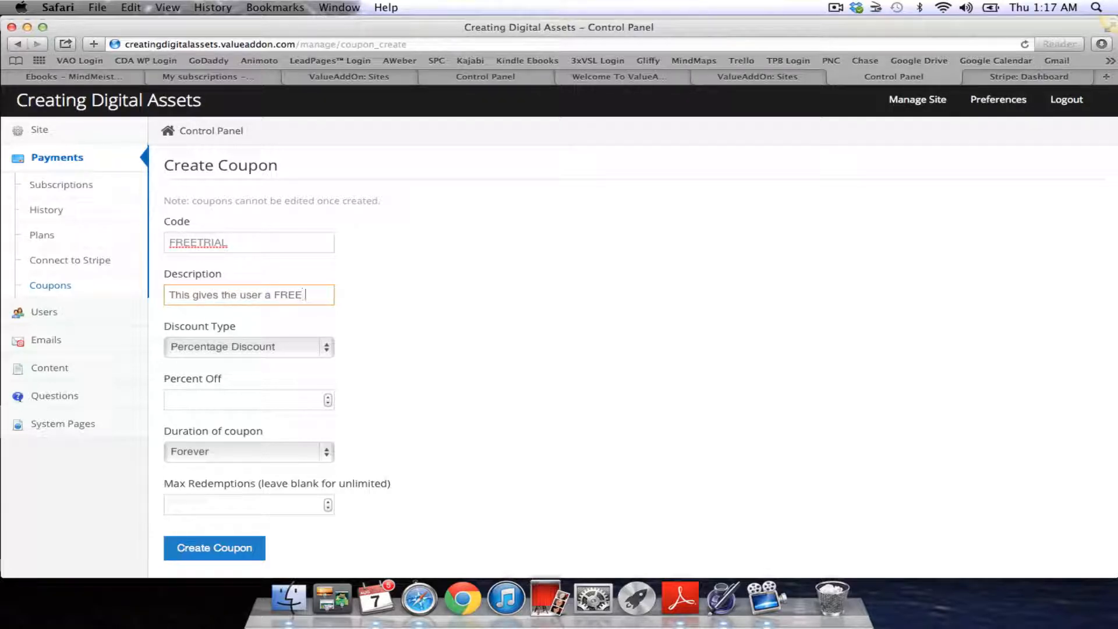
pyautogui.write('7-day')
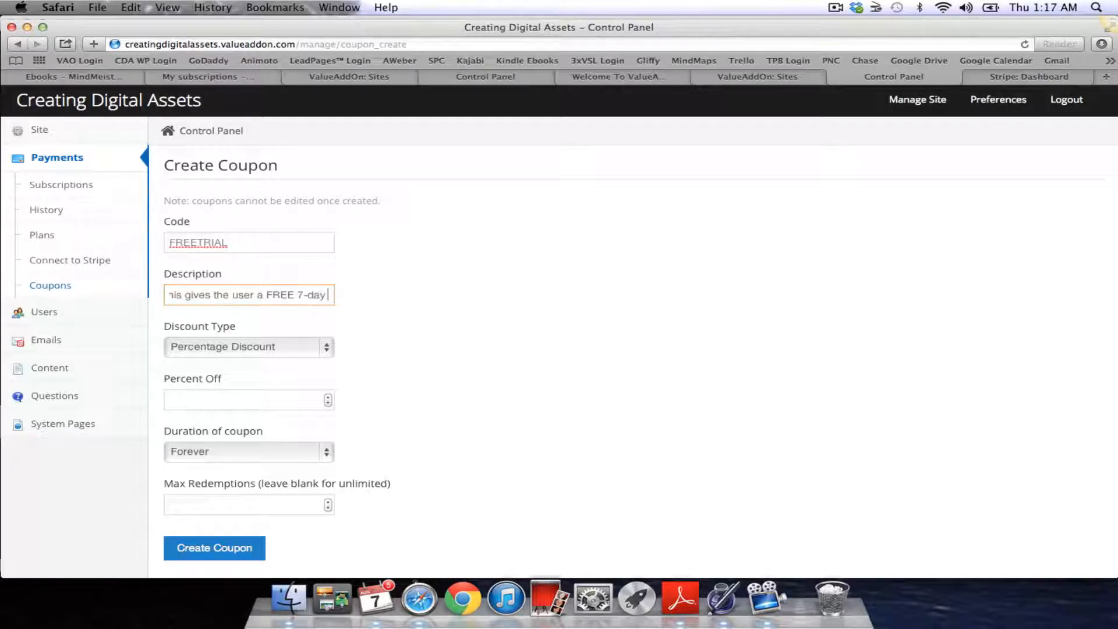
pyautogui.write(' trial')
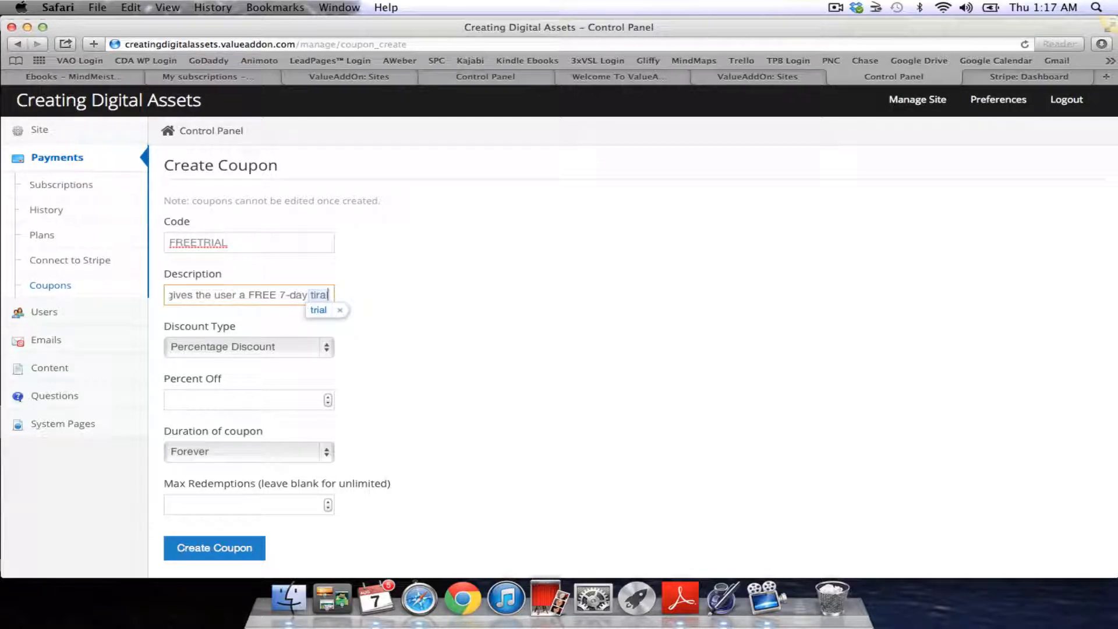
pyautogui.write('.')
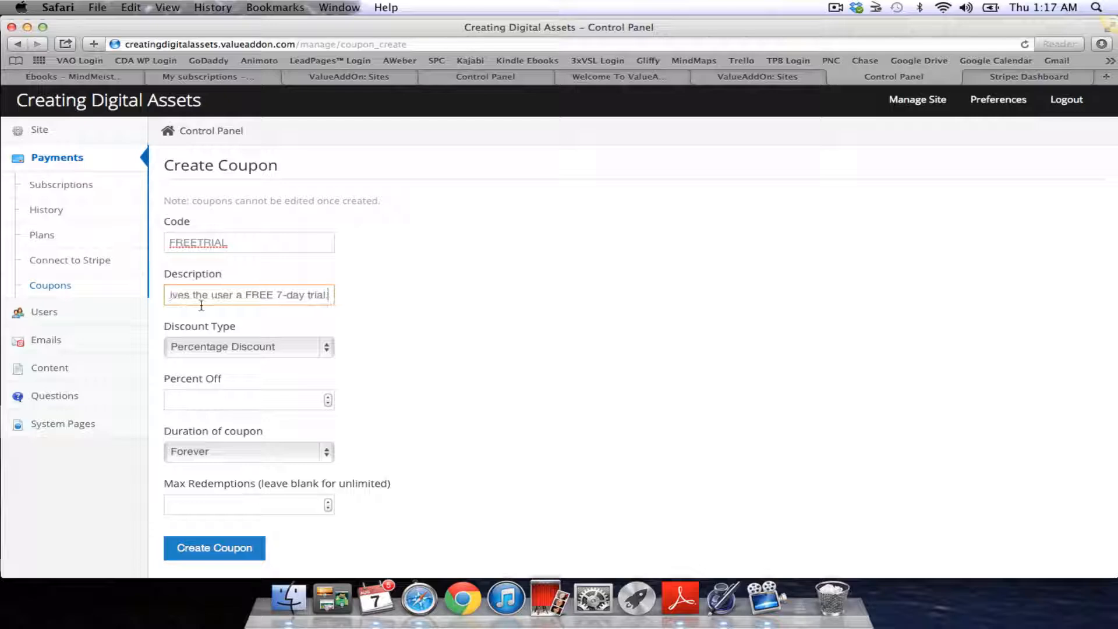
# Give the coupon a 37.00 amount discount, duration Once, and 1 maximum redemption
pyautogui.click(327, 349)
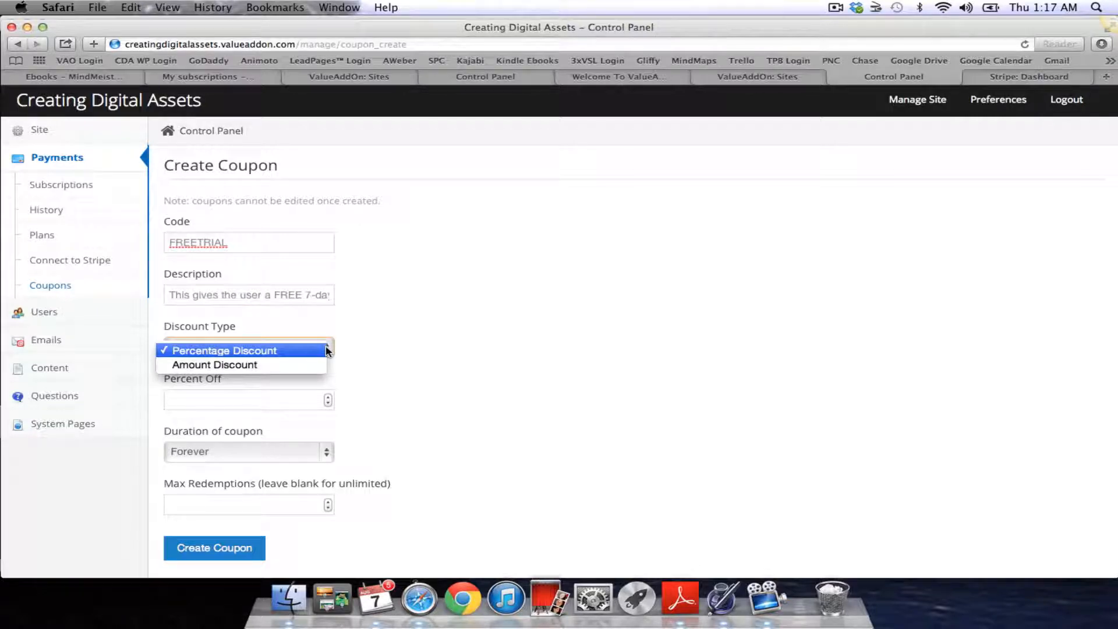
pyautogui.click(310, 366)
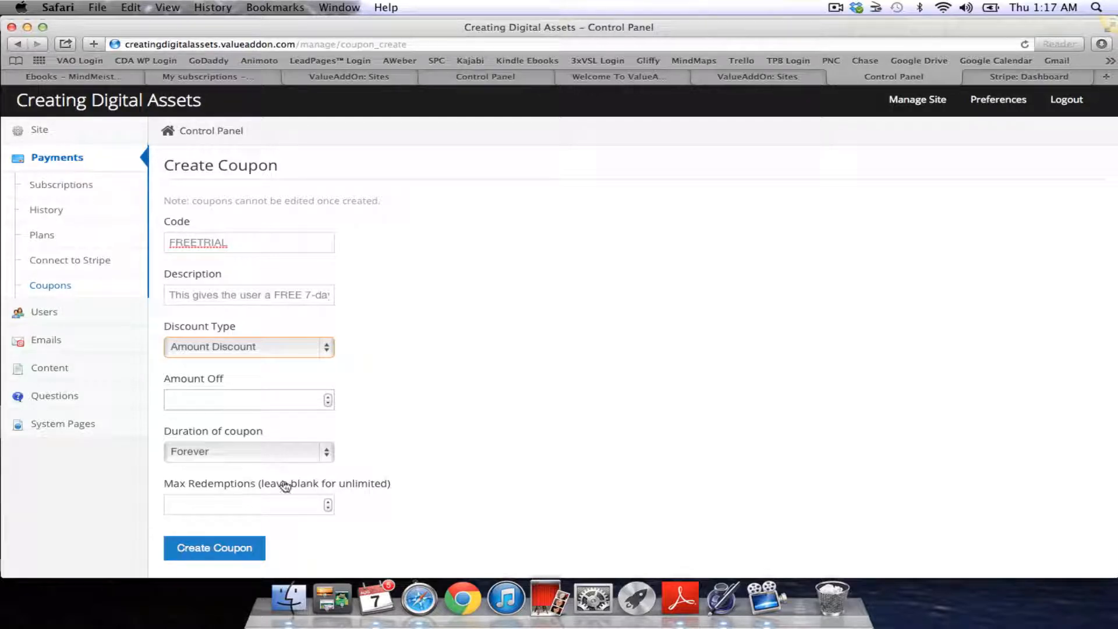
pyautogui.click(327, 453)
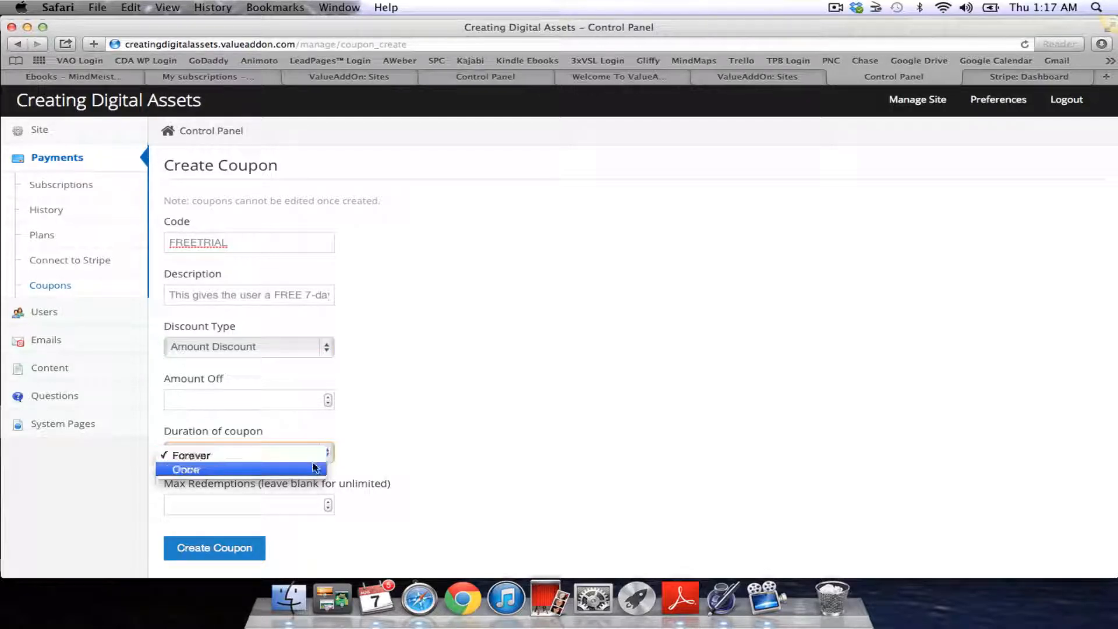
pyautogui.click(312, 468)
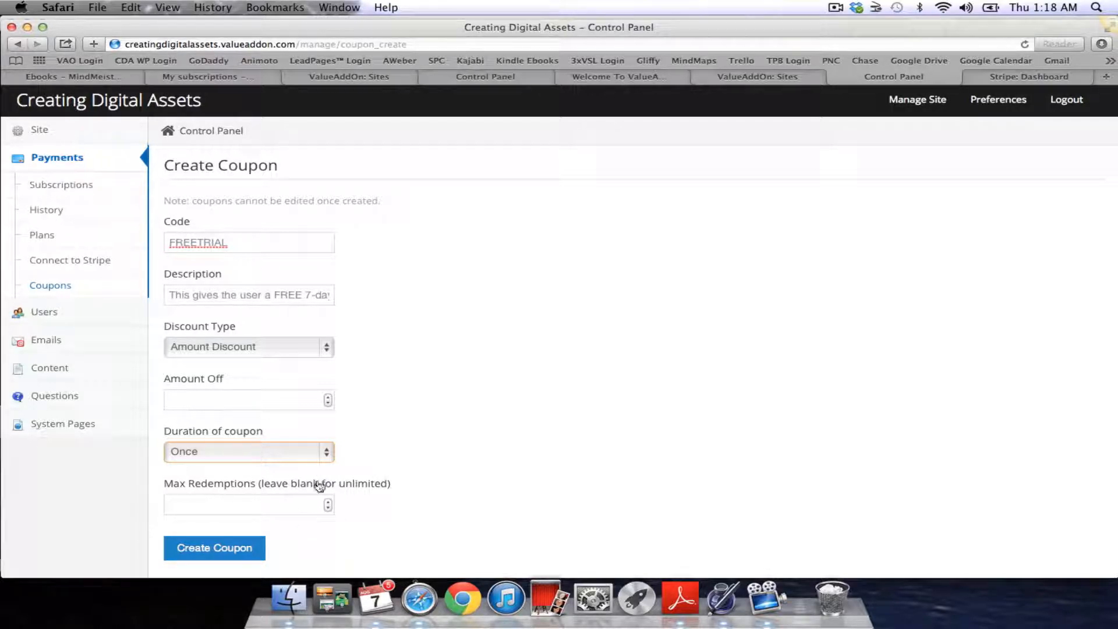
pyautogui.click(325, 461)
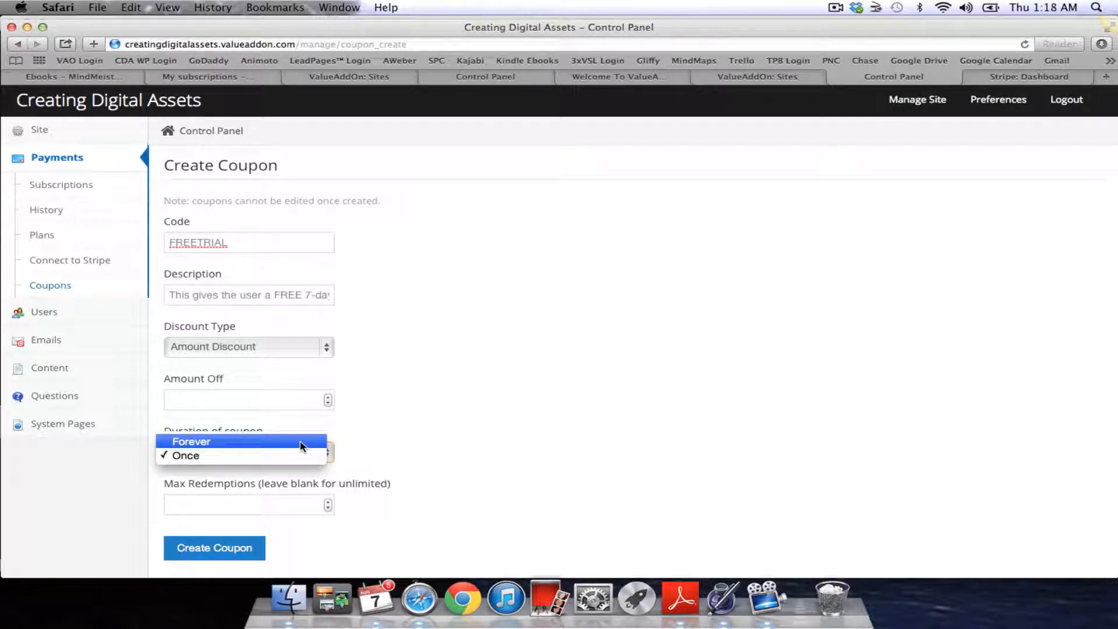
pyautogui.click(432, 429)
pyautogui.click(225, 506)
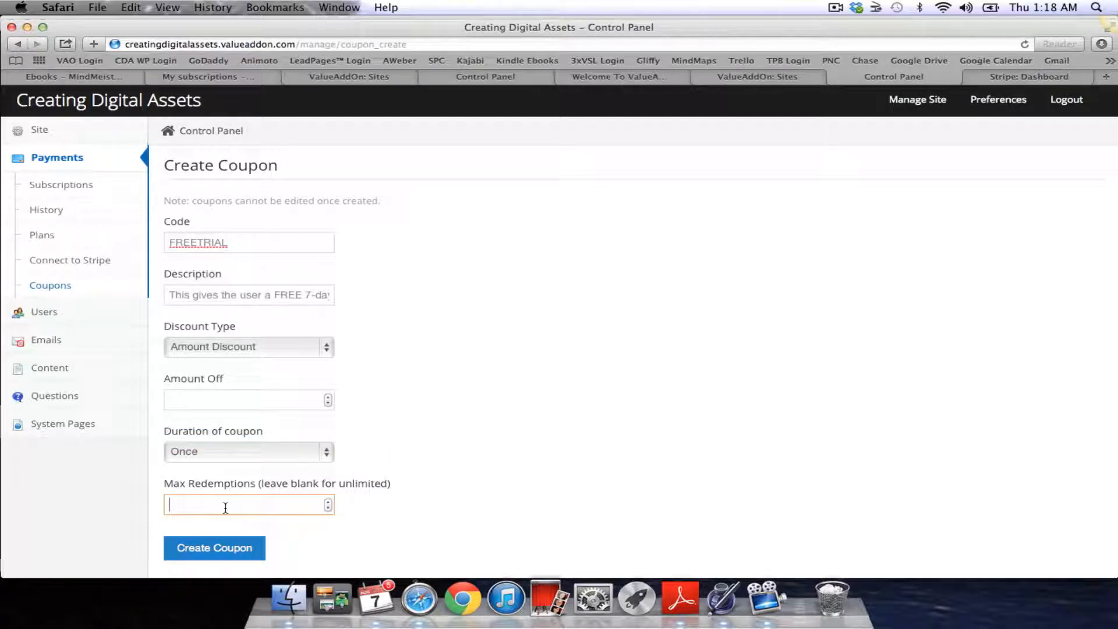
pyautogui.click(450, 512)
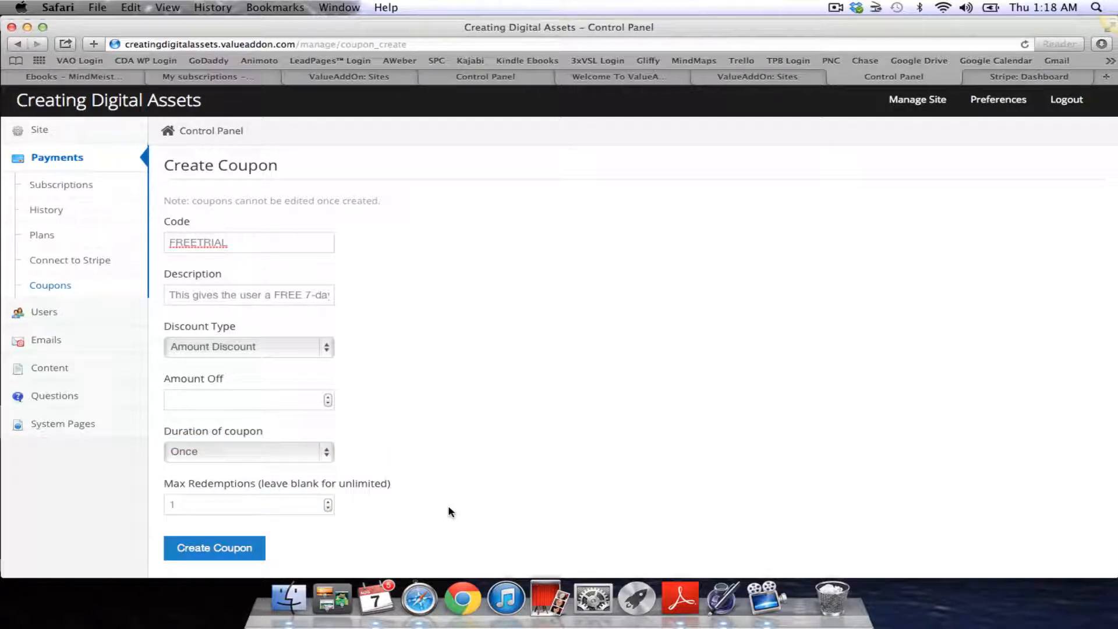
pyautogui.click(327, 347)
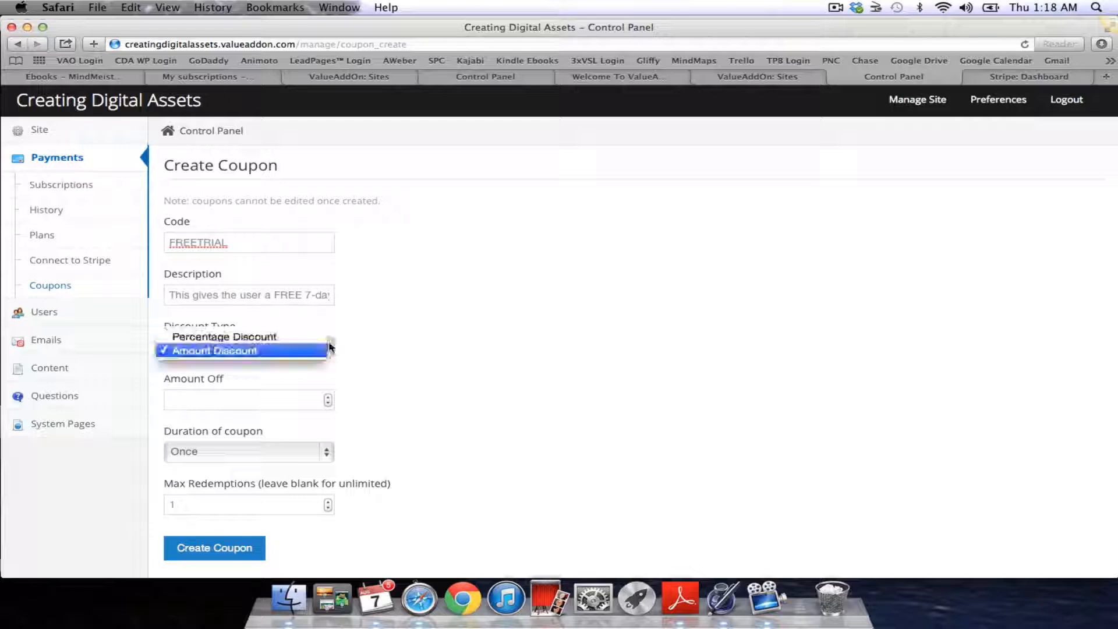
pyautogui.click(382, 339)
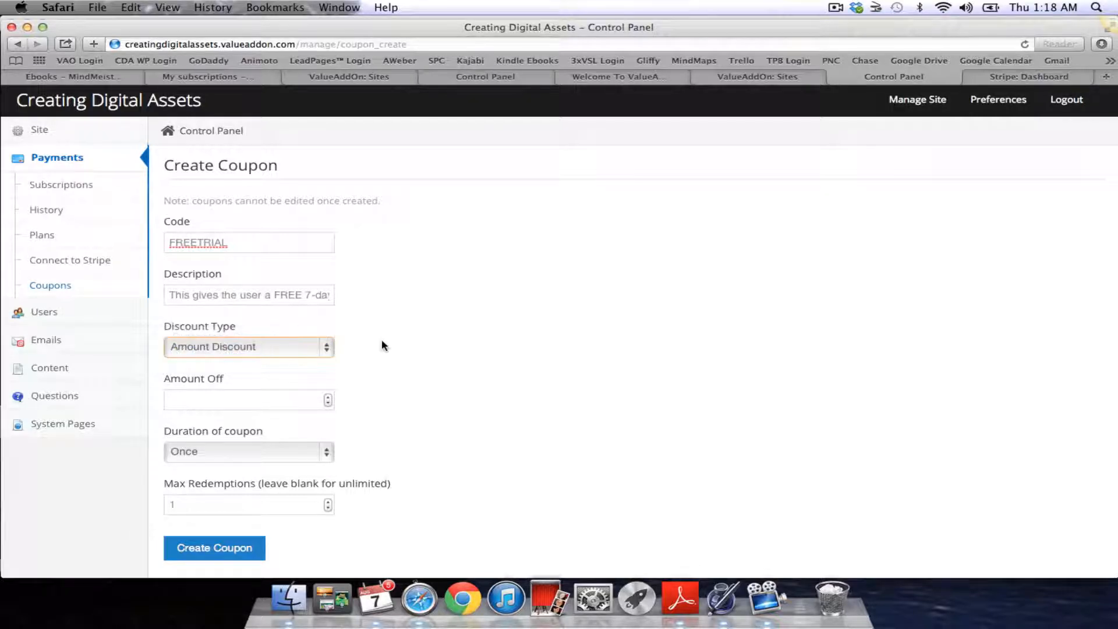
pyautogui.click(295, 398)
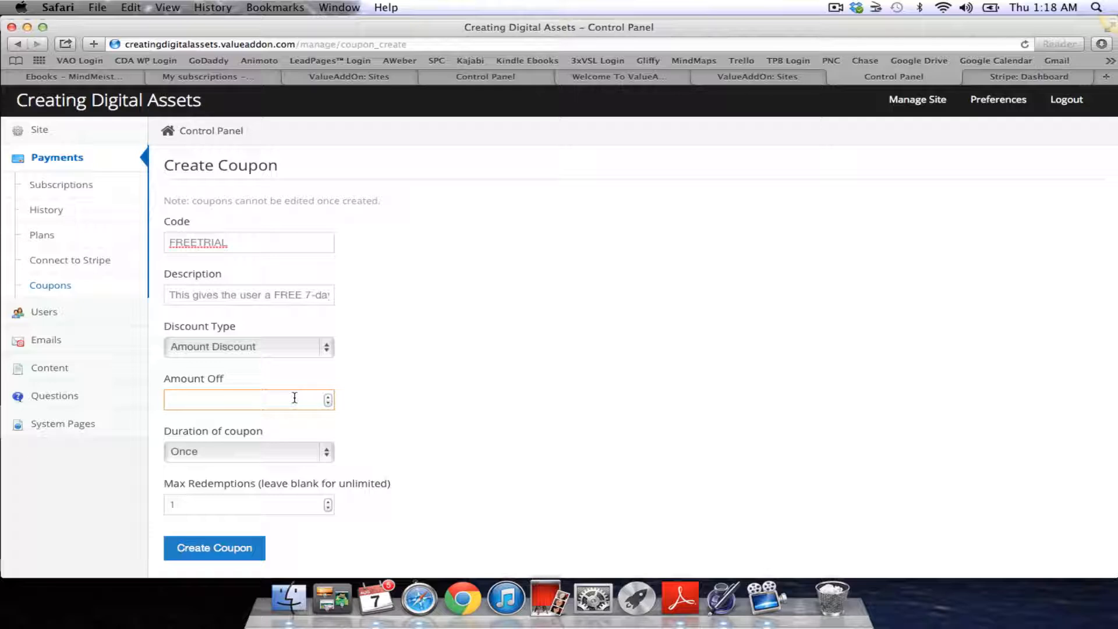
pyautogui.write('37.00')
# Change the code to FREEMONTH and the description to a 30-day trial, then save the coupon
pyautogui.click(318, 296)
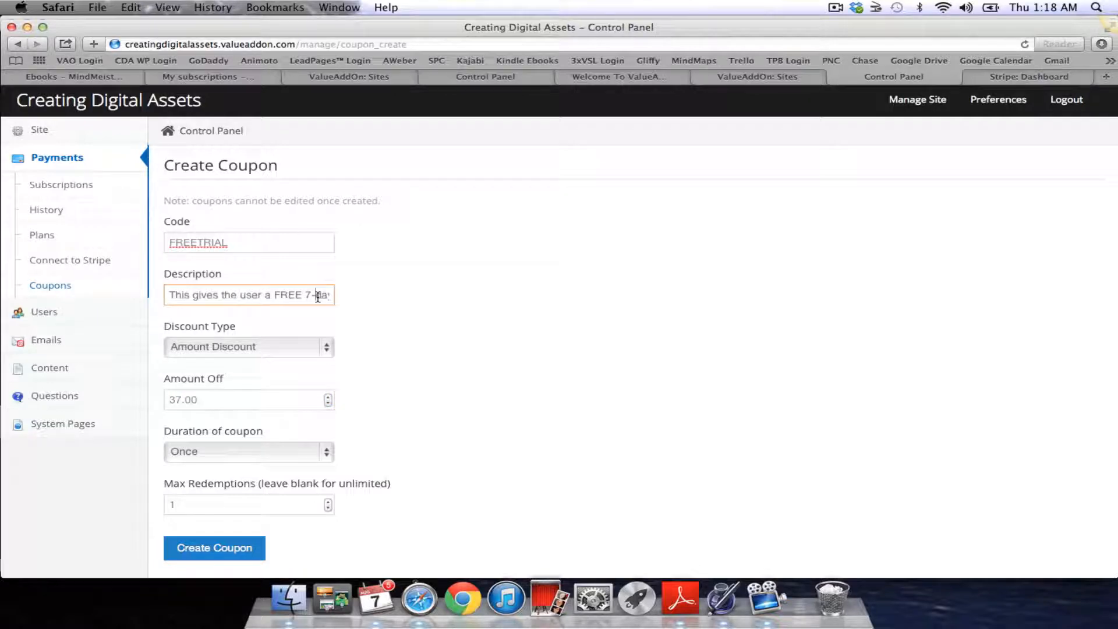
pyautogui.press('BackSpace')
pyautogui.write('30')
pyautogui.click(260, 246)
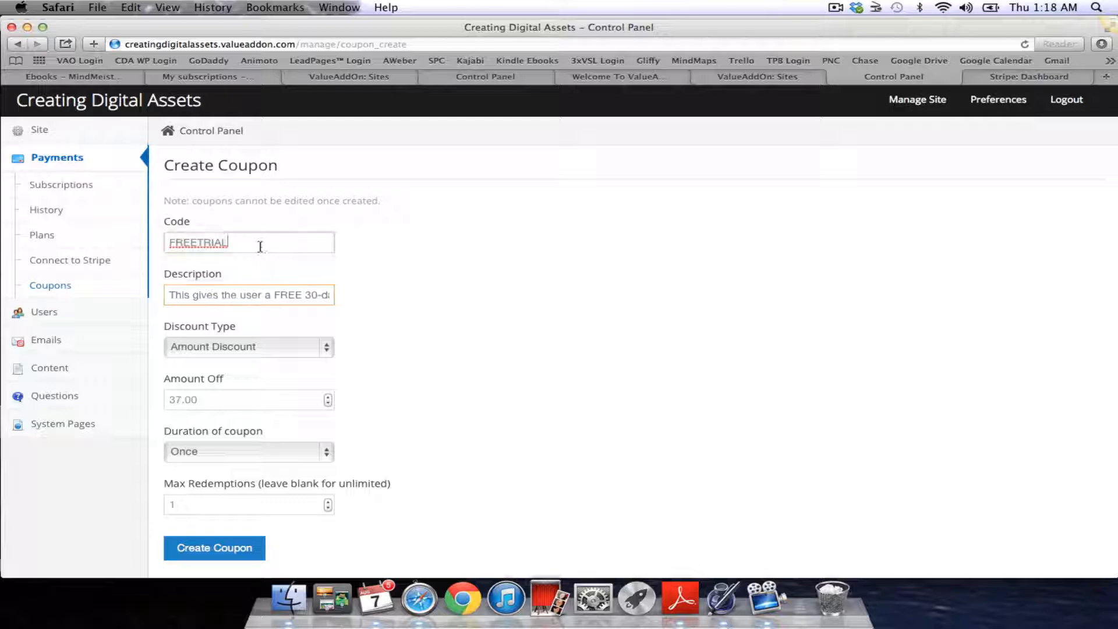
pyautogui.press('BackSpace')
pyautogui.press('BackSpace')
pyautogui.press('BackSpace')
pyautogui.press('BackSpace')
pyautogui.press('BackSpace')
pyautogui.write('MO')
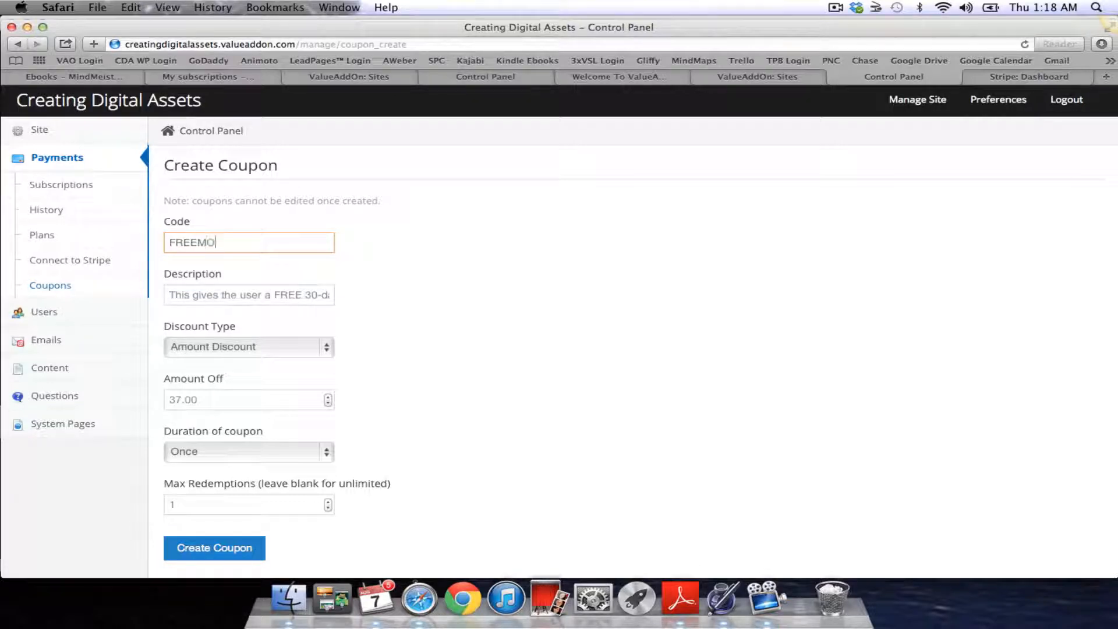
pyautogui.write('NTH')
pyautogui.click(247, 294)
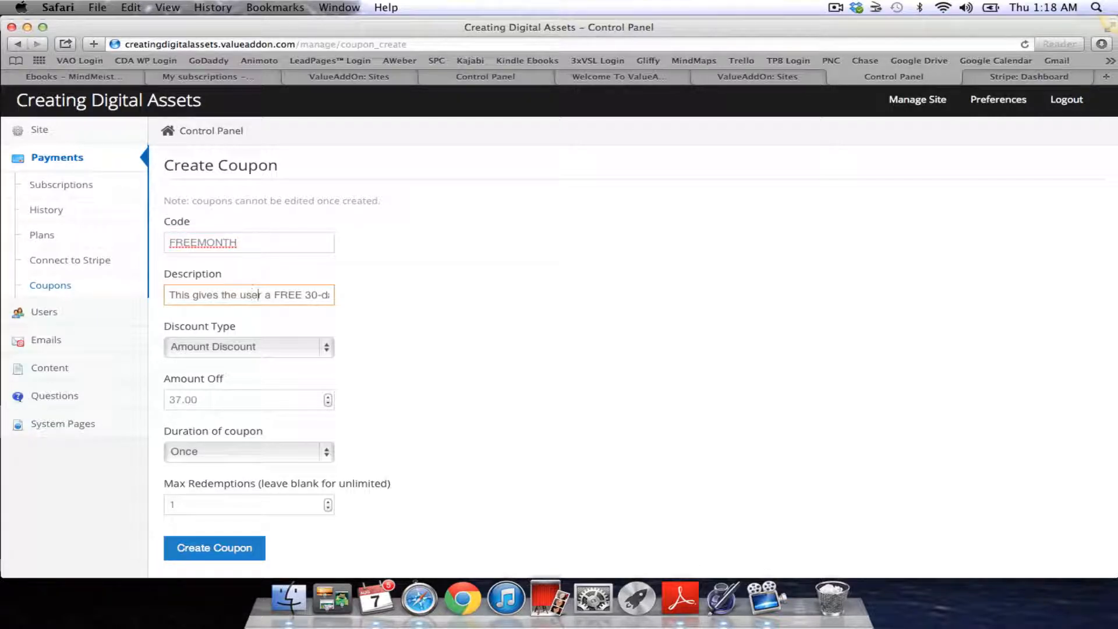
pyautogui.press('Right')
pyautogui.press('Right')
pyautogui.press('Right')
pyautogui.press('Right')
pyautogui.press('Right')
pyautogui.press('Right')
pyautogui.press('Right')
pyautogui.press('Right')
pyautogui.press('Right')
pyautogui.press('Right')
pyautogui.press('Right')
pyautogui.press('Right')
pyautogui.press('Right')
pyautogui.press('Right')
pyautogui.press('Right')
pyautogui.press('Right')
pyautogui.press('Right')
pyautogui.press('Right')
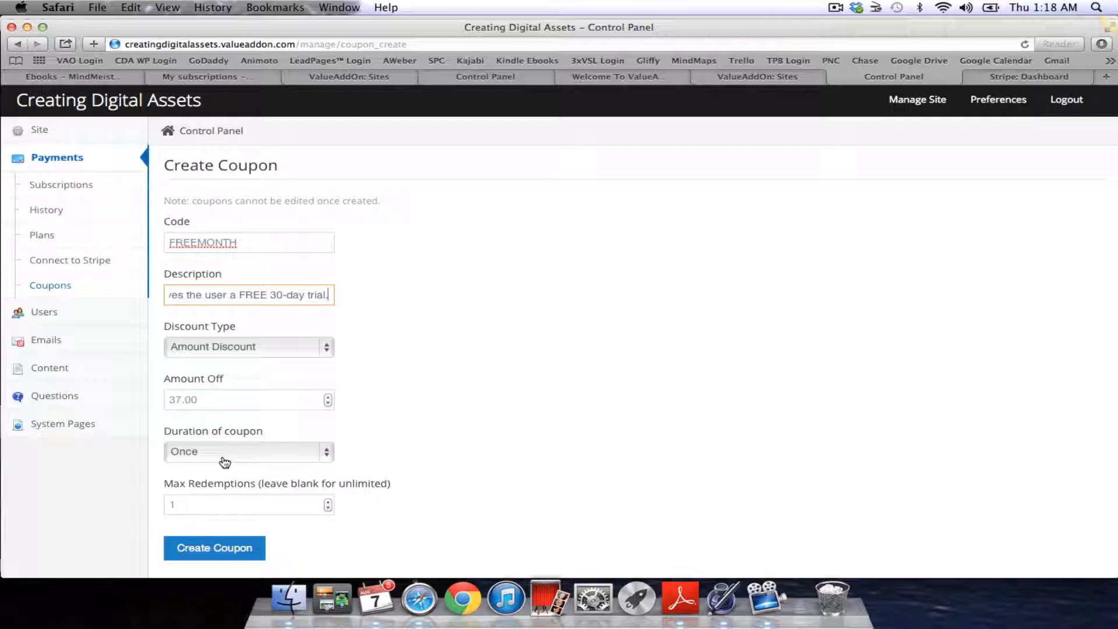
pyautogui.click(215, 553)
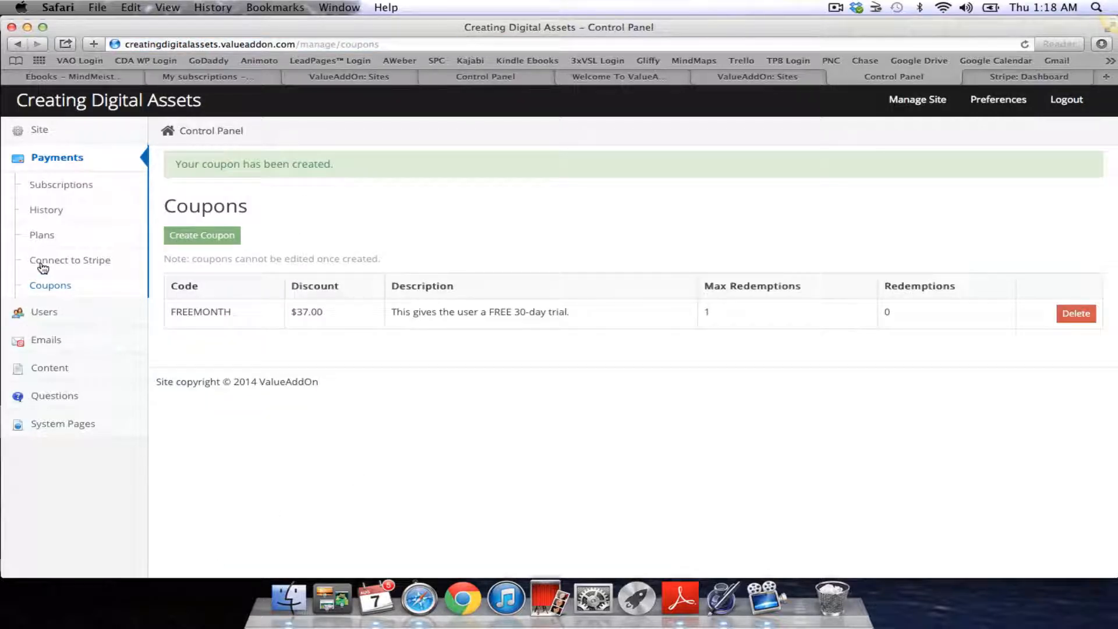
# Resave plan #218's features, then deactivate that old 7-day-trial plan from the Plans list
pyautogui.click(44, 236)
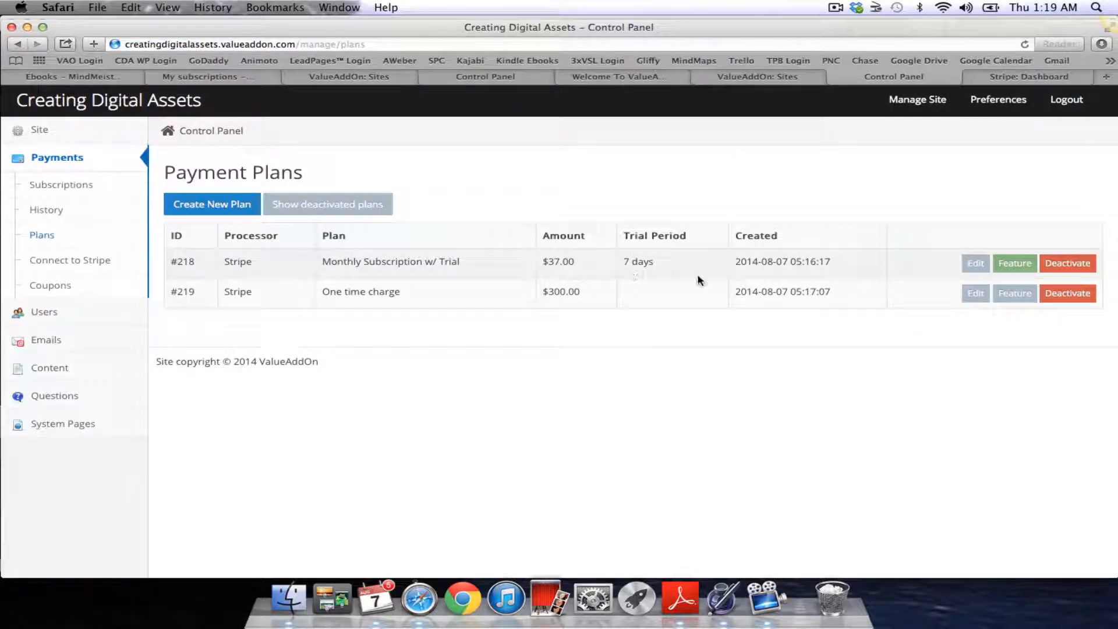
pyautogui.click(983, 264)
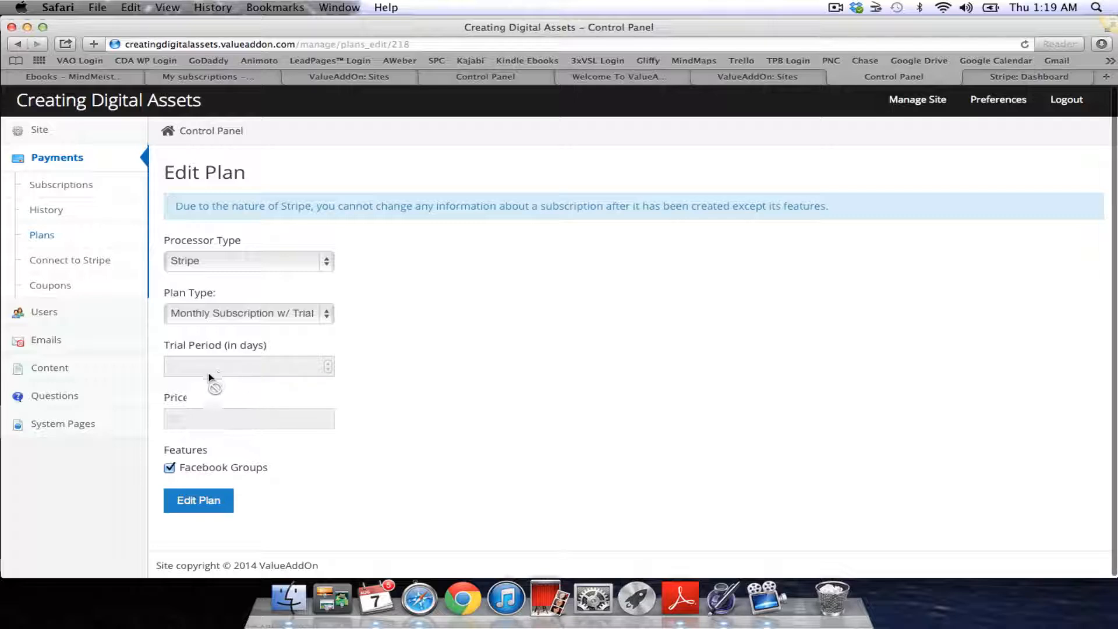
pyautogui.click(205, 502)
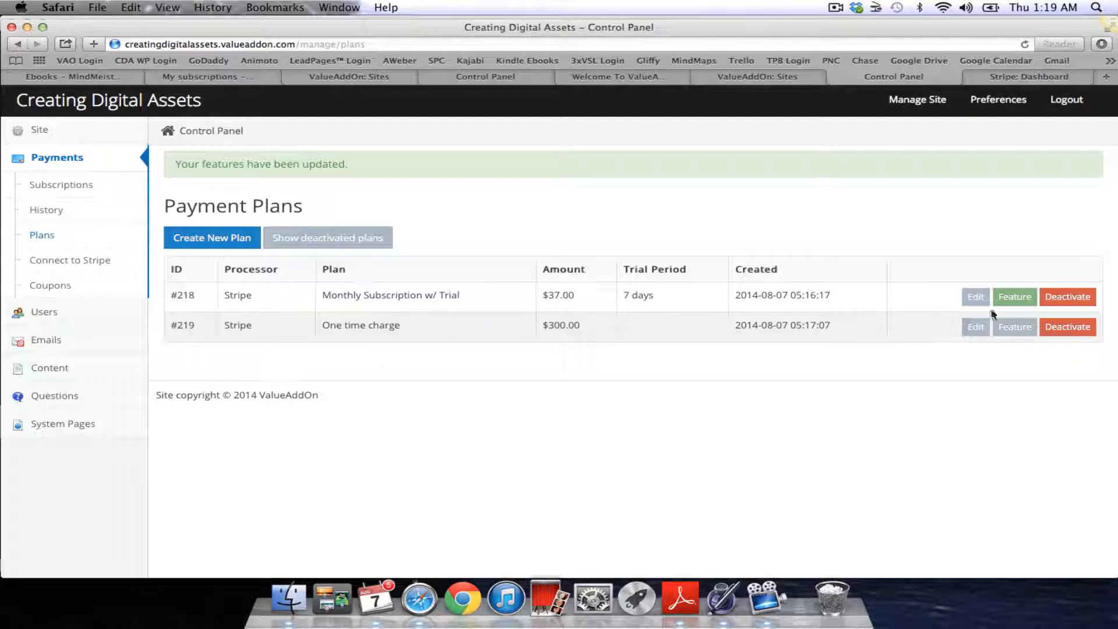
pyautogui.click(976, 297)
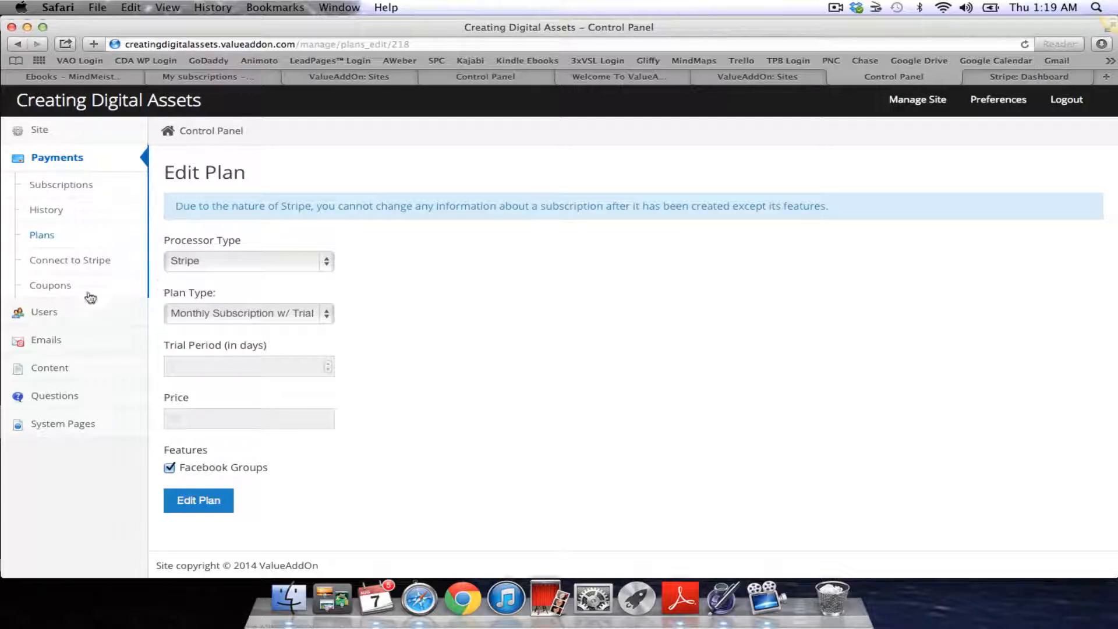
pyautogui.click(44, 236)
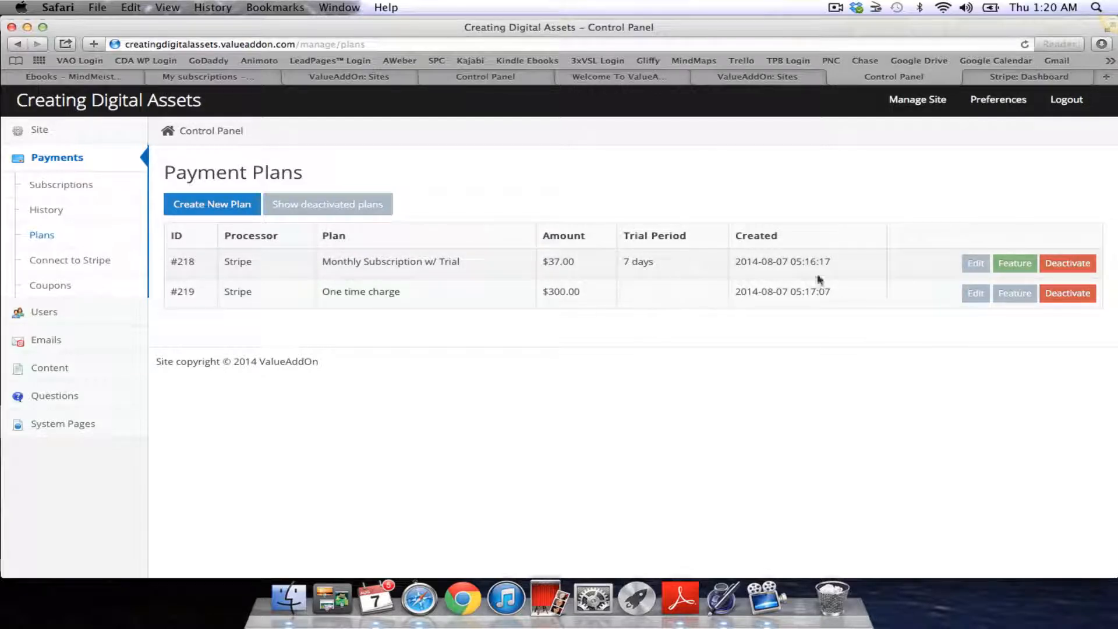
pyautogui.click(1068, 265)
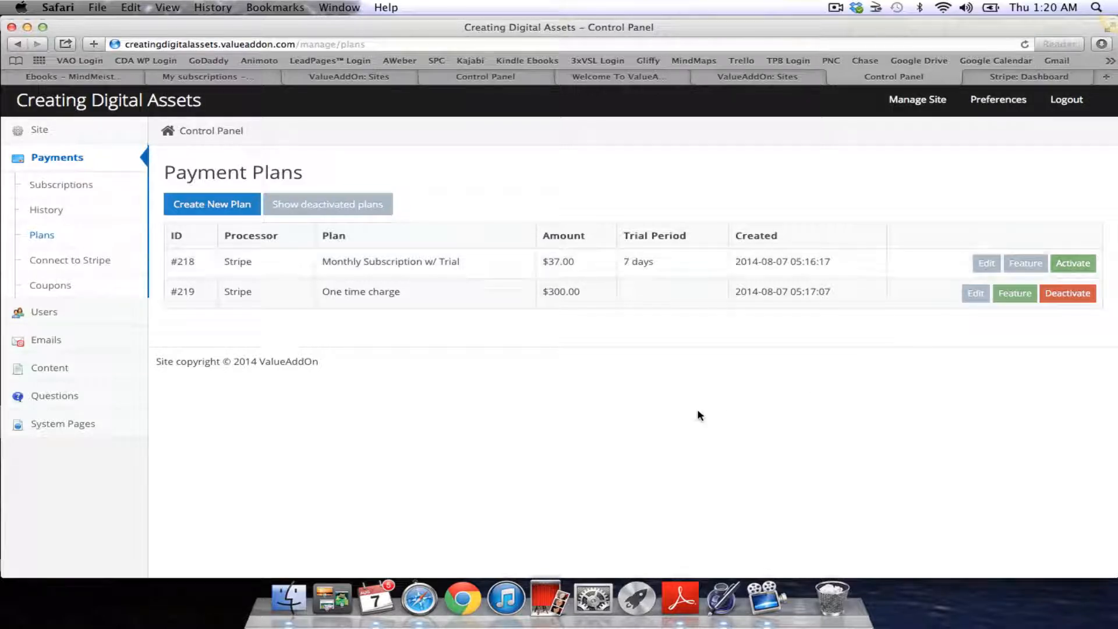
pyautogui.scroll(-1, 699, 416)
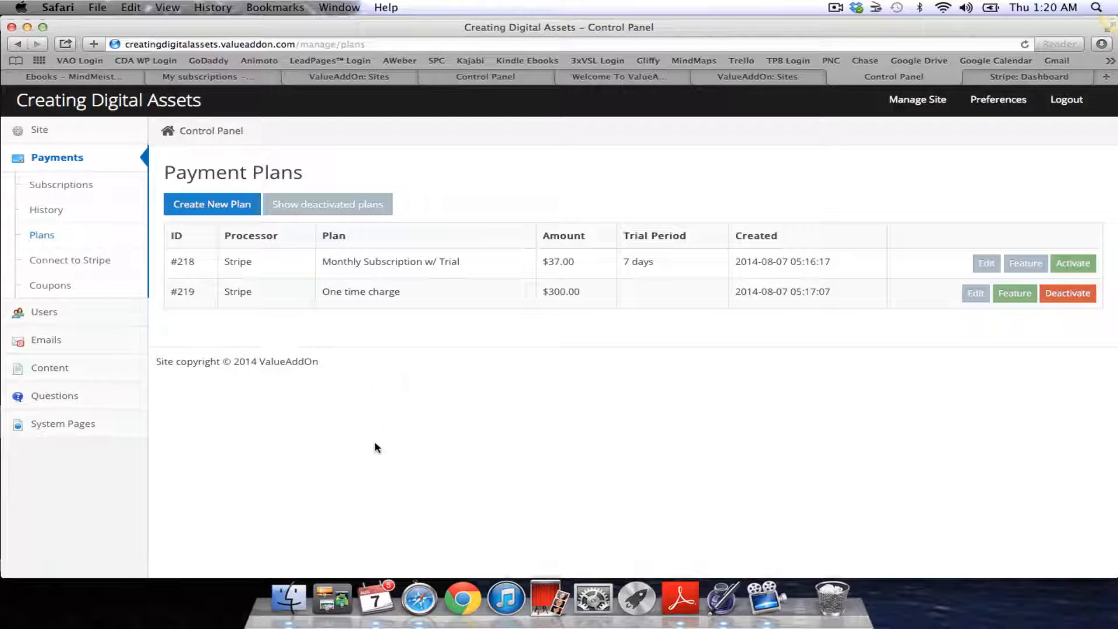
# Create a Monthly Subscription w/ Trial plan: 30-day trial, 37.00 price, Facebook Groups included
pyautogui.click(214, 207)
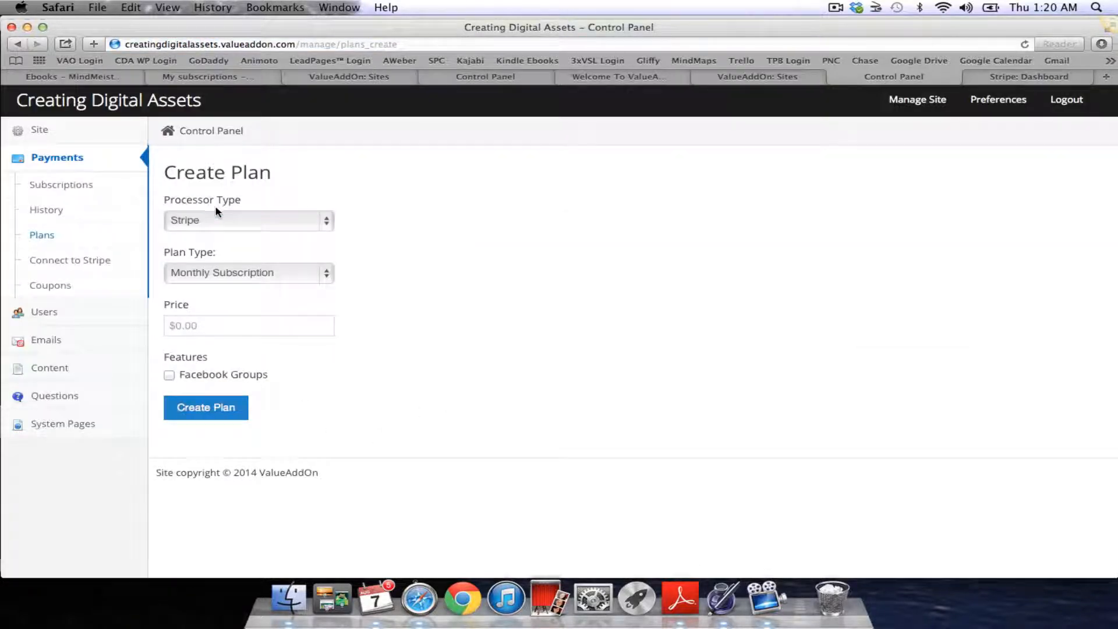
pyautogui.click(331, 272)
pyautogui.click(321, 291)
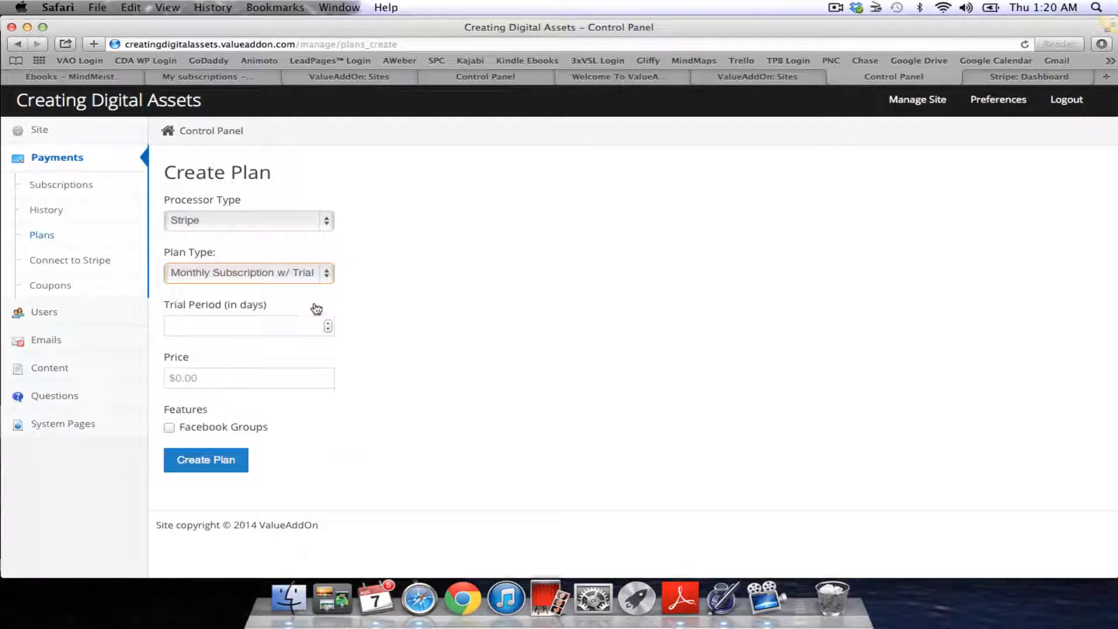
pyautogui.click(285, 327)
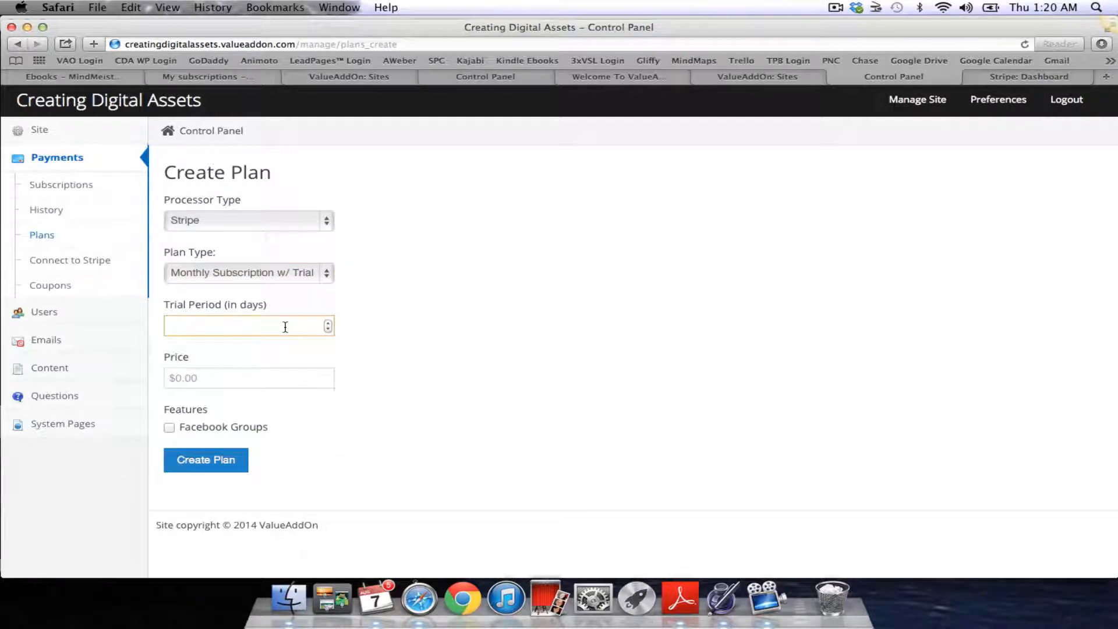
pyautogui.write('30')
pyautogui.click(296, 377)
pyautogui.write('37.00')
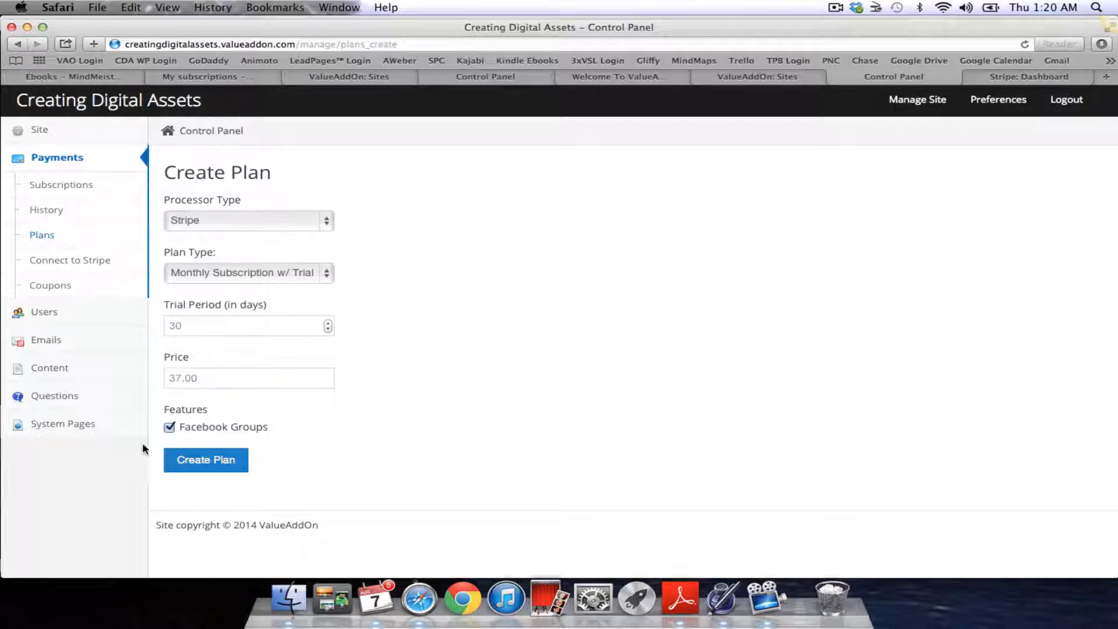
pyautogui.click(219, 430)
pyautogui.click(213, 464)
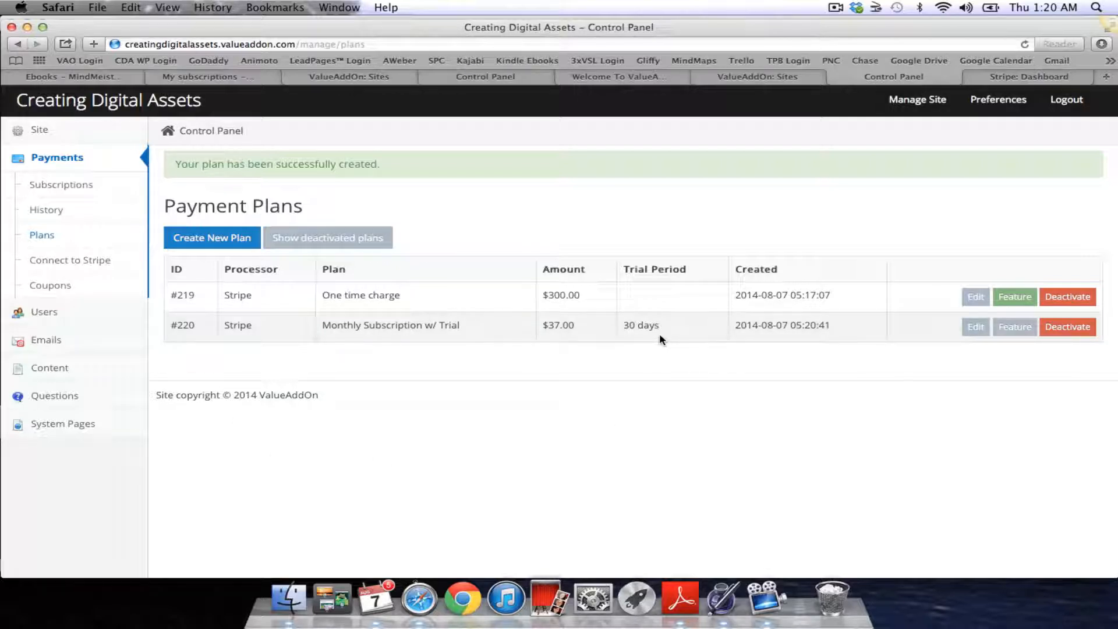
pyautogui.click(64, 284)
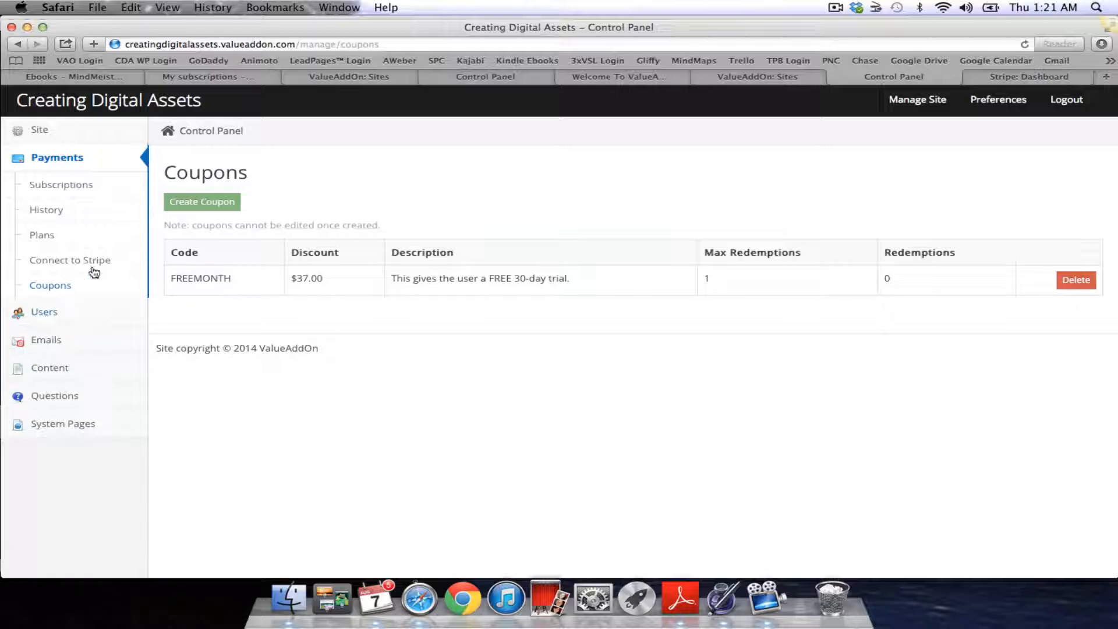
# Look over the FREEMONTH coupon in the coupons list, then open the Users page
pyautogui.scroll(-1, 94, 272)
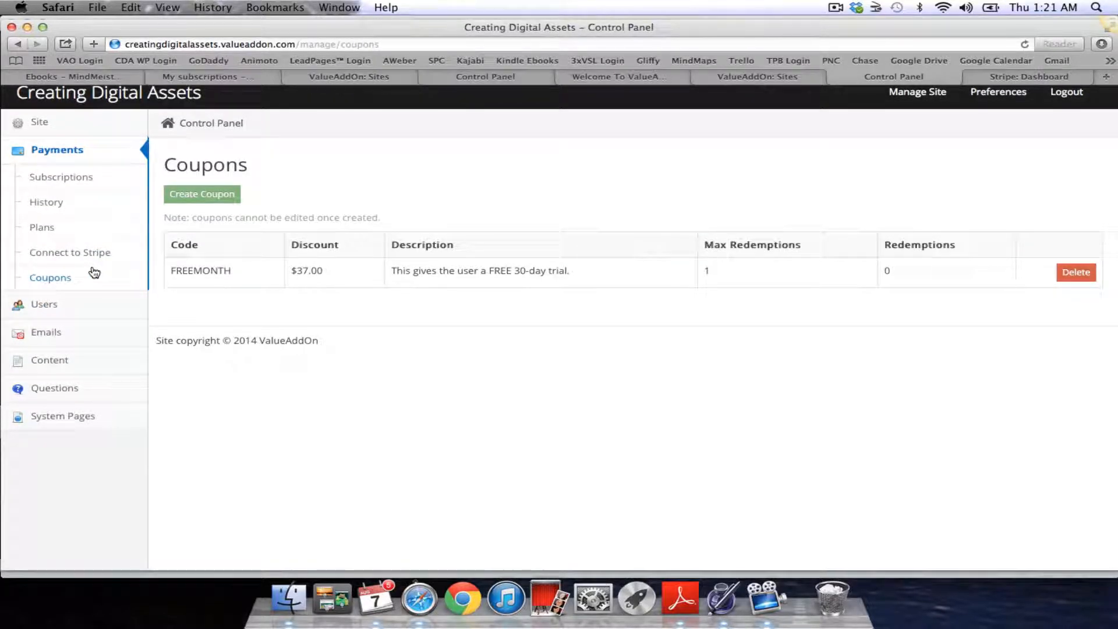
pyautogui.scroll(1, 95, 272)
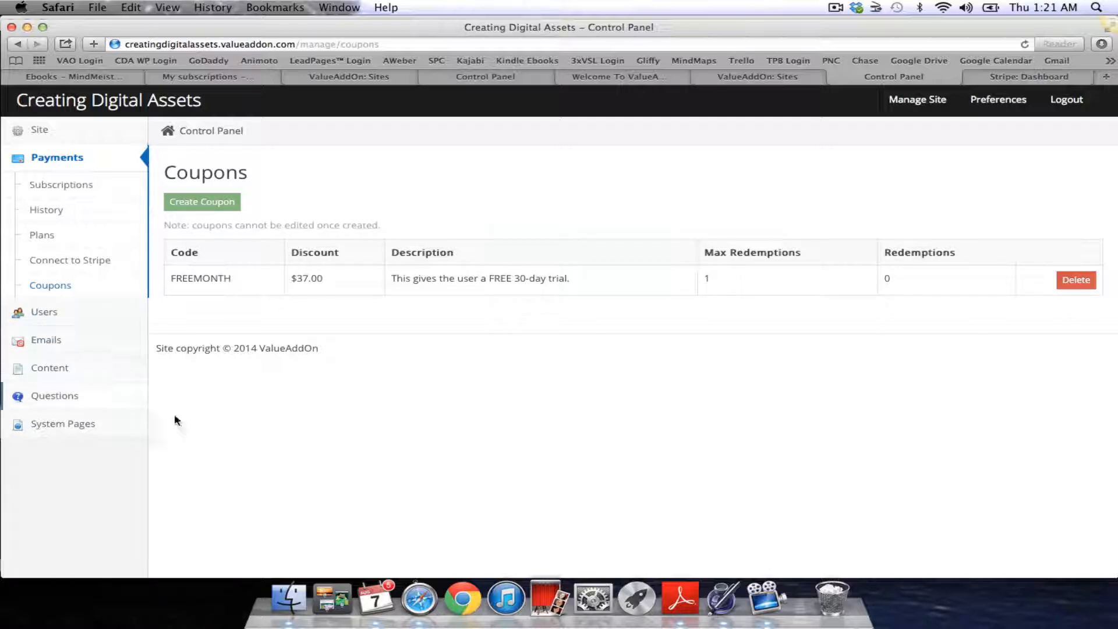
pyautogui.click(44, 313)
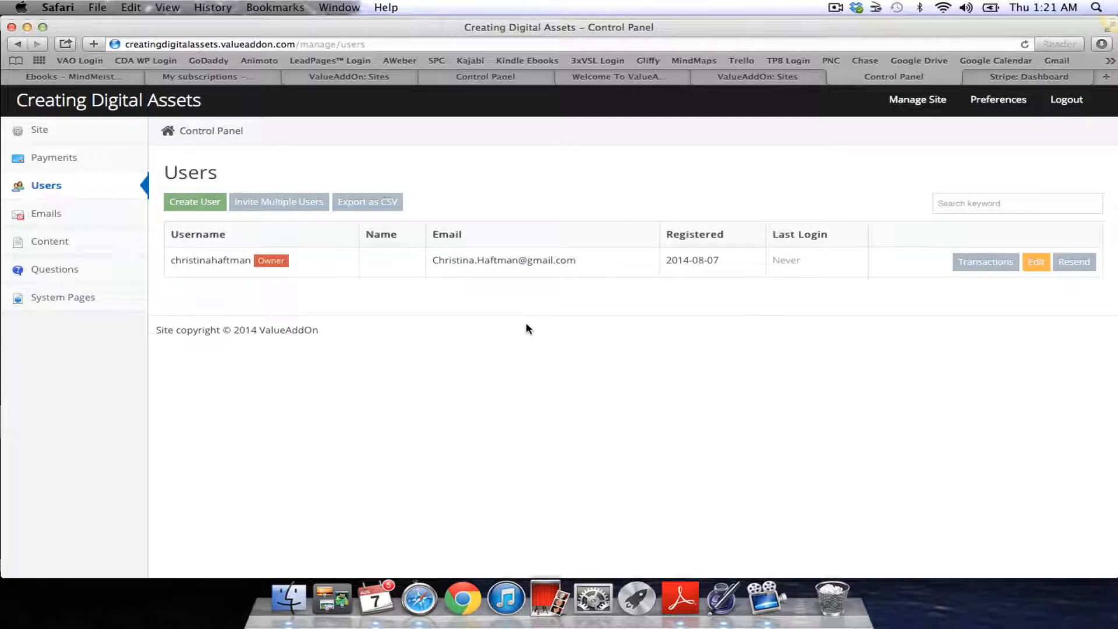
pyautogui.click(206, 202)
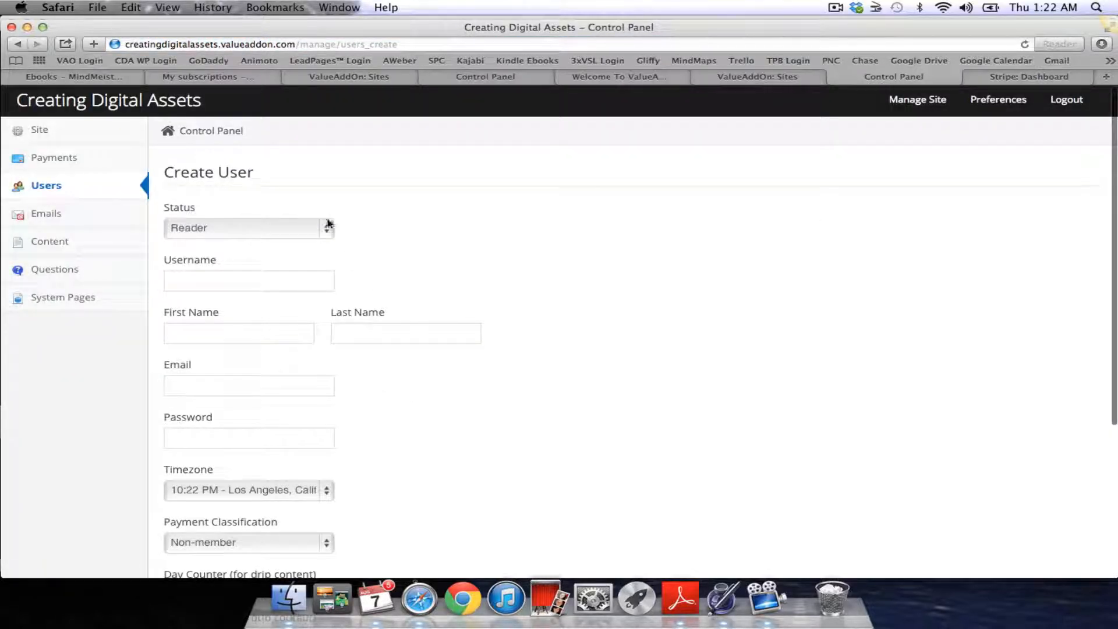
pyautogui.click(327, 225)
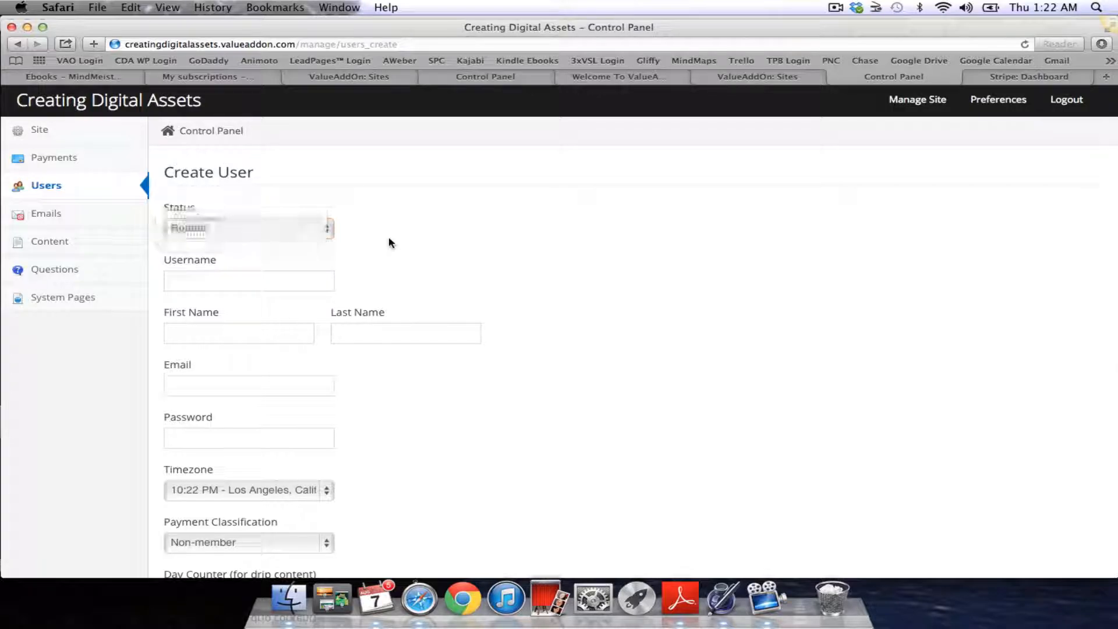
pyautogui.click(327, 230)
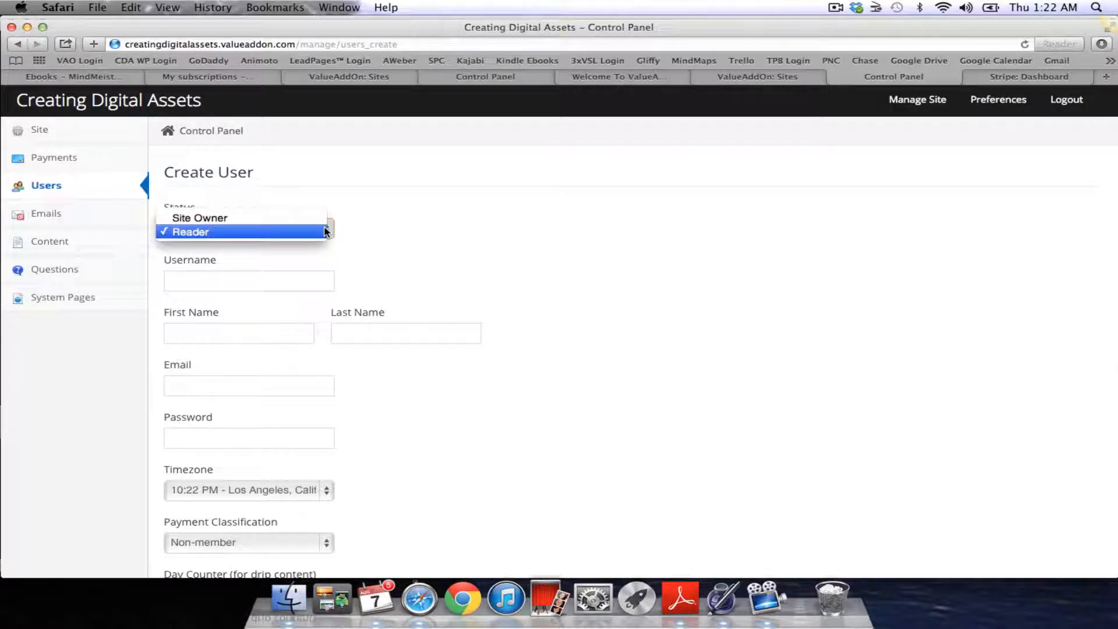
pyautogui.click(380, 235)
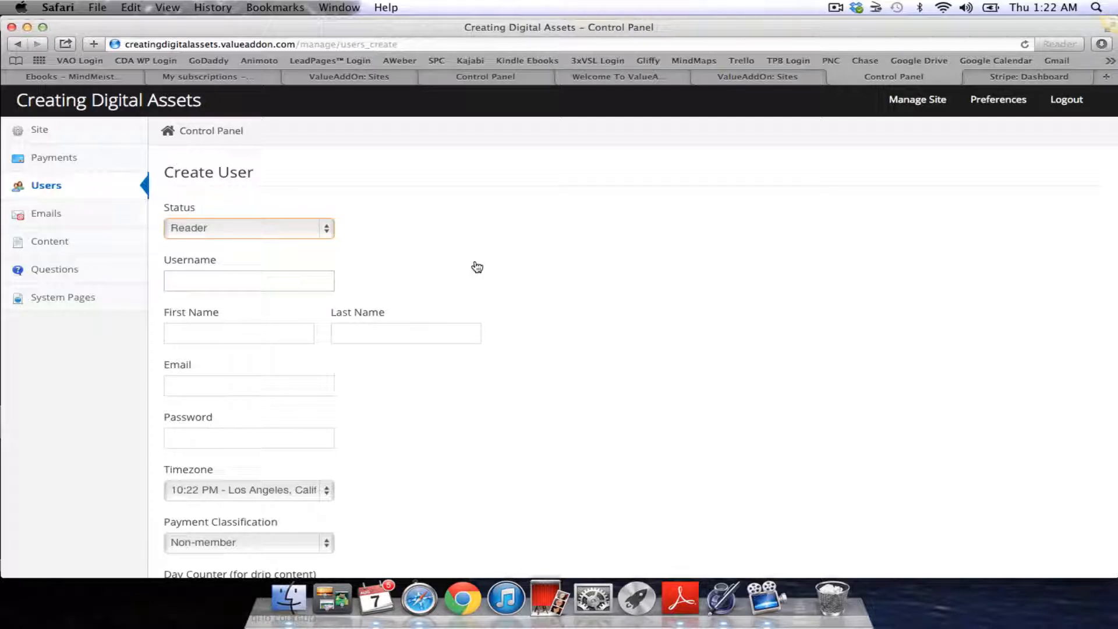
pyautogui.scroll(-5, 477, 267)
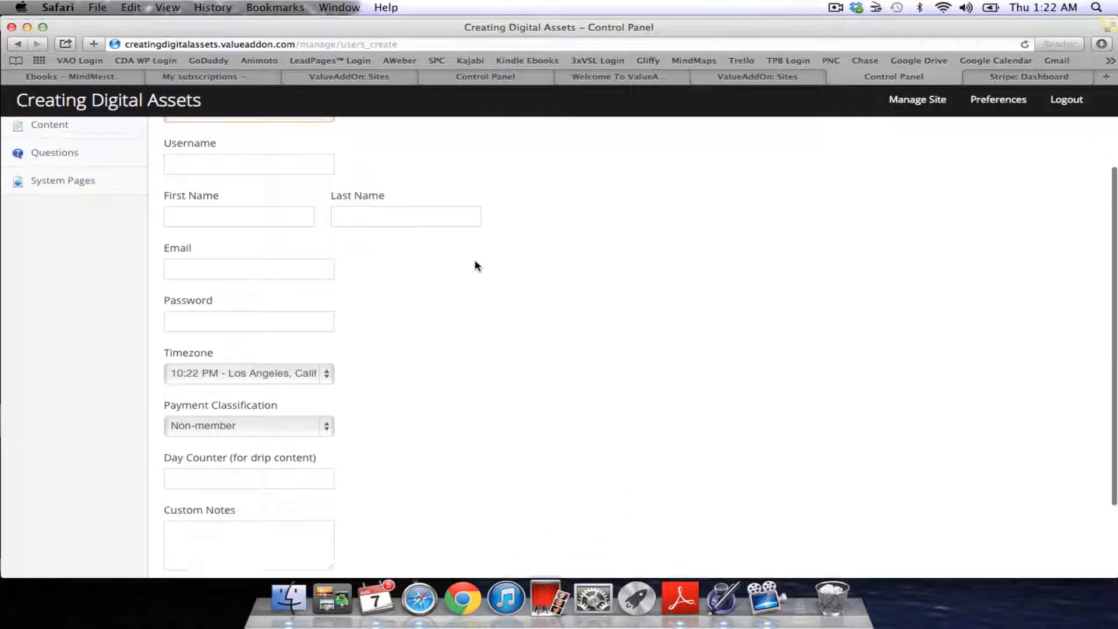
pyautogui.scroll(-2, 477, 266)
pyautogui.scroll(2, 477, 266)
pyautogui.scroll(-1, 477, 266)
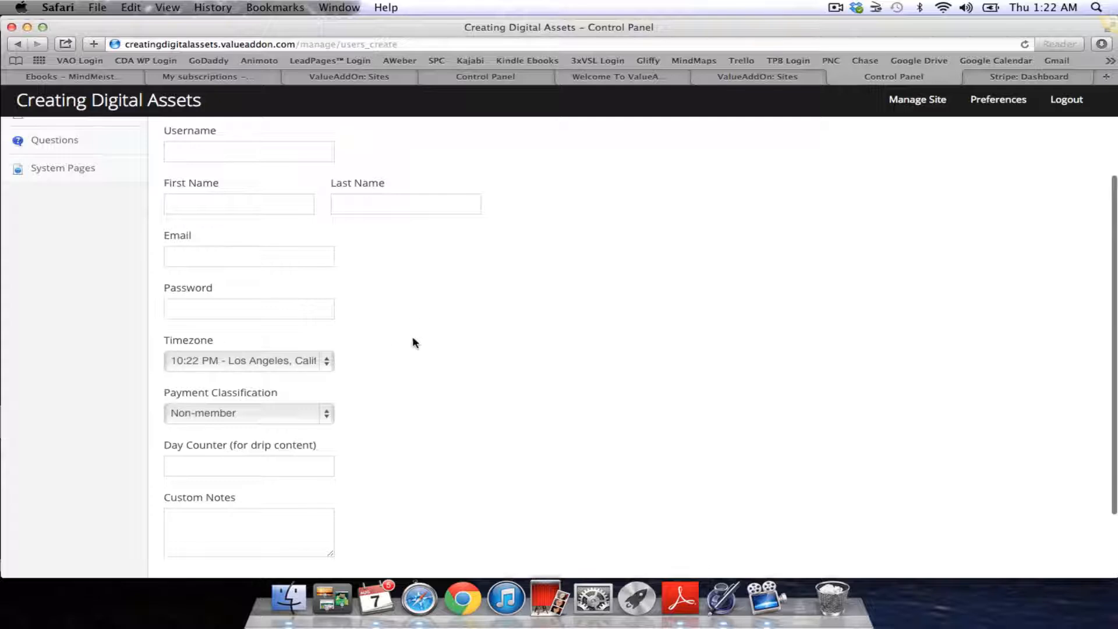
pyautogui.scroll(-3, 415, 344)
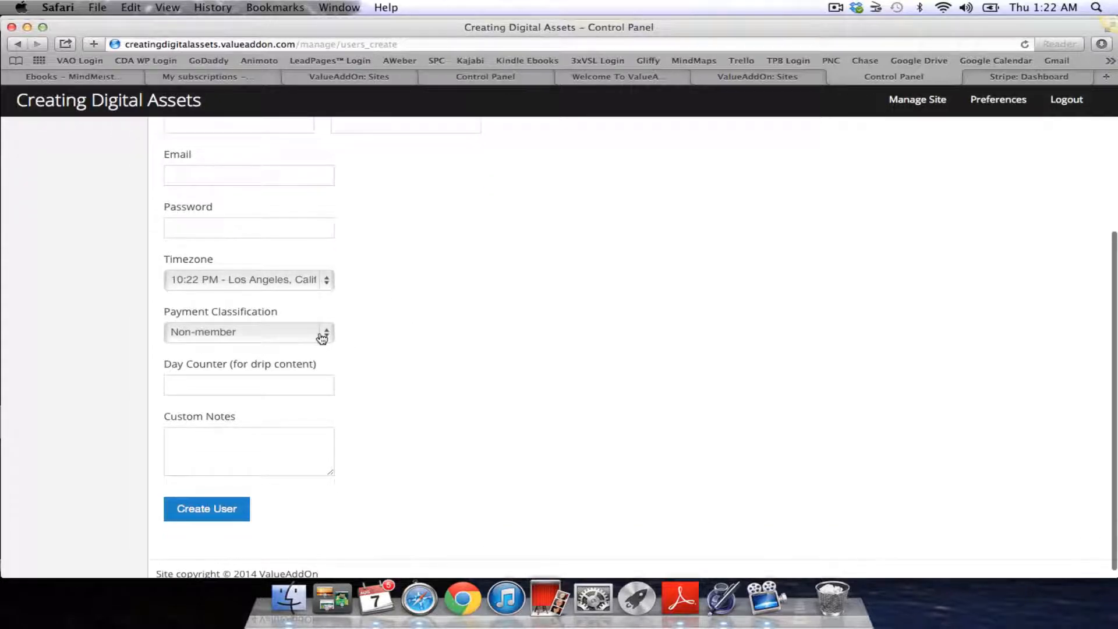
pyautogui.click(321, 337)
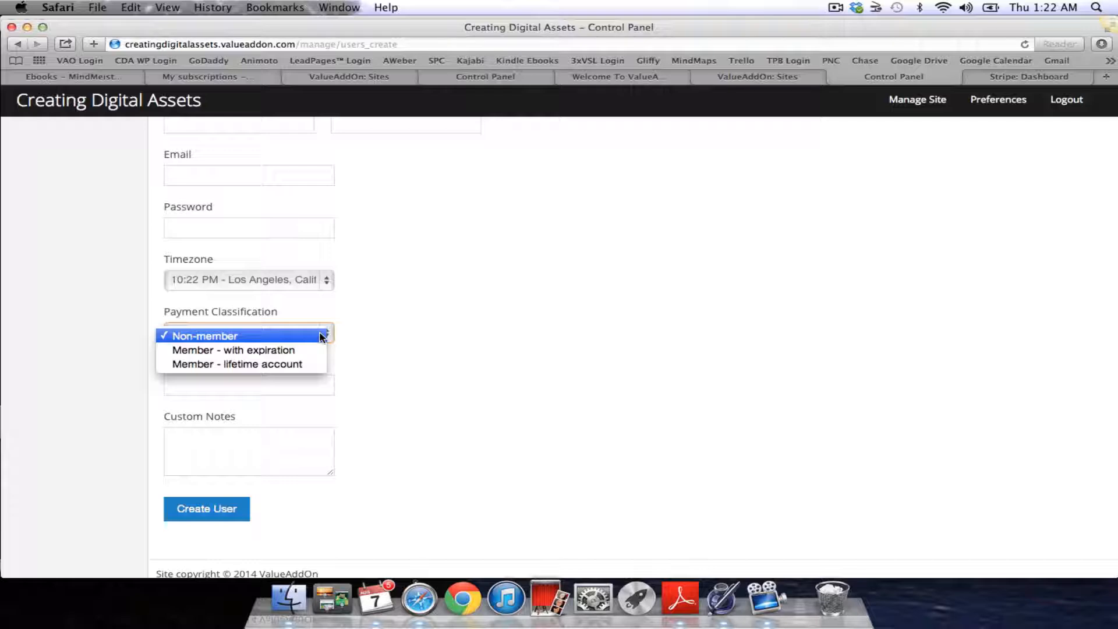
pyautogui.click(431, 367)
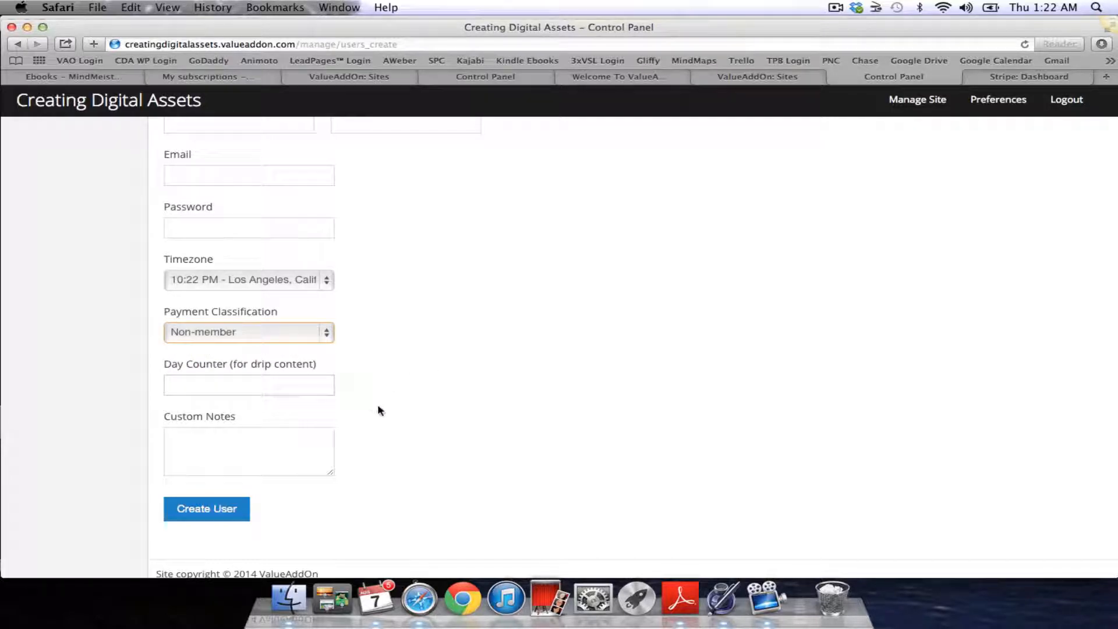
pyautogui.scroll(1, 391, 429)
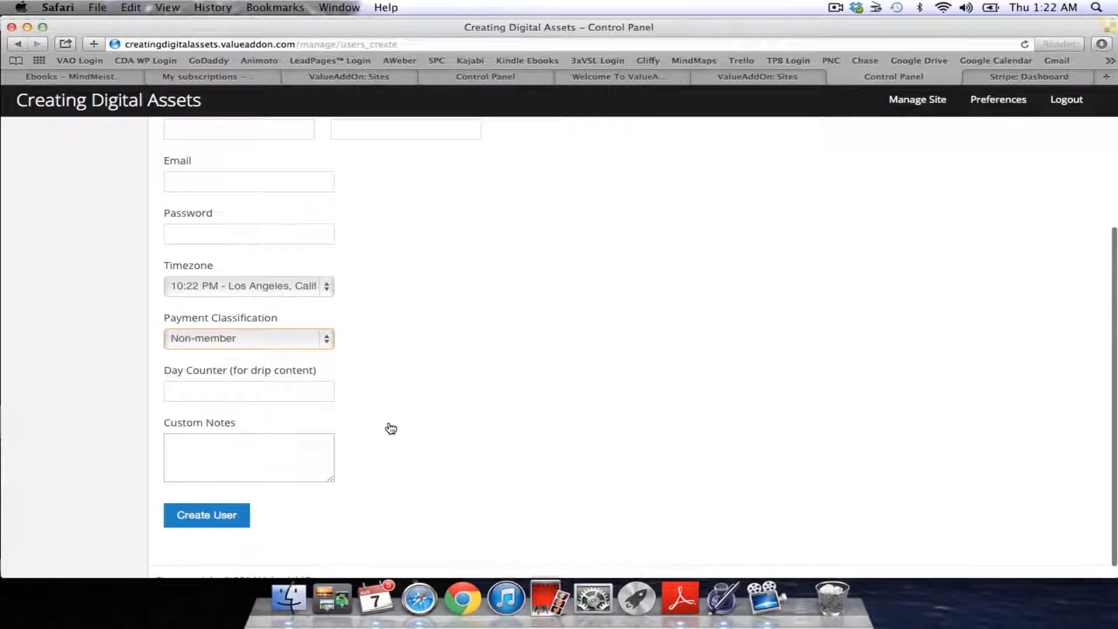
pyautogui.scroll(-1, 387, 428)
pyautogui.click(271, 376)
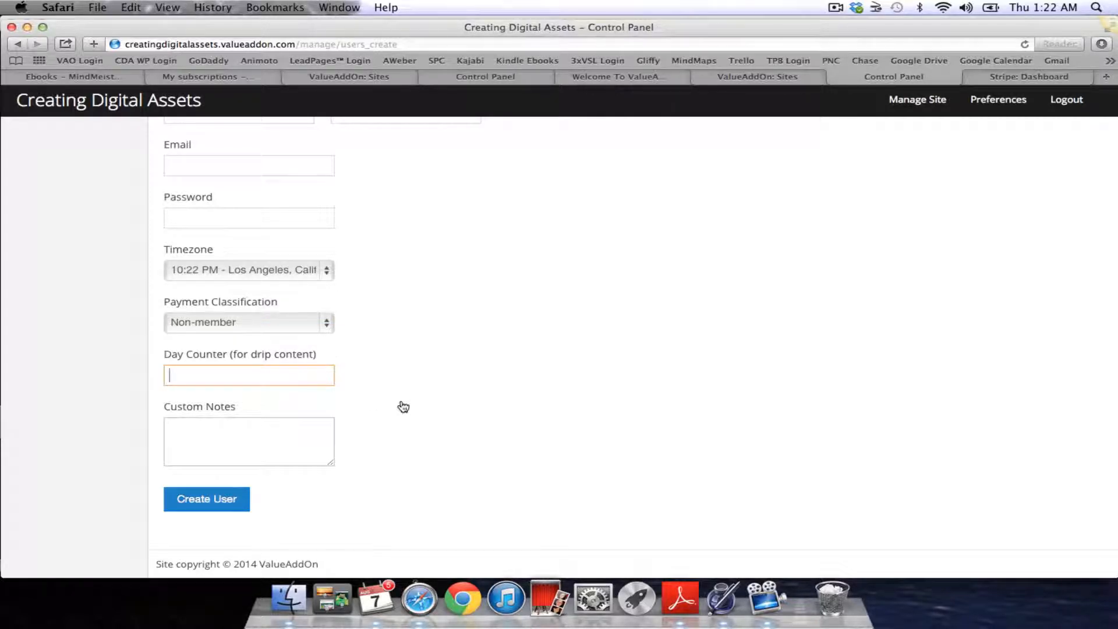
pyautogui.scroll(5, 405, 407)
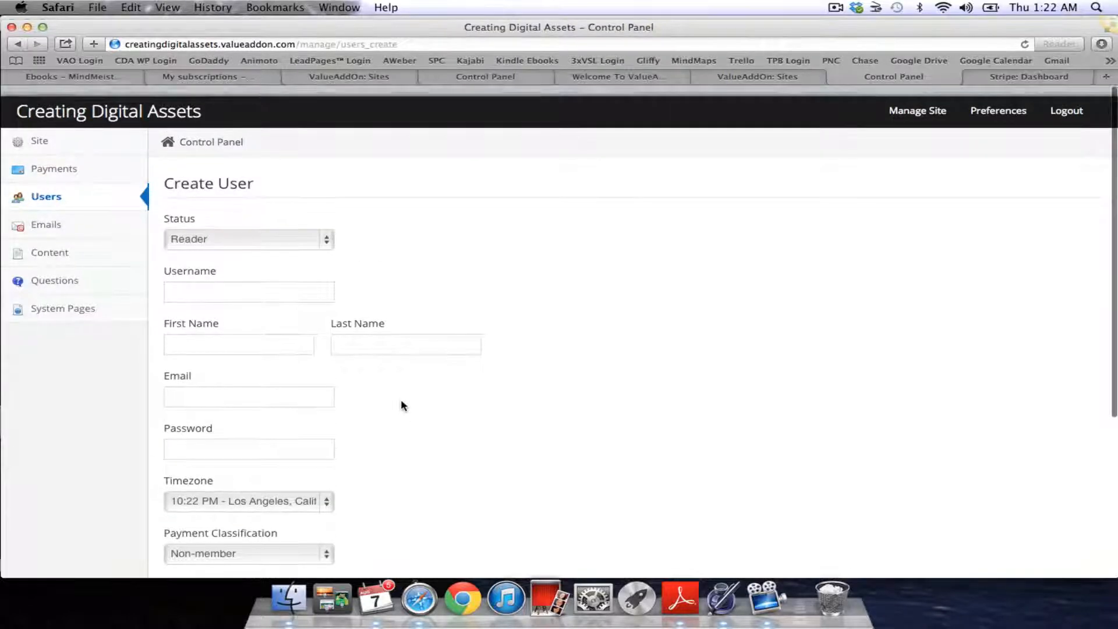
pyautogui.click(43, 185)
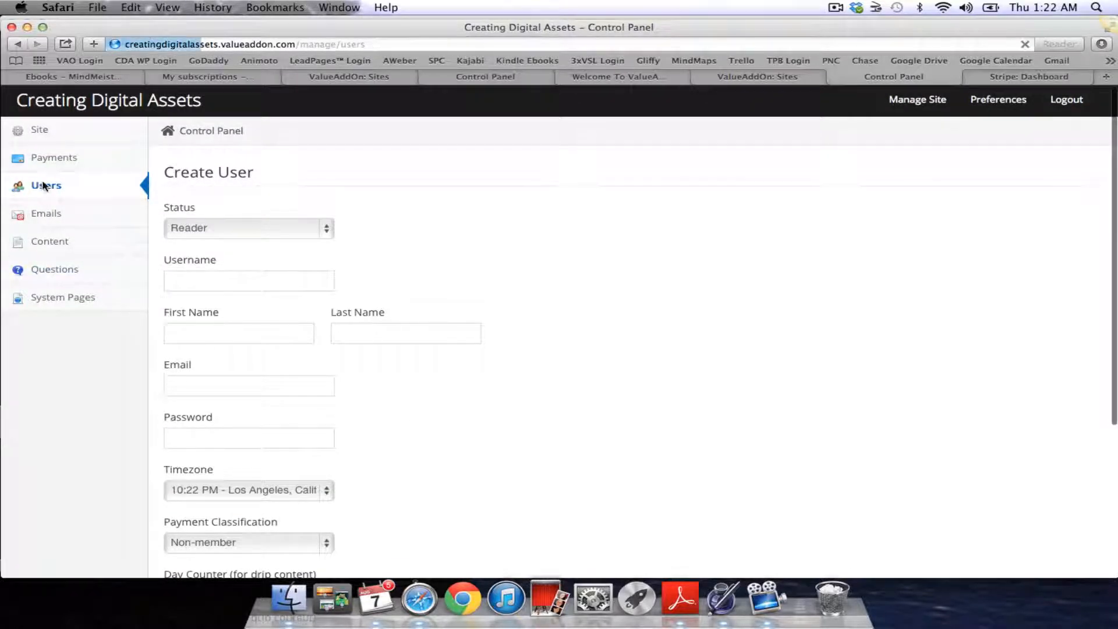
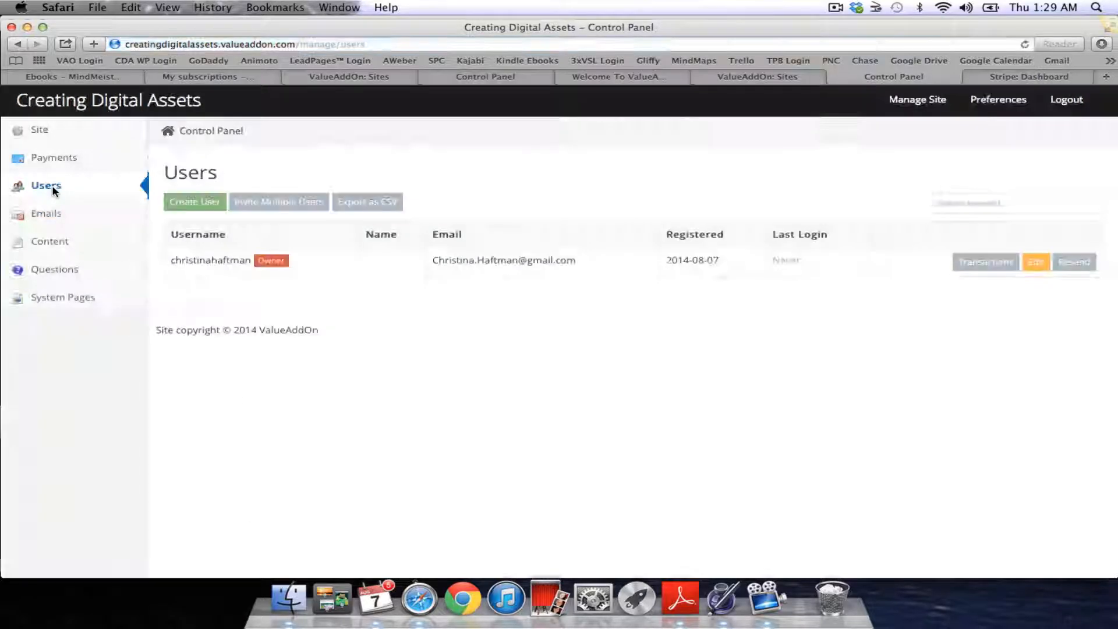
# Open the Emails integration page and look over the 'Choose your system' list without selecting
pyautogui.click(53, 219)
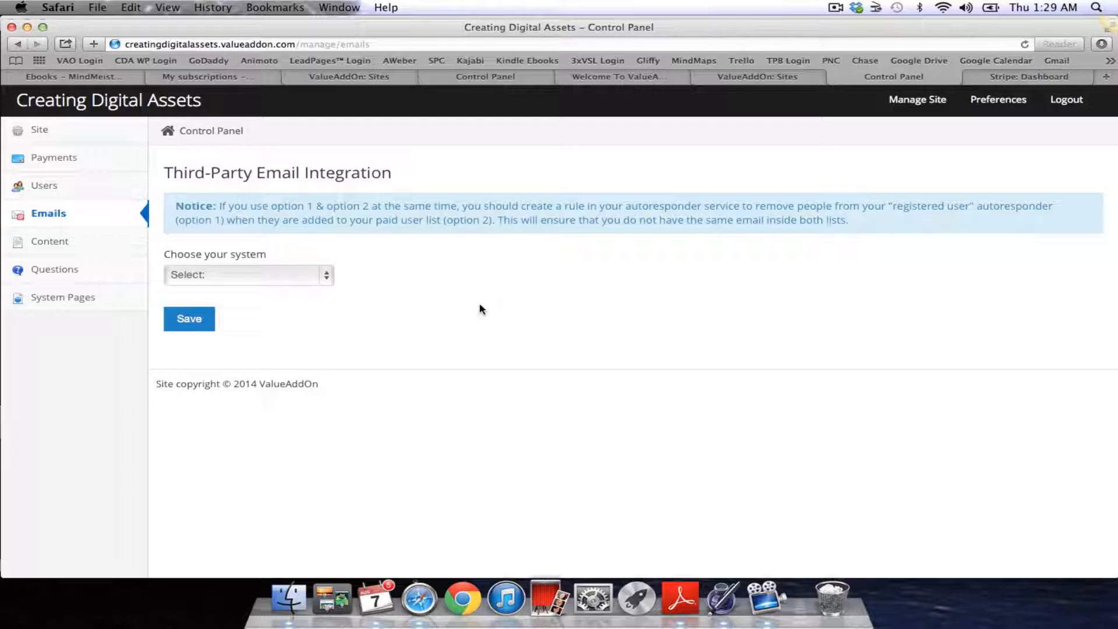
pyautogui.click(327, 278)
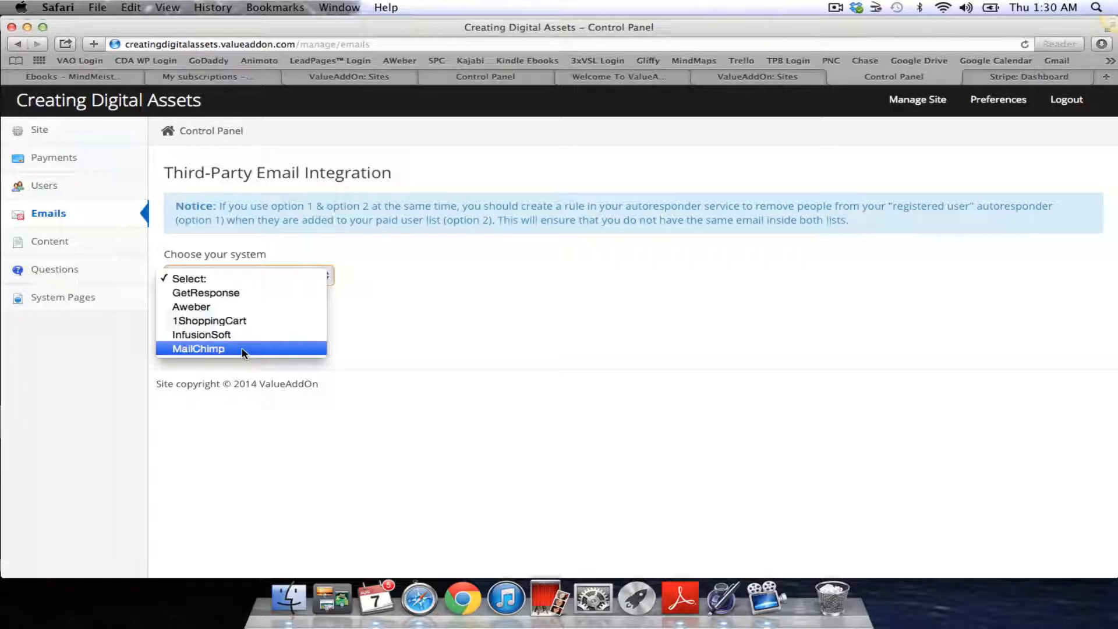
pyautogui.click(1111, 83)
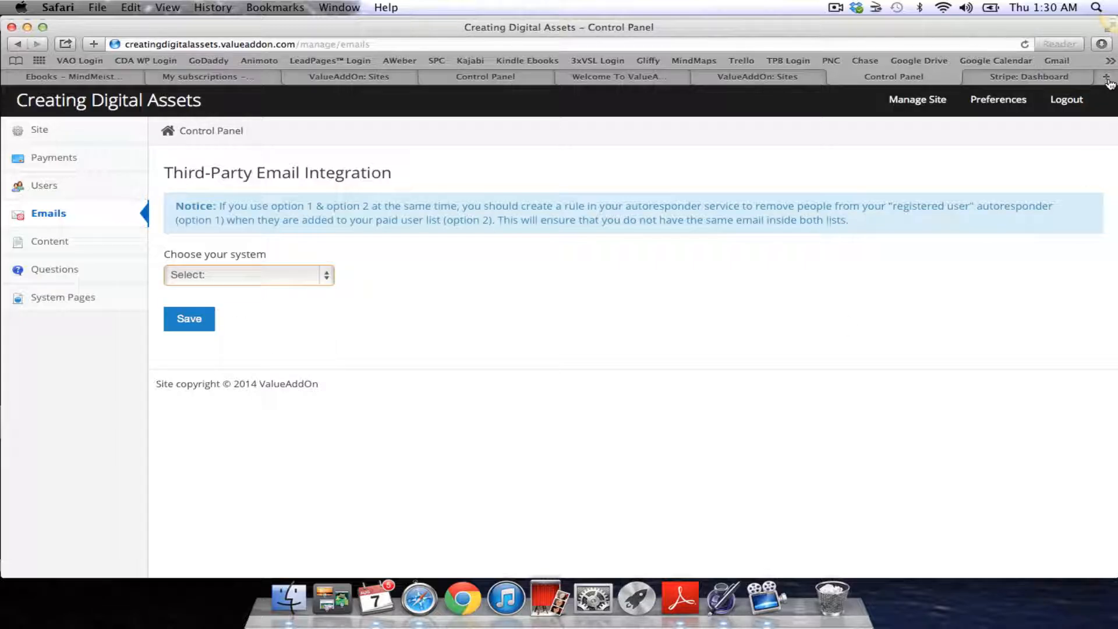
pyautogui.click(1108, 80)
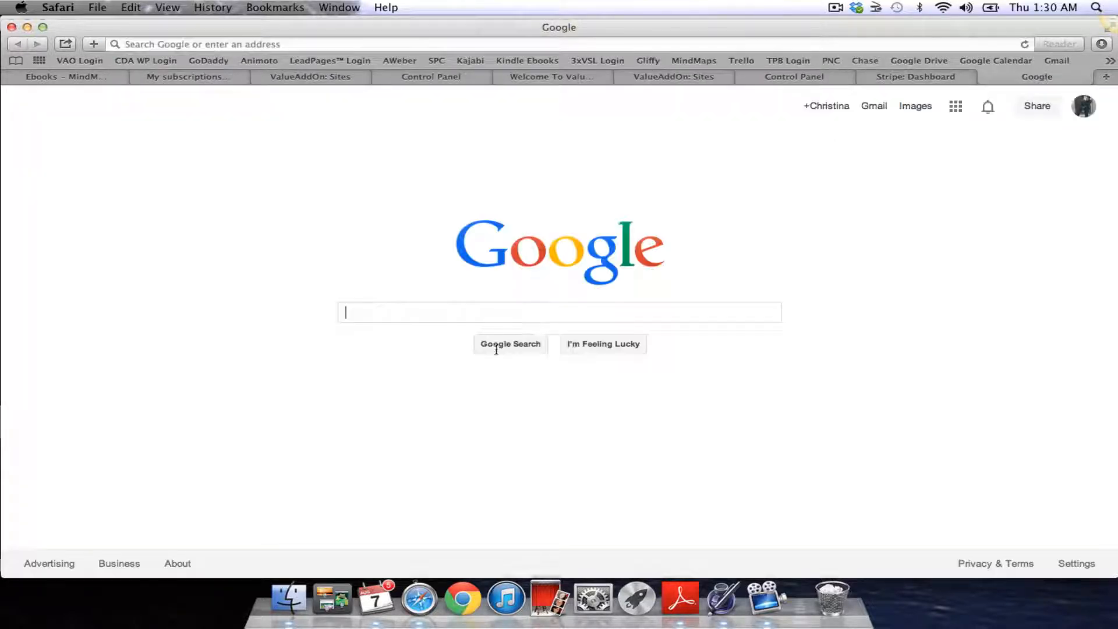
# Search Google for 'mailchimp' and open the 'MailChimp: Send Better Email' homepage
pyautogui.write('mailch')
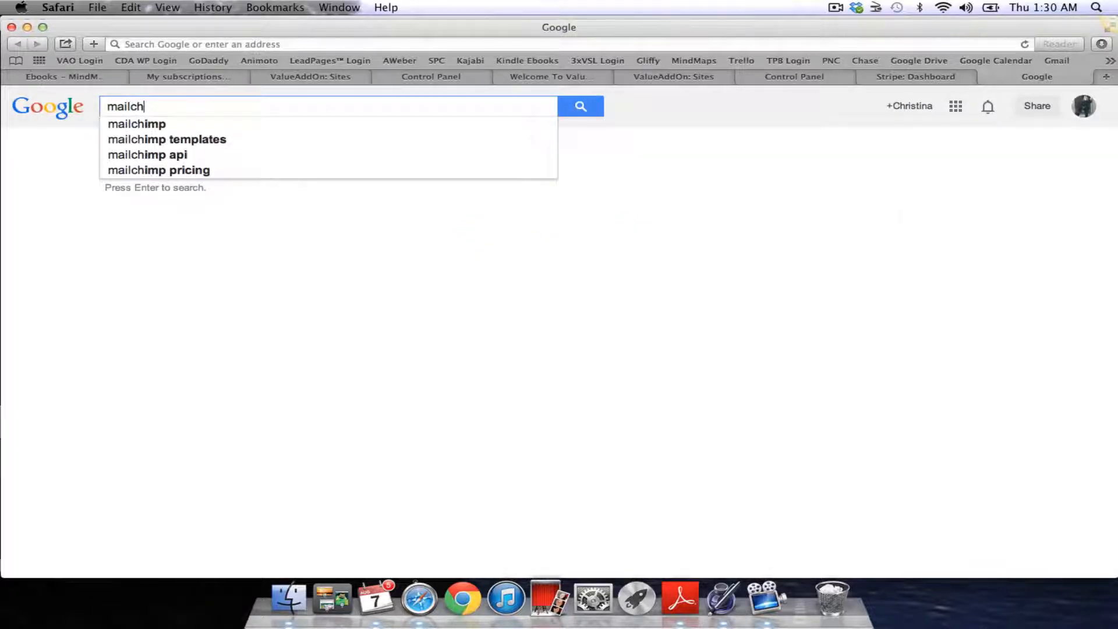
pyautogui.write('imp')
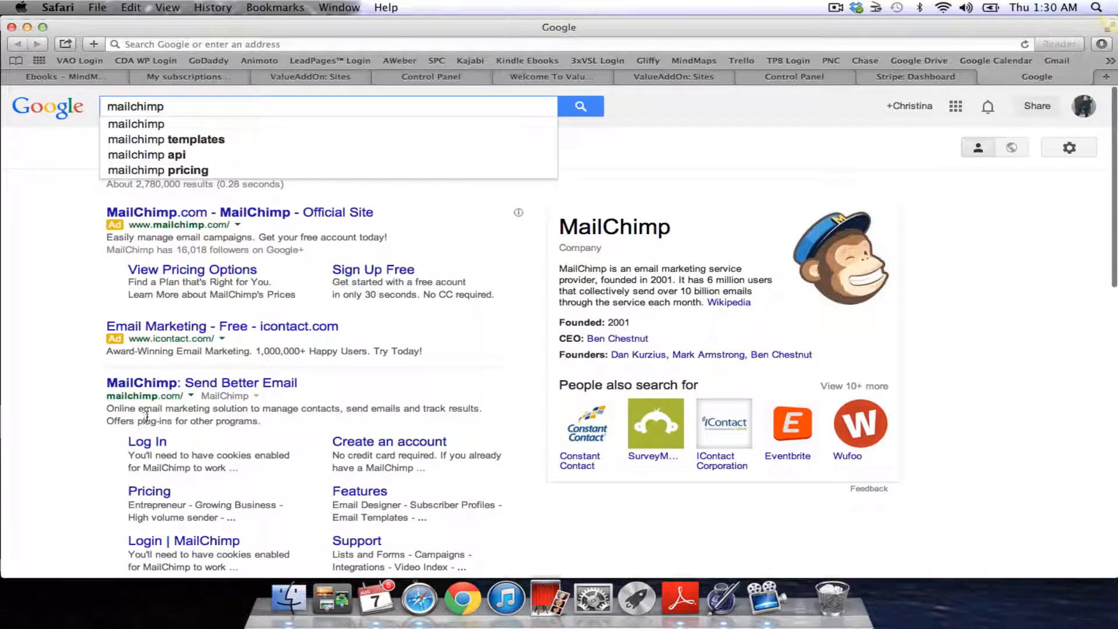
pyautogui.click(153, 389)
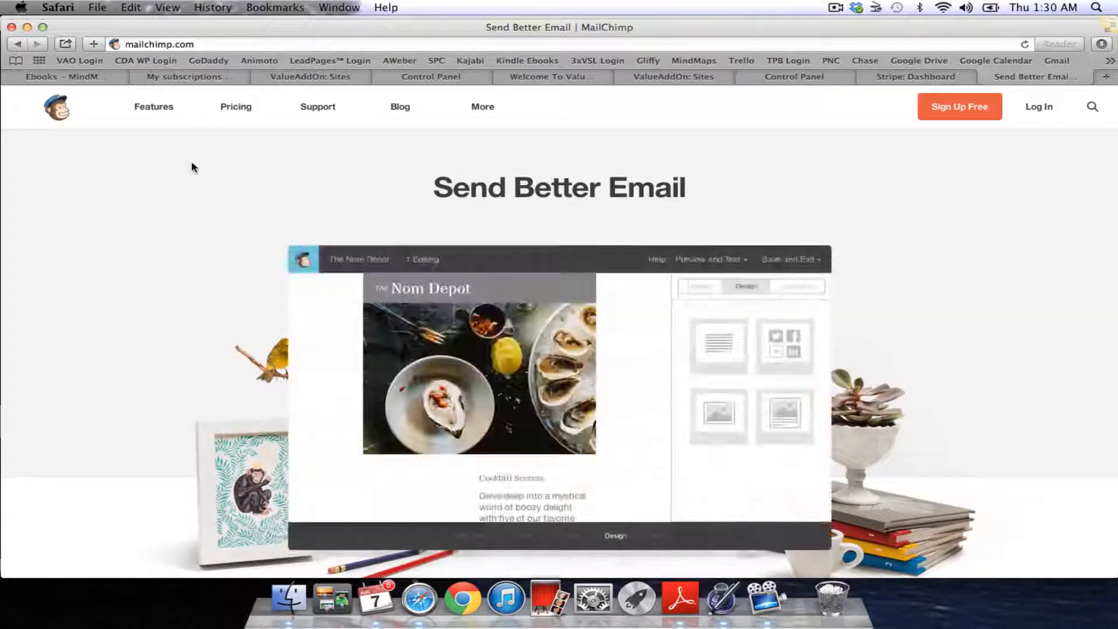
# Browse MailChimp's pricing, read about the free Entrepreneur plan, and start the free sign-up
pyautogui.click(236, 106)
pyautogui.scroll(-5, 350, 373)
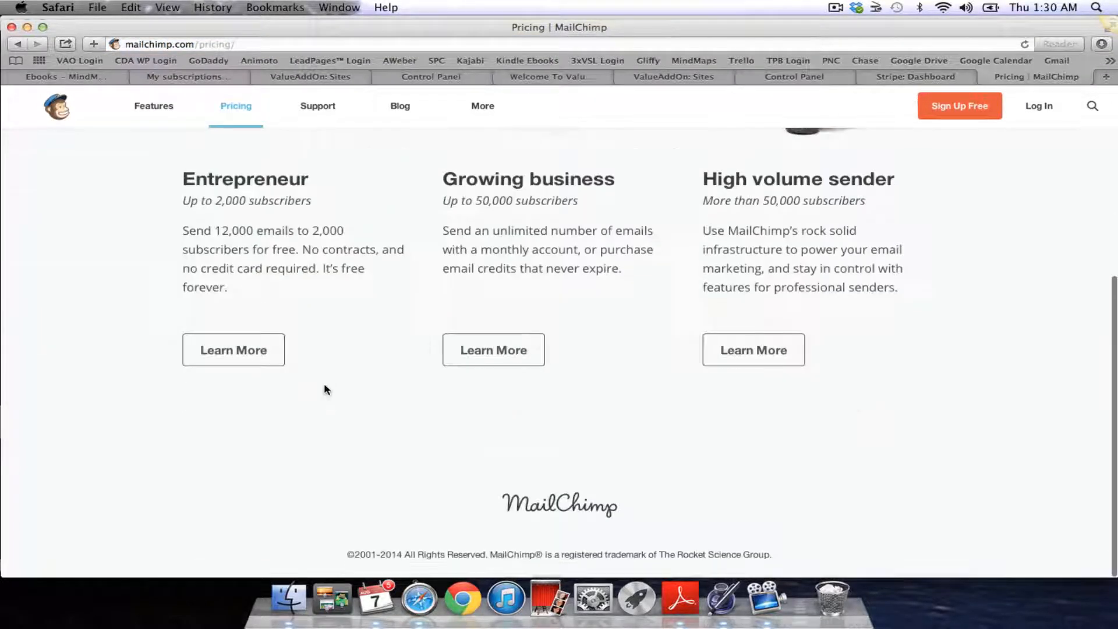
pyautogui.scroll(1, 395, 361)
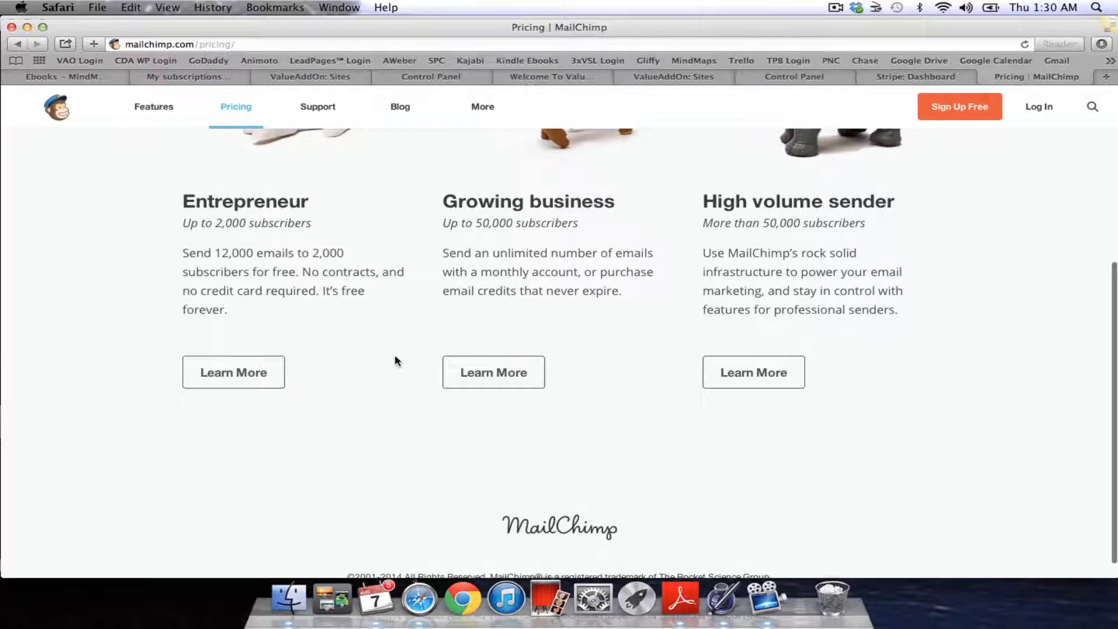
pyautogui.click(251, 371)
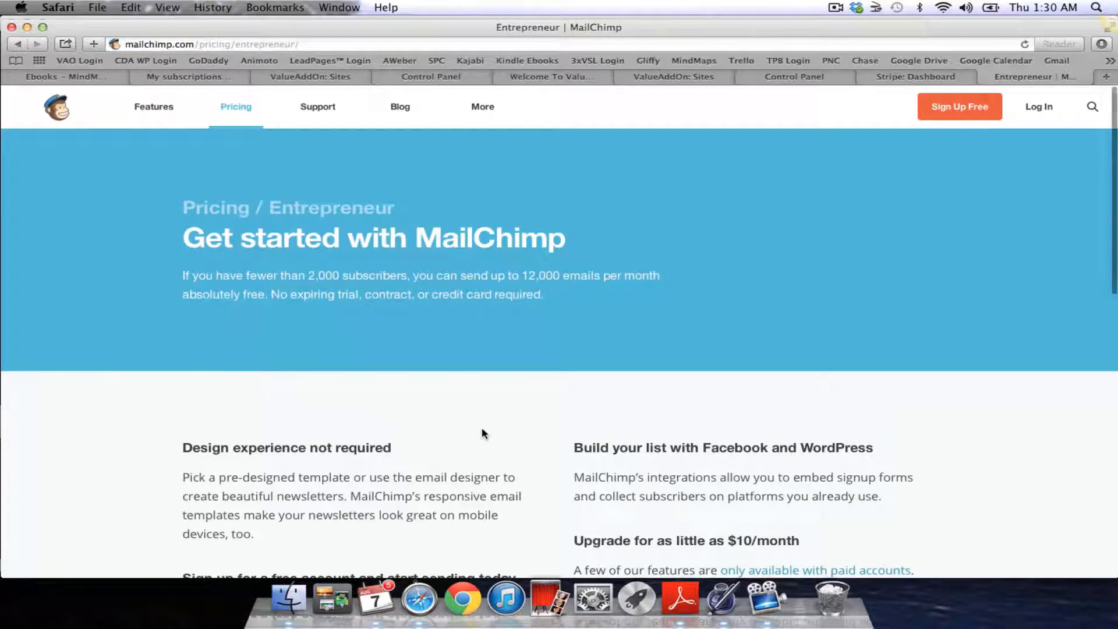
pyautogui.scroll(-3, 483, 434)
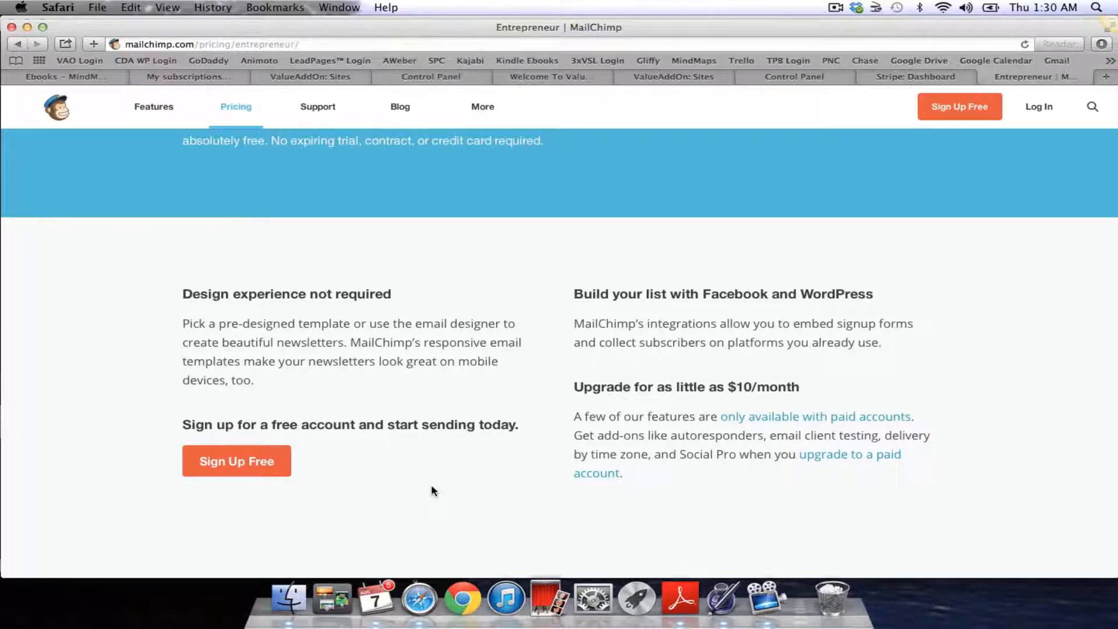
pyautogui.scroll(-2, 431, 486)
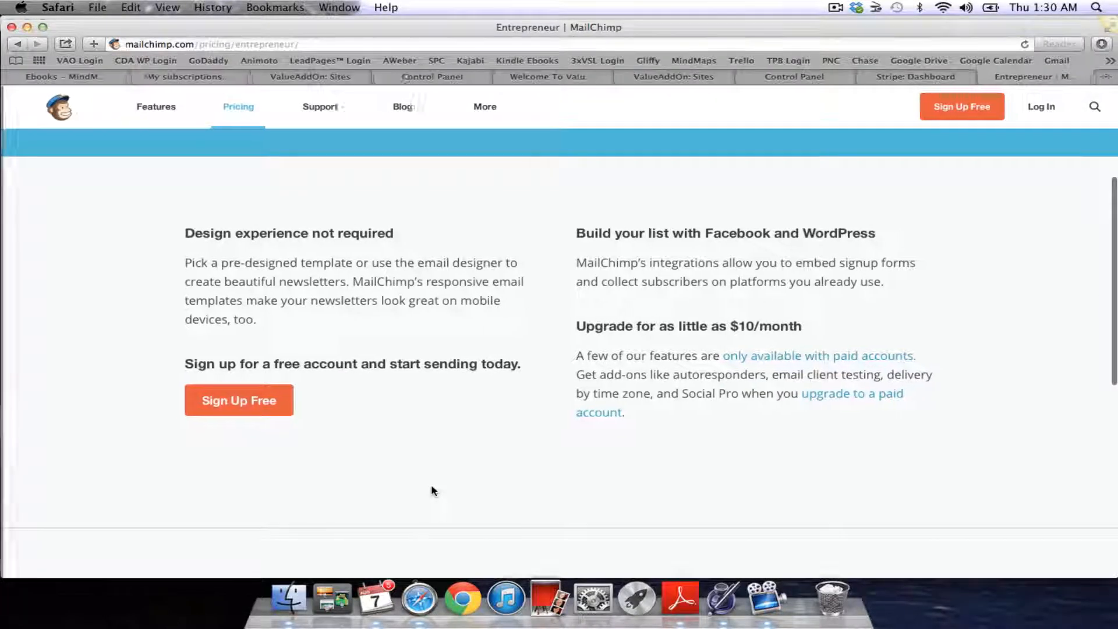
pyautogui.click(239, 407)
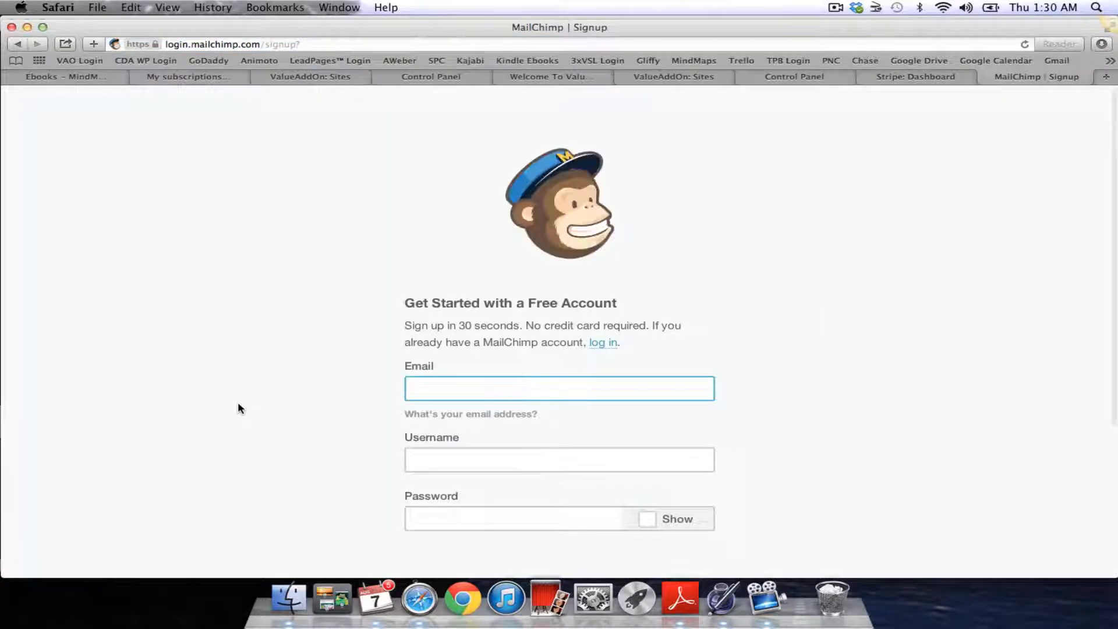
# Go back to the Entrepreneur plan page, highlight the free sending limits paragraph, and close the tab
pyautogui.scroll(-5, 238, 402)
pyautogui.scroll(5, 238, 404)
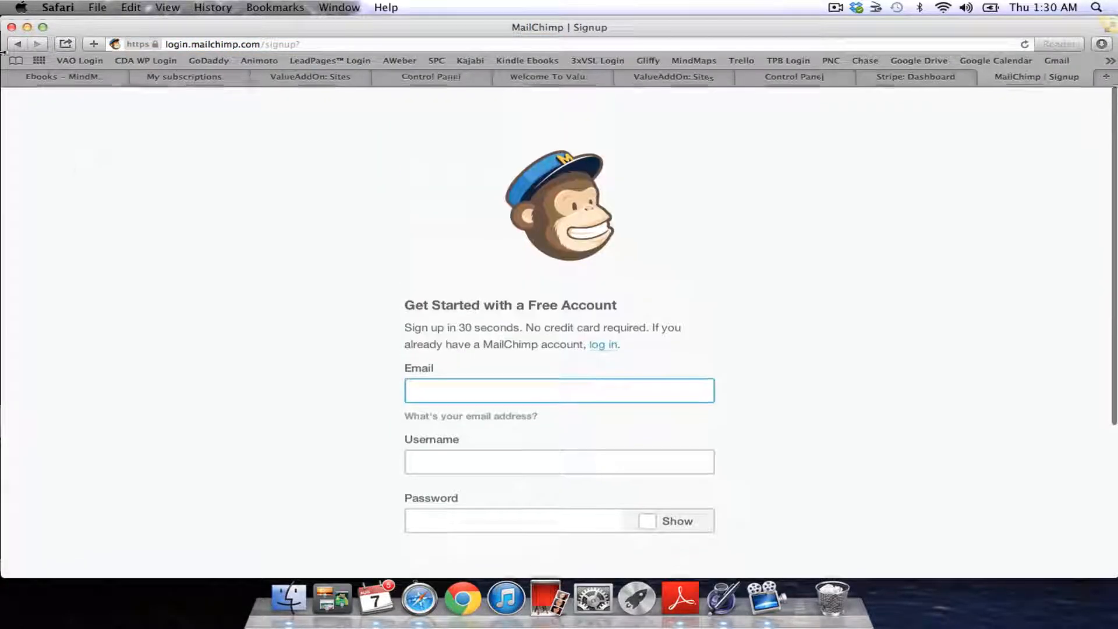
pyautogui.click(15, 45)
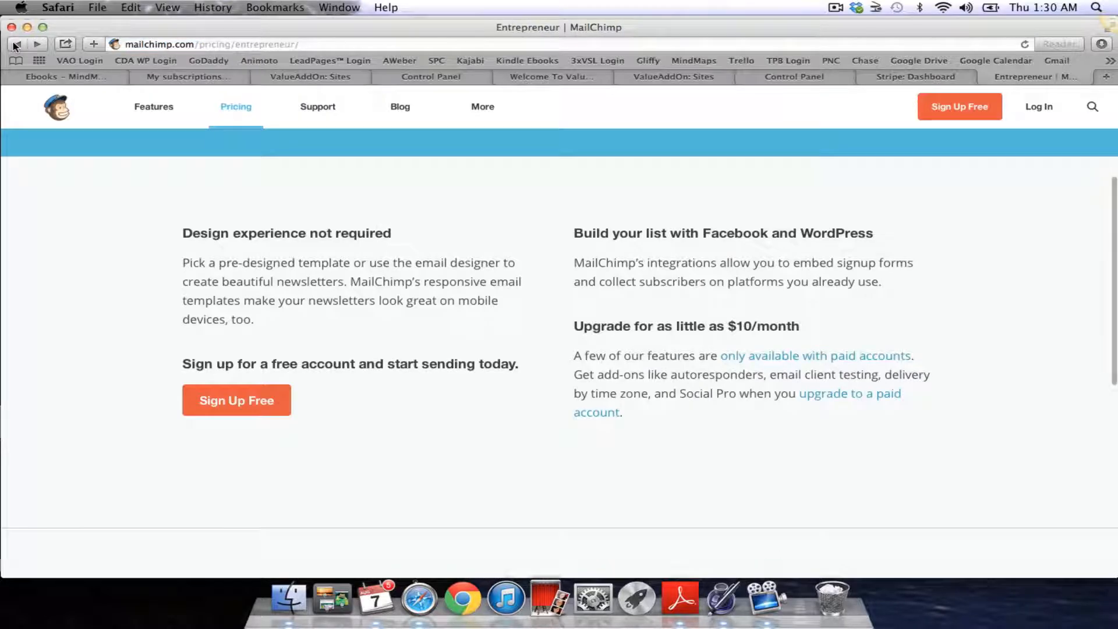
pyautogui.scroll(2, 221, 296)
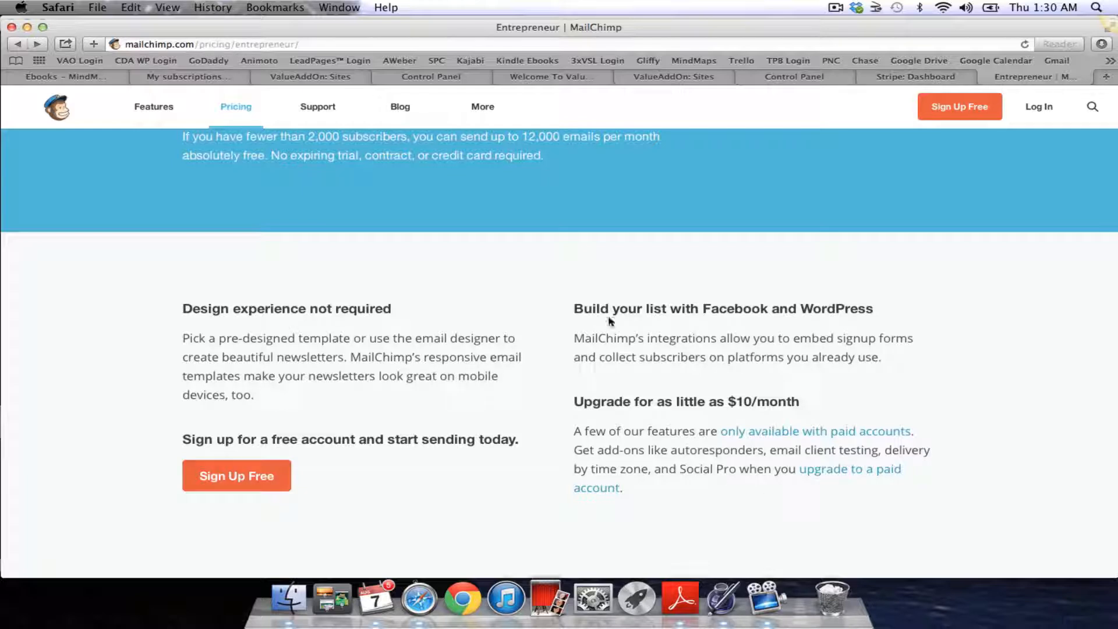
pyautogui.scroll(3, 413, 230)
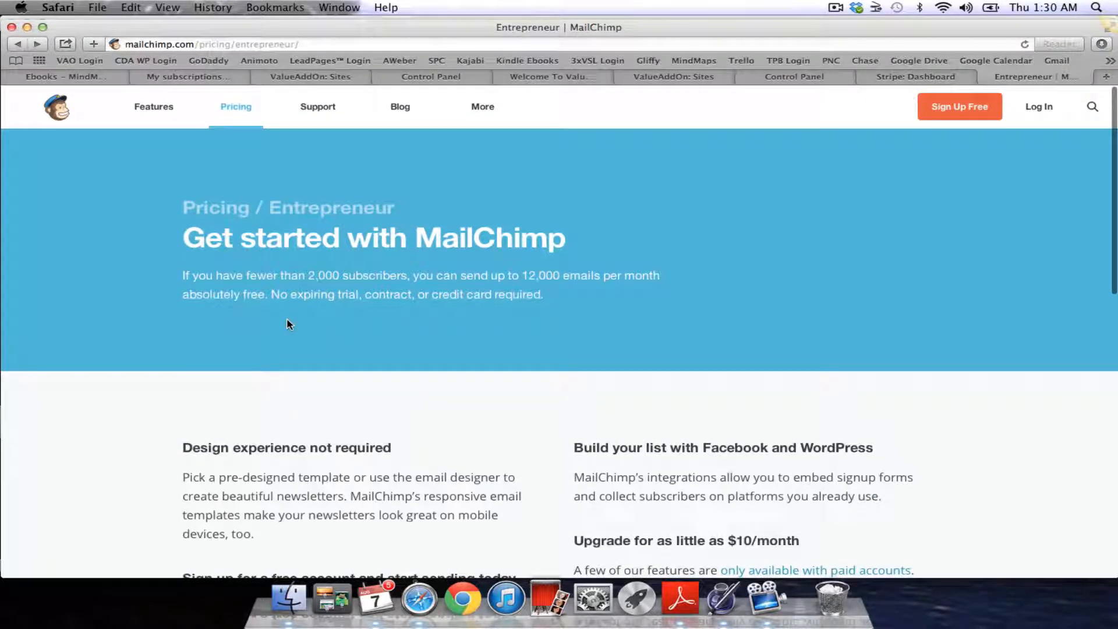
pyautogui.moveTo(177, 271); pyautogui.dragTo(483, 306)
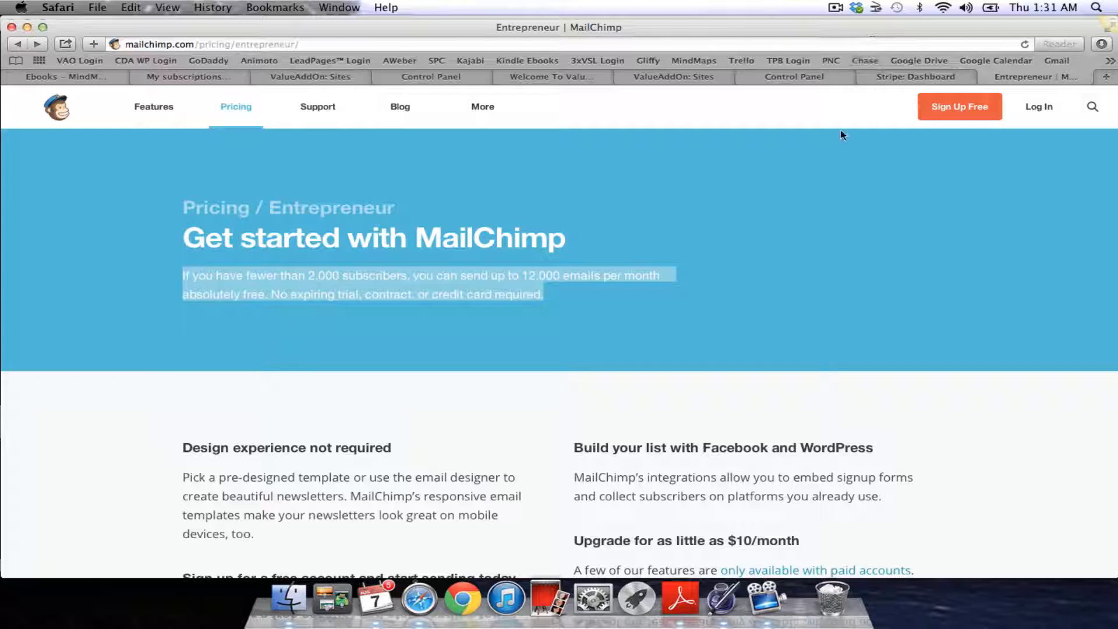
pyautogui.click(988, 77)
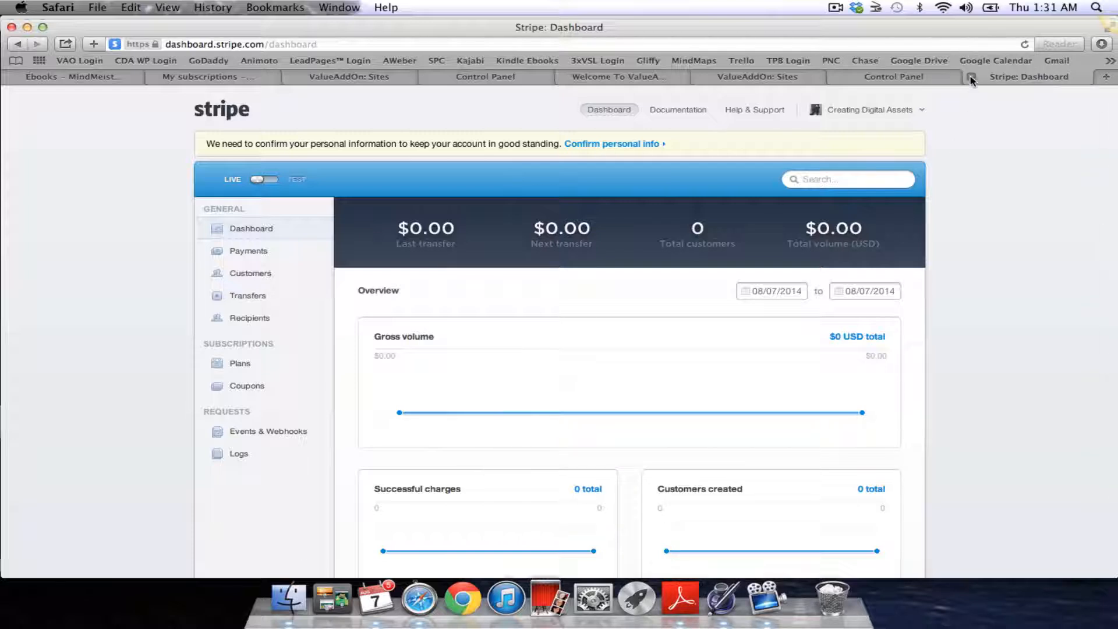
# Return to ValueAddOn and pick MailChimp as the email system, revealing its API Key field
pyautogui.click(972, 77)
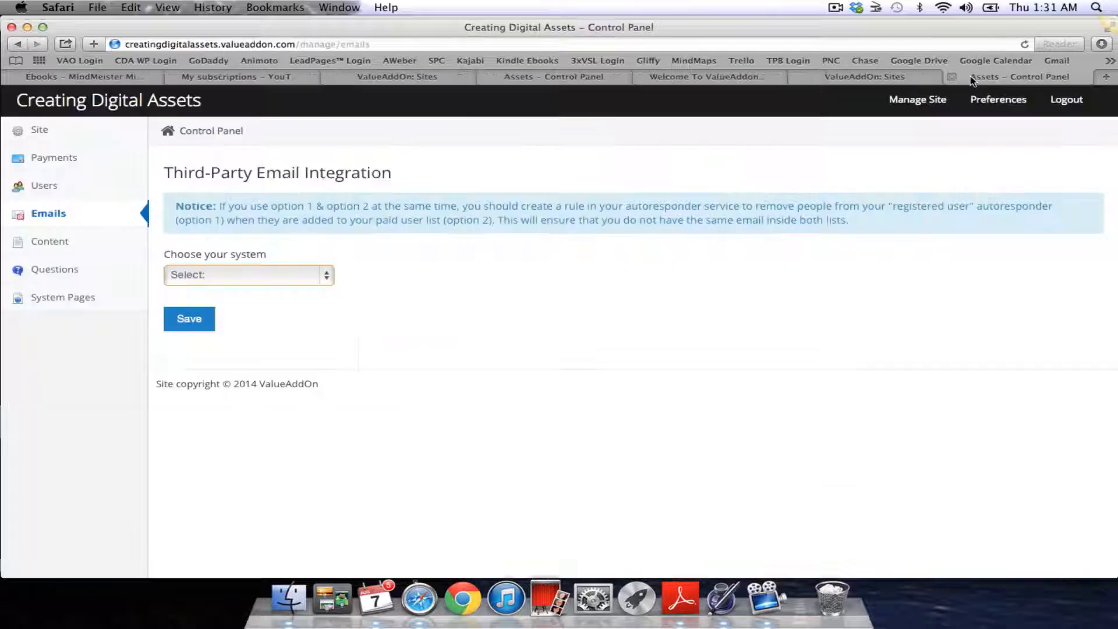
pyautogui.click(328, 279)
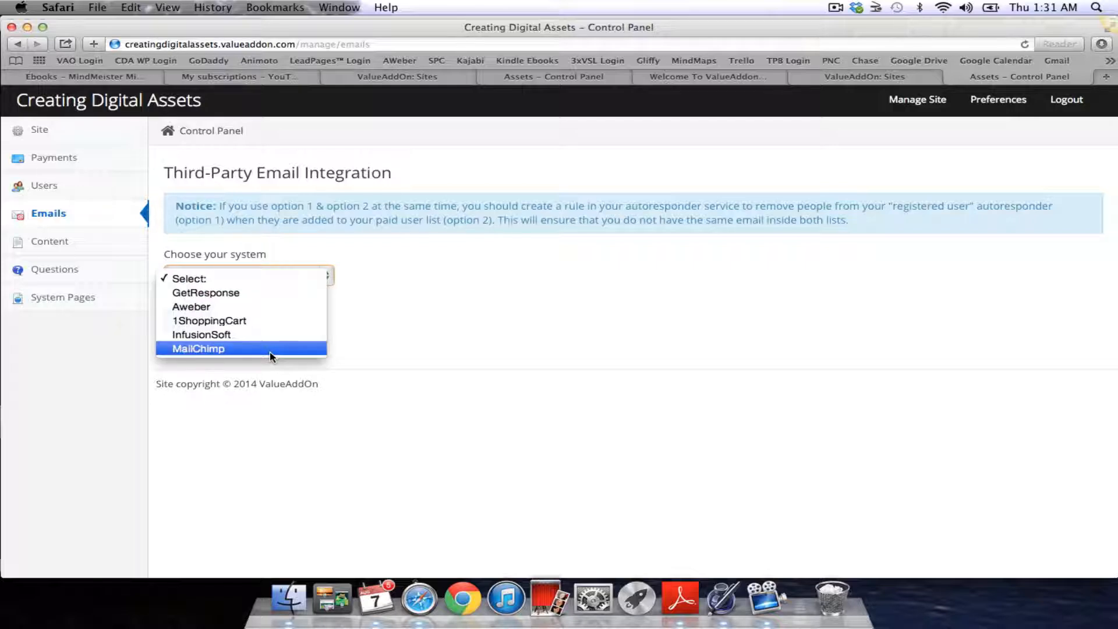
pyautogui.click(272, 349)
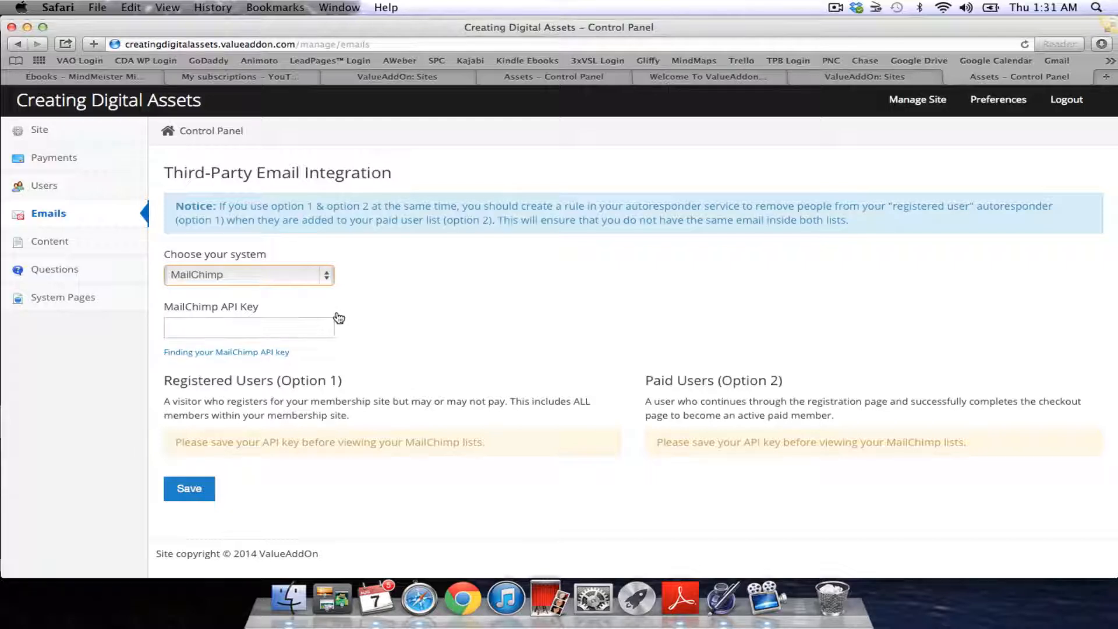
pyautogui.click(329, 279)
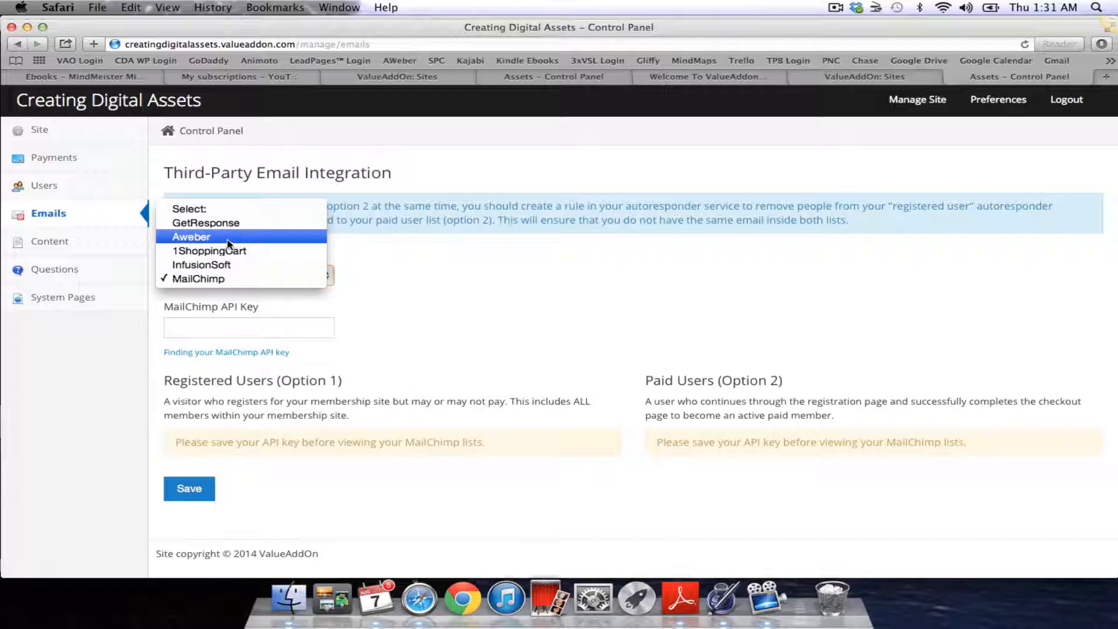
pyautogui.click(425, 326)
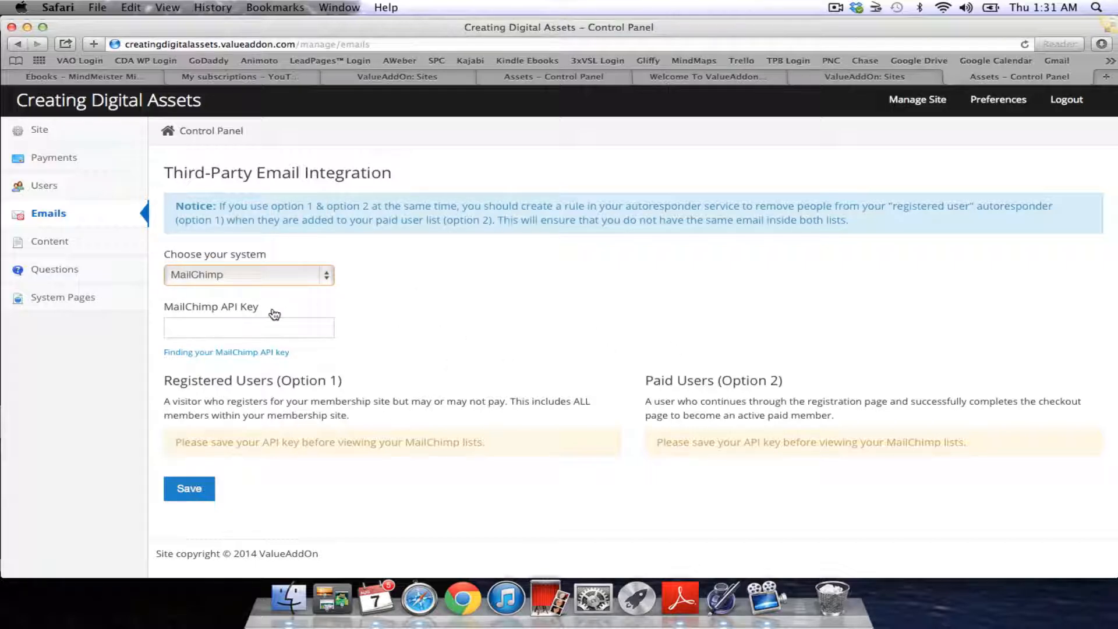
pyautogui.click(182, 324)
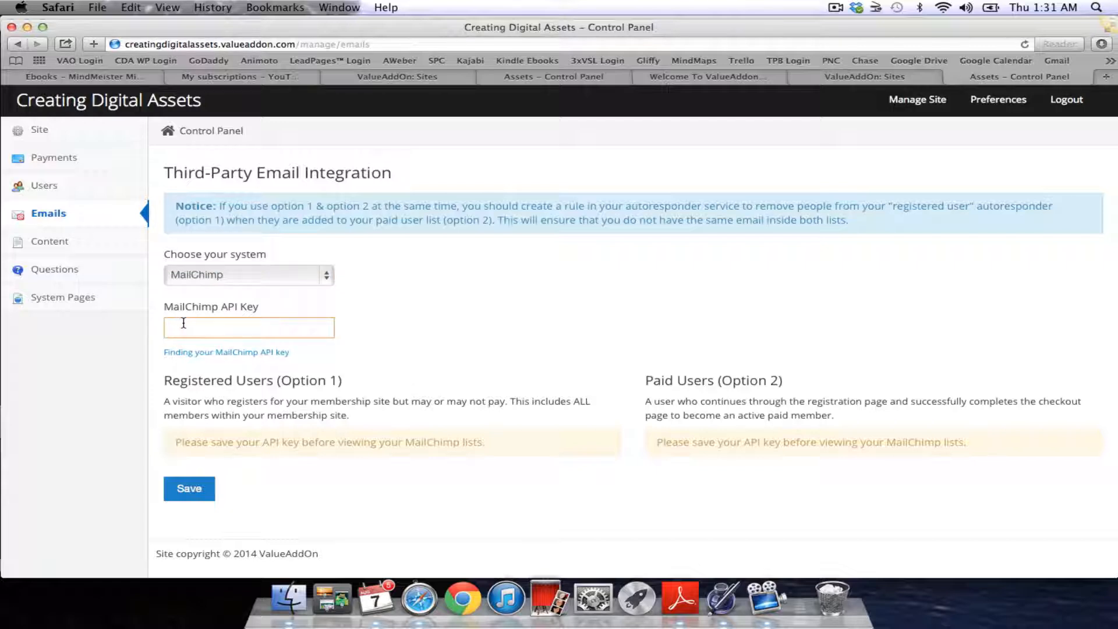
pyautogui.scroll(-1, 391, 340)
pyautogui.click(324, 280)
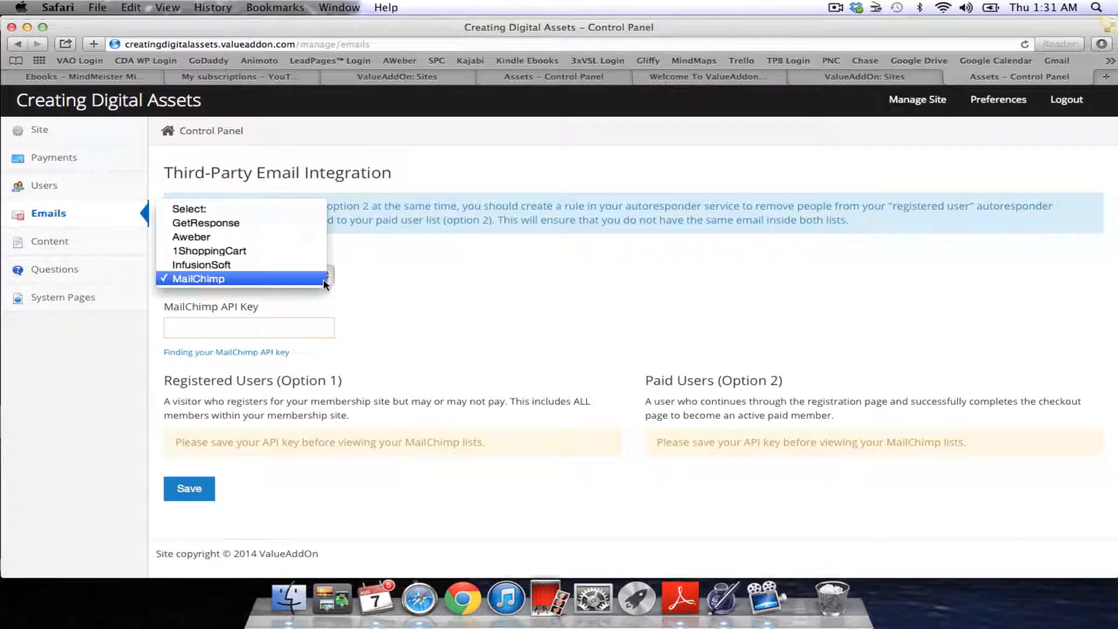
# Switch the email system to Aweber and click into its empty Authorization Code box
pyautogui.click(292, 237)
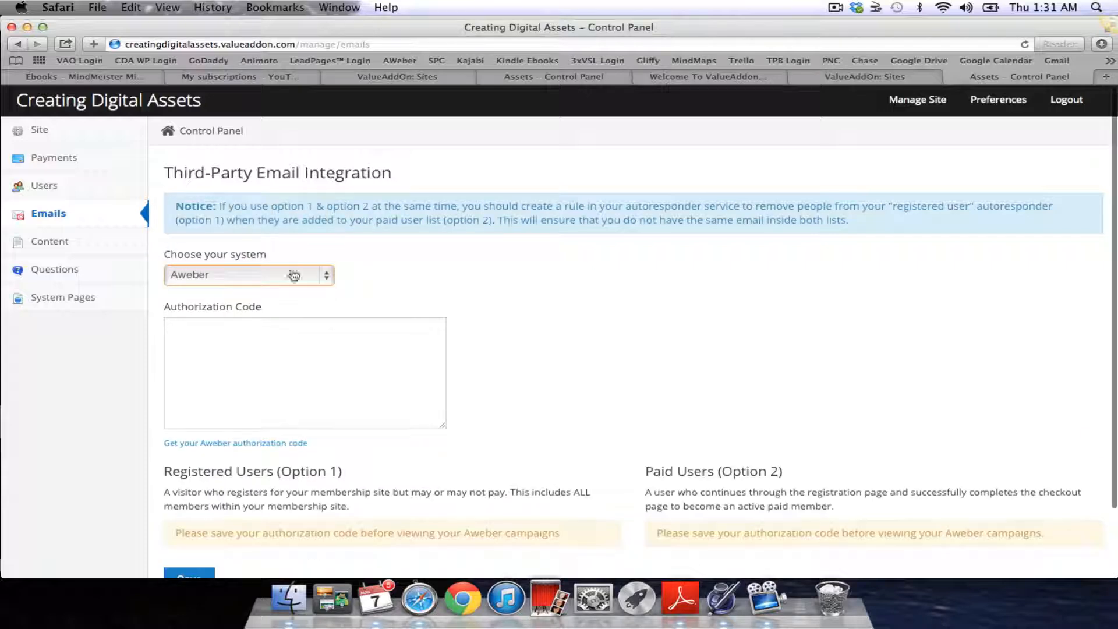
pyautogui.click(177, 334)
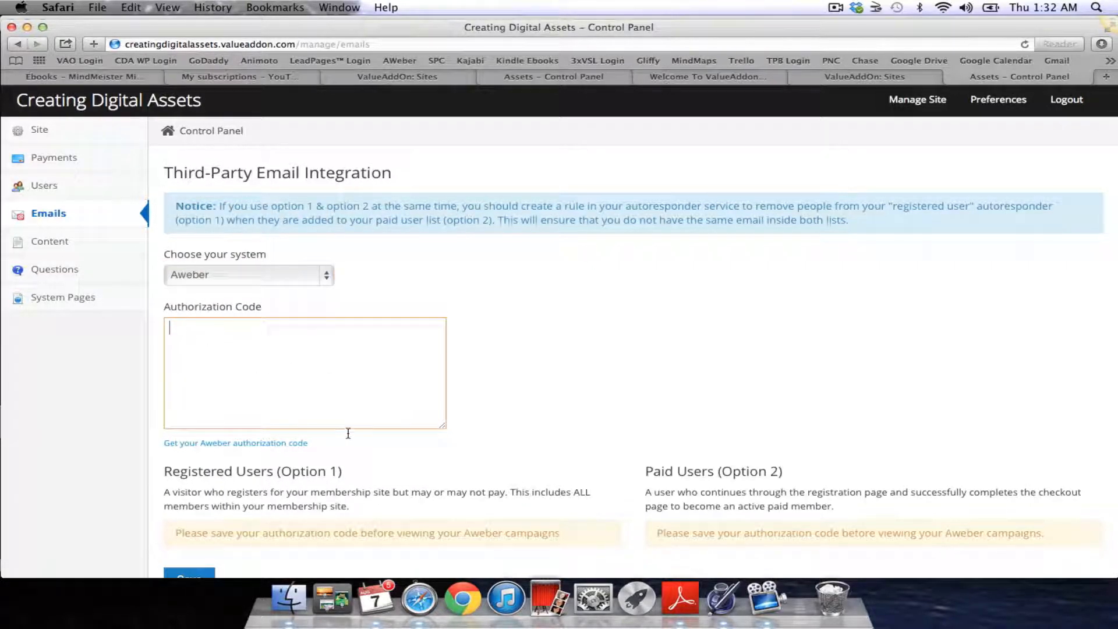
pyautogui.scroll(-3, 373, 359)
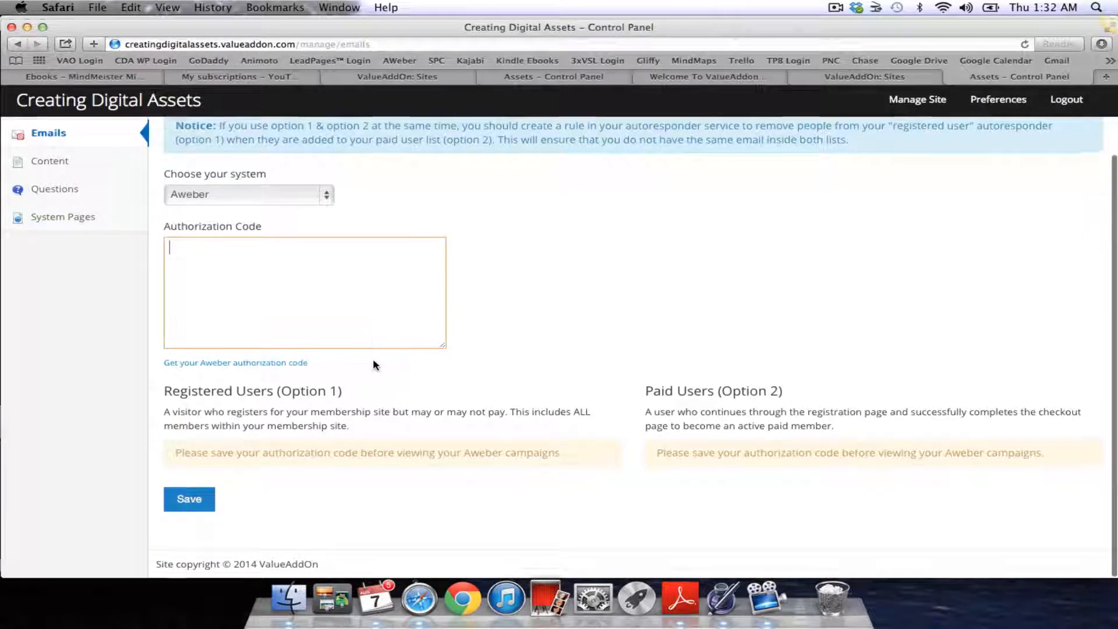
pyautogui.scroll(3, 373, 360)
# Select InfusionSoft as the email system and click its Encrypted API Key field, keeping InfusionSoft chosen
pyautogui.click(330, 270)
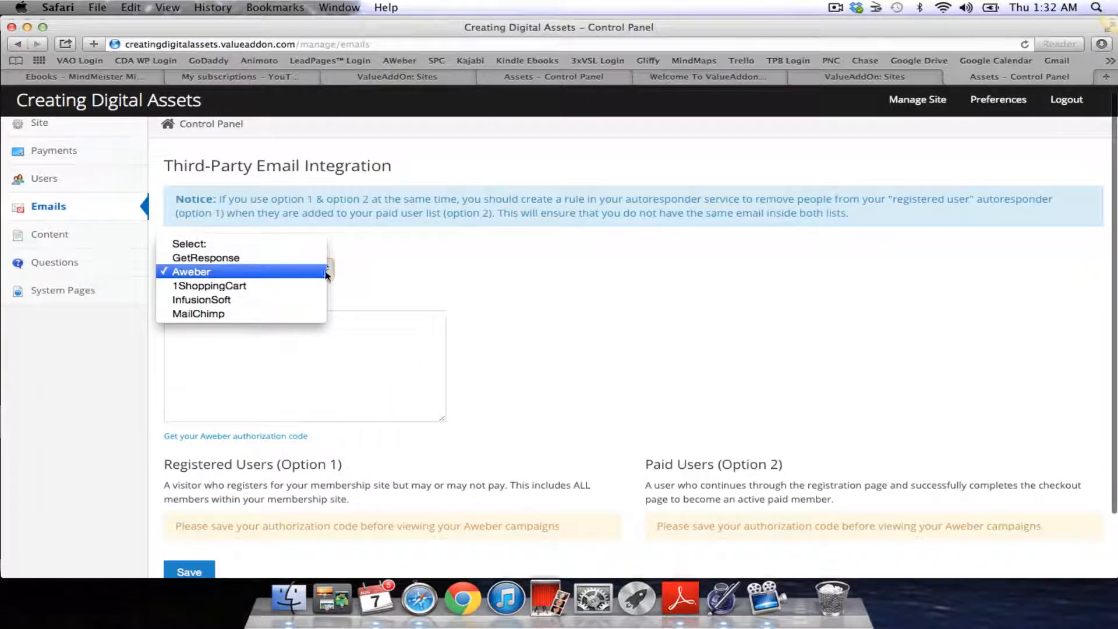
pyautogui.click(310, 301)
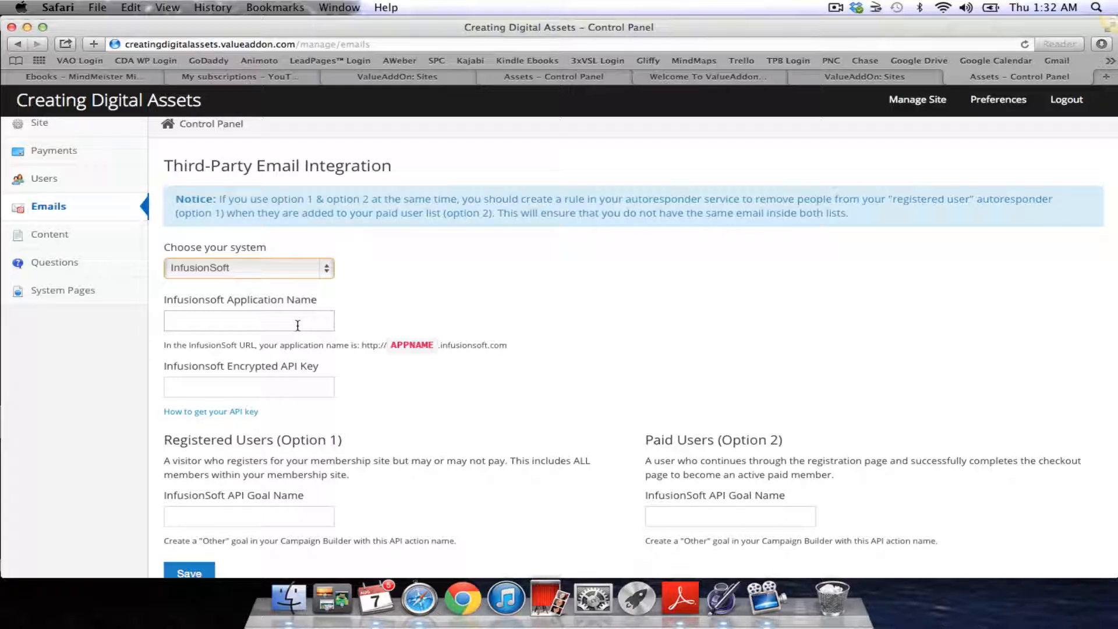
pyautogui.click(214, 385)
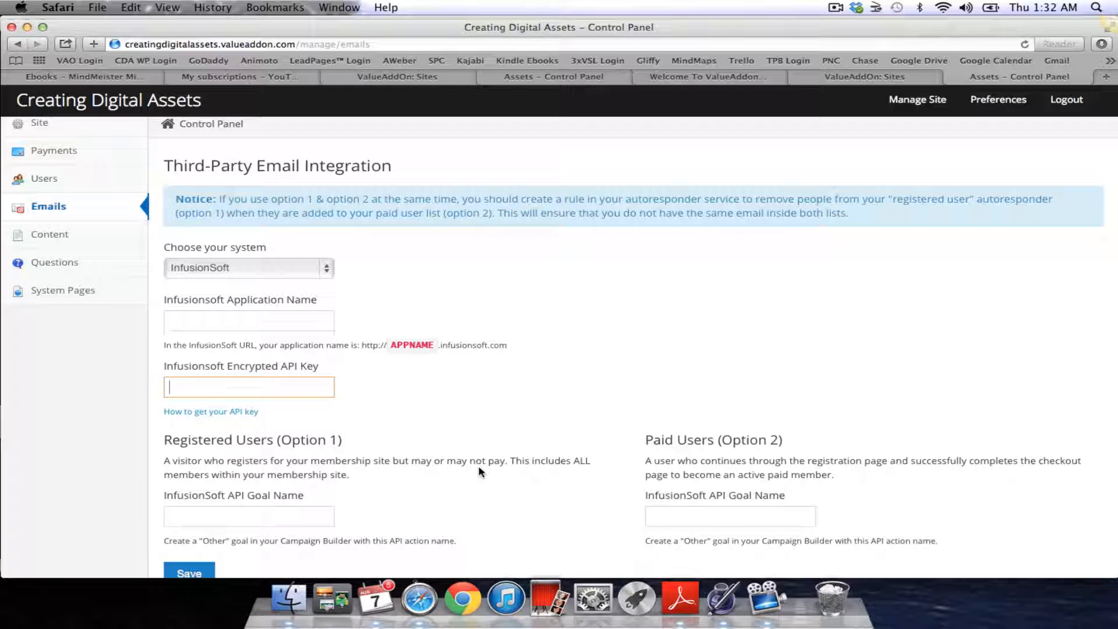
pyautogui.click(328, 268)
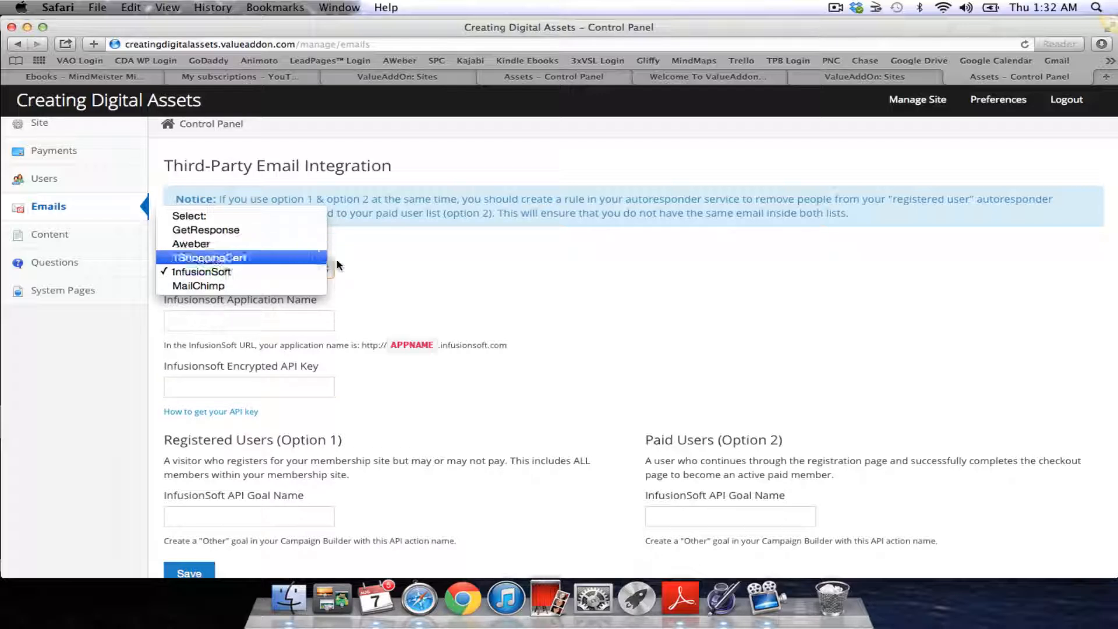
pyautogui.click(441, 290)
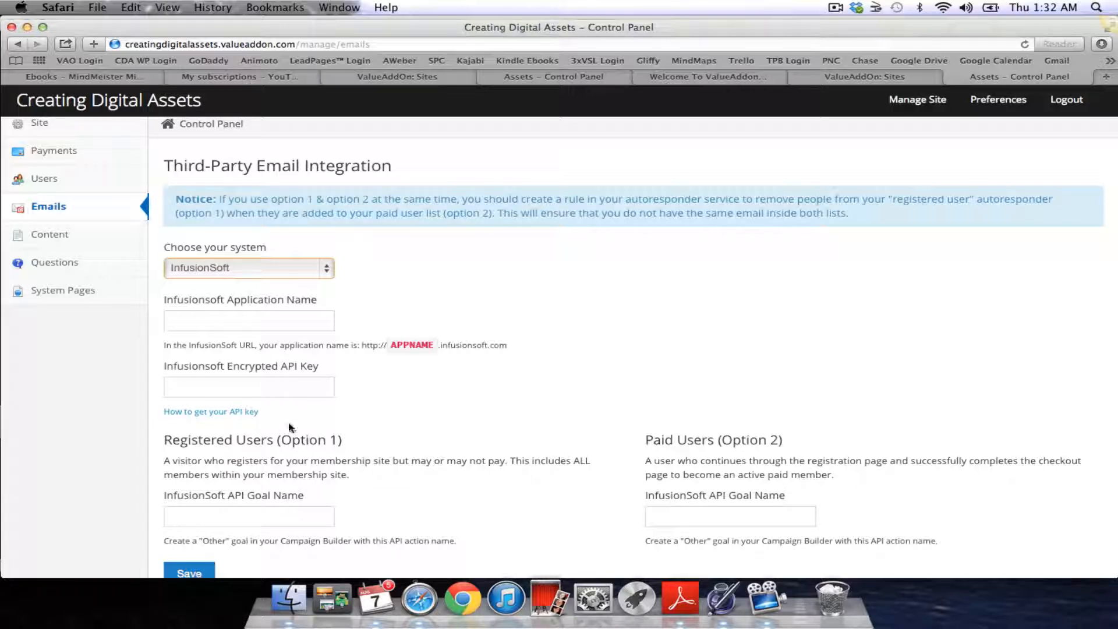
# Leave the unsaved email settings for Content and open the Create New Course form
pyautogui.click(52, 236)
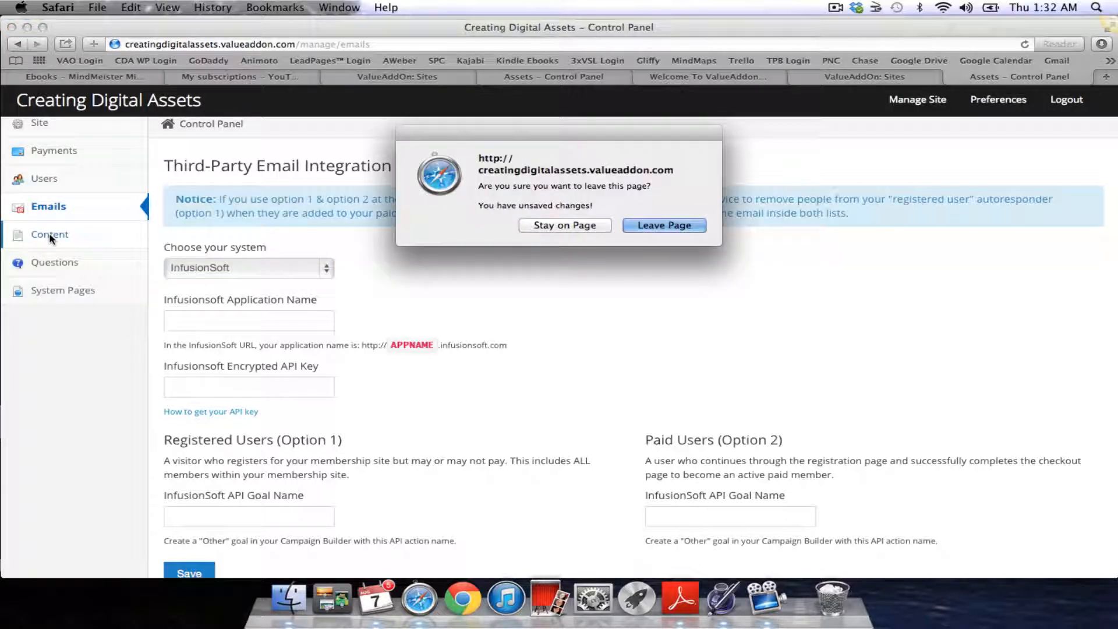
pyautogui.click(660, 227)
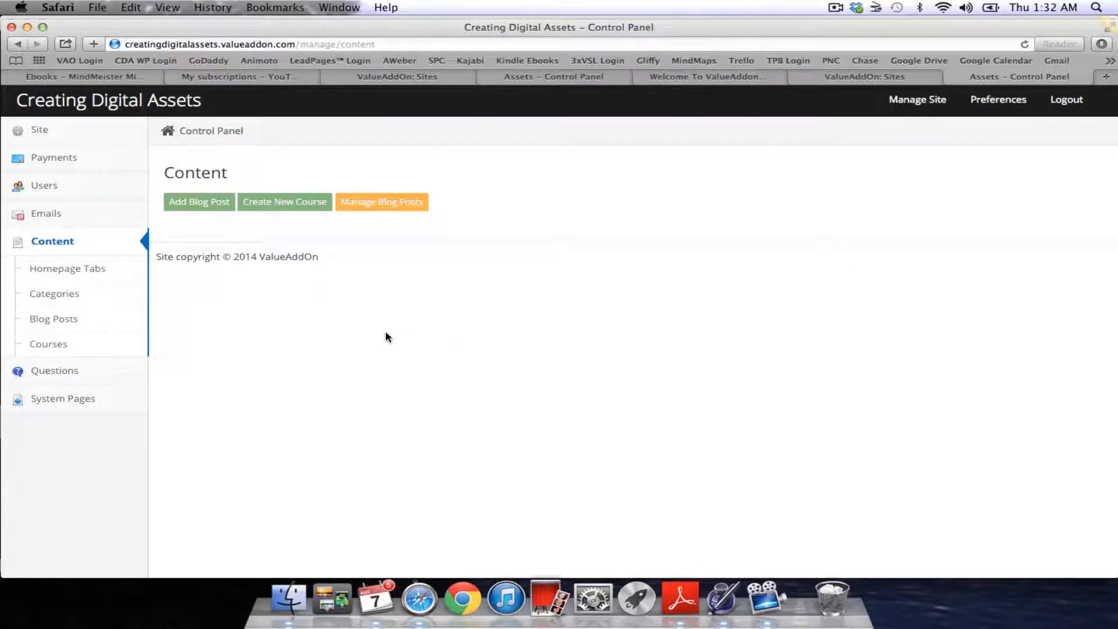
pyautogui.click(291, 209)
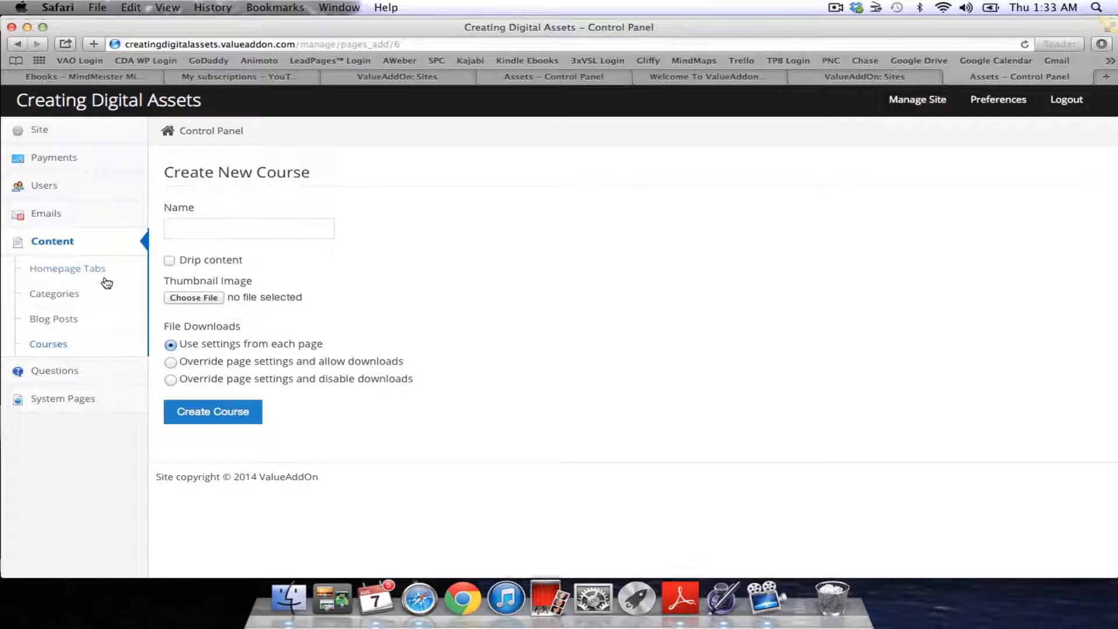
# Open Content > Homepage Tabs to see the Welcome, Content and Featured Posts tabs
pyautogui.click(88, 269)
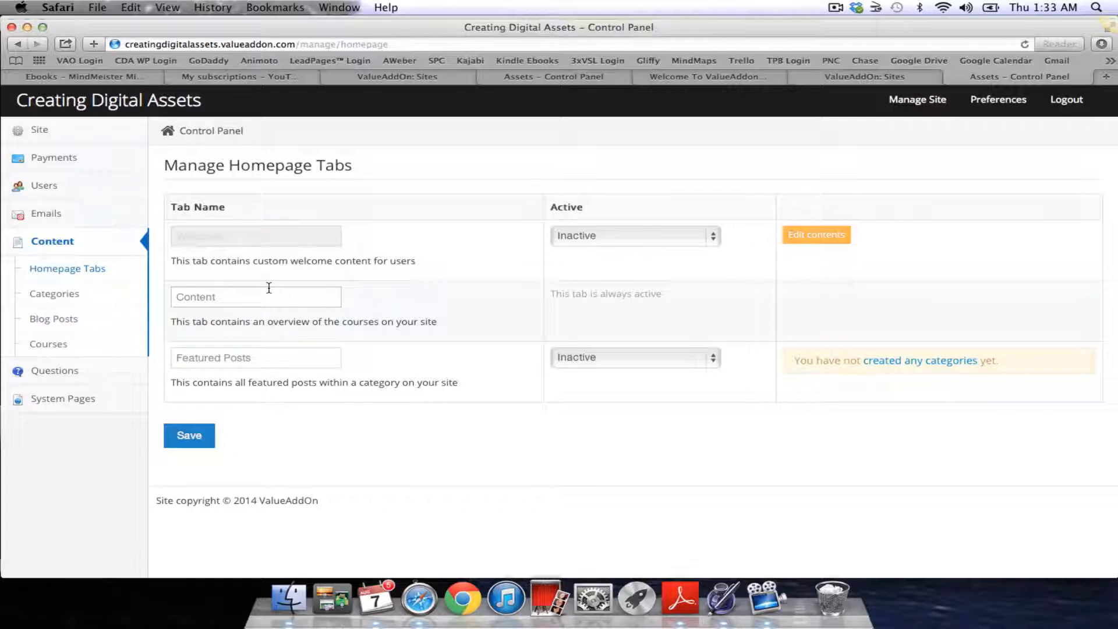
# Open Content > Categories, which shows an empty category list
pyautogui.click(54, 297)
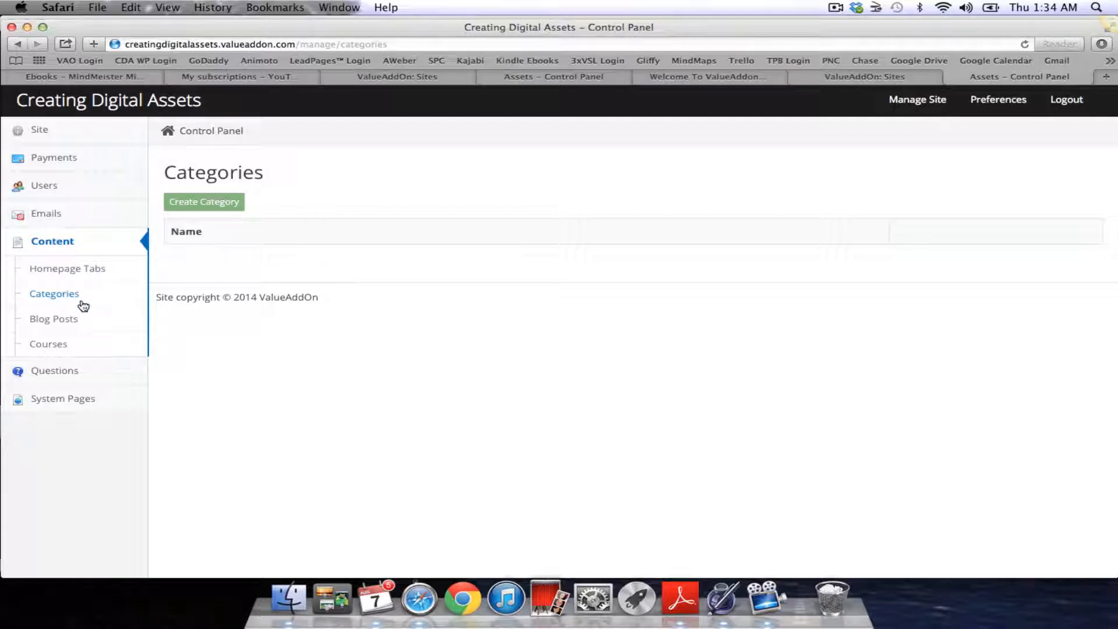
pyautogui.click(62, 321)
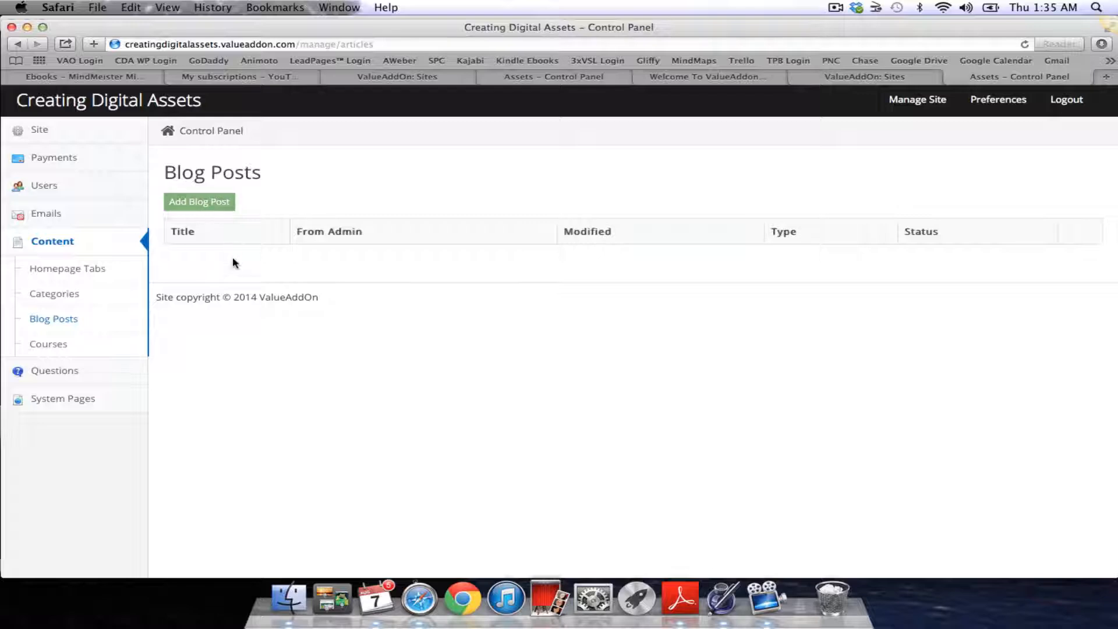
pyautogui.click(215, 202)
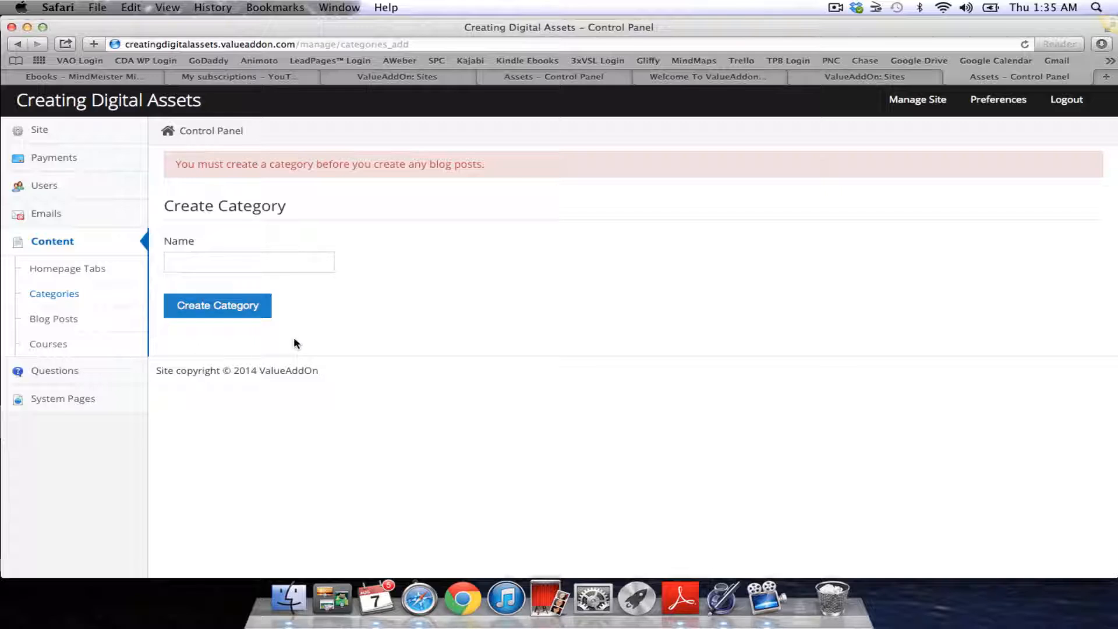
pyautogui.click(61, 324)
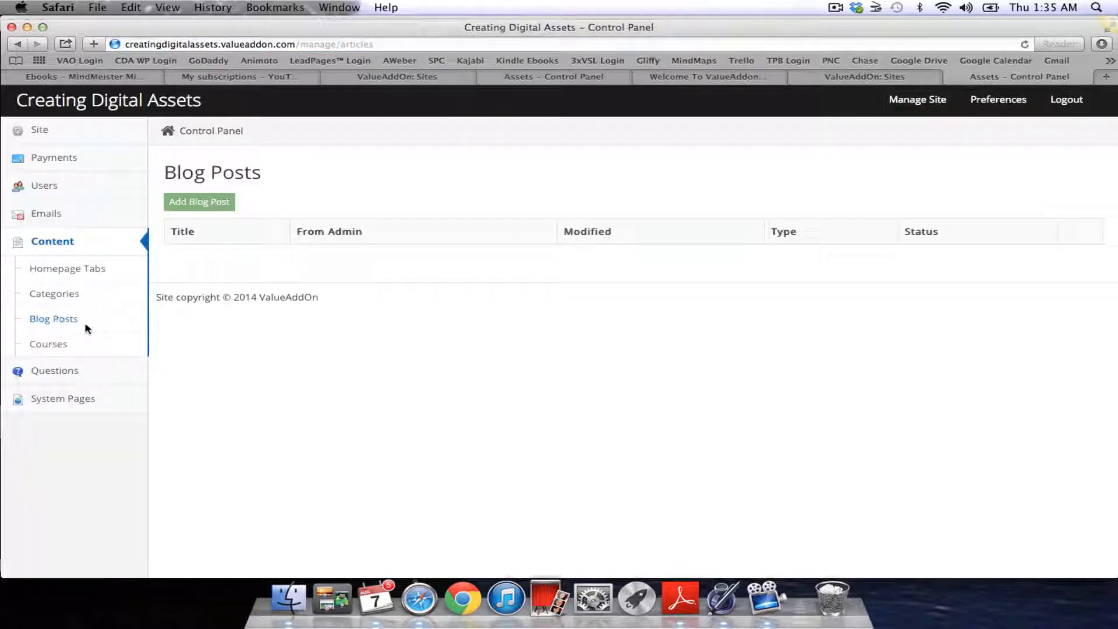
# Open Content > Courses, which has no courses listed yet
pyautogui.click(64, 346)
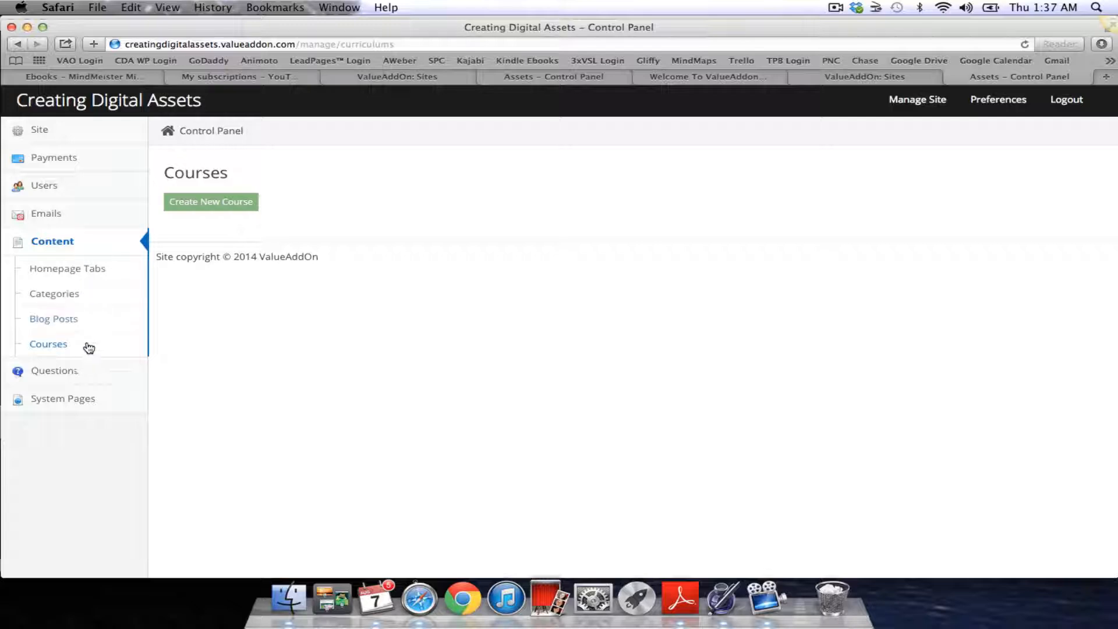
# Look through the Questions section and the site's general settings form
pyautogui.click(57, 372)
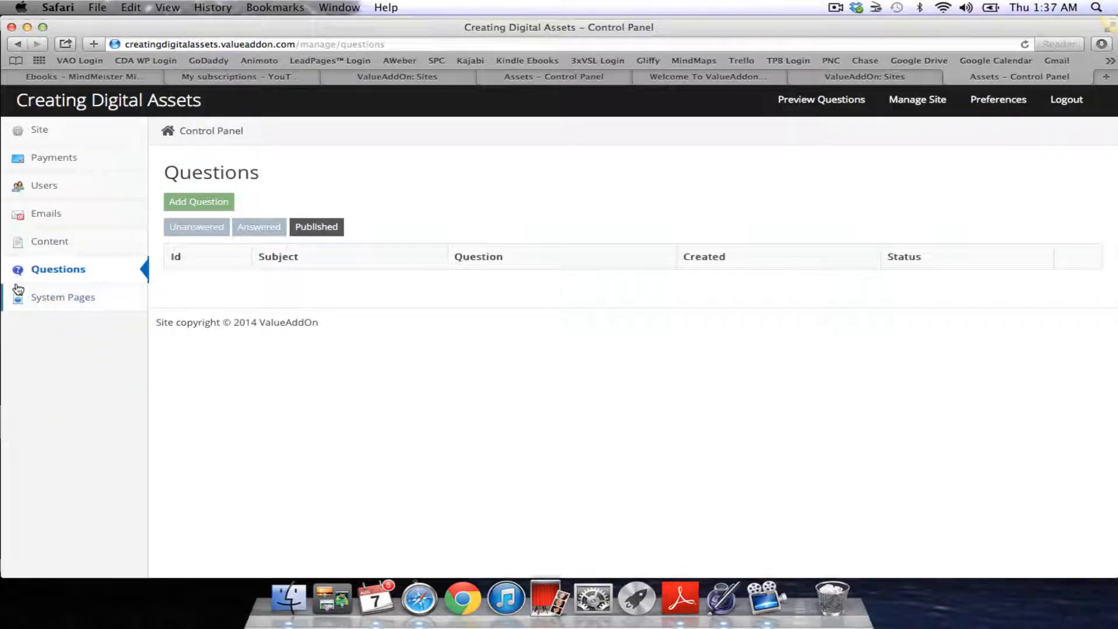
pyautogui.click(41, 130)
pyautogui.click(47, 150)
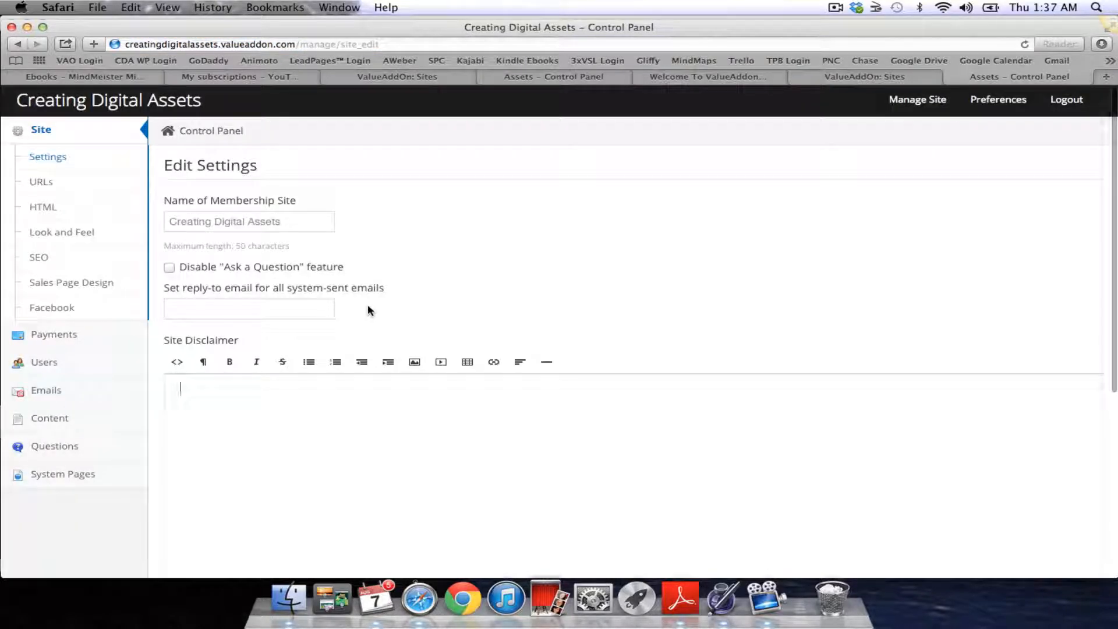
pyautogui.click(55, 157)
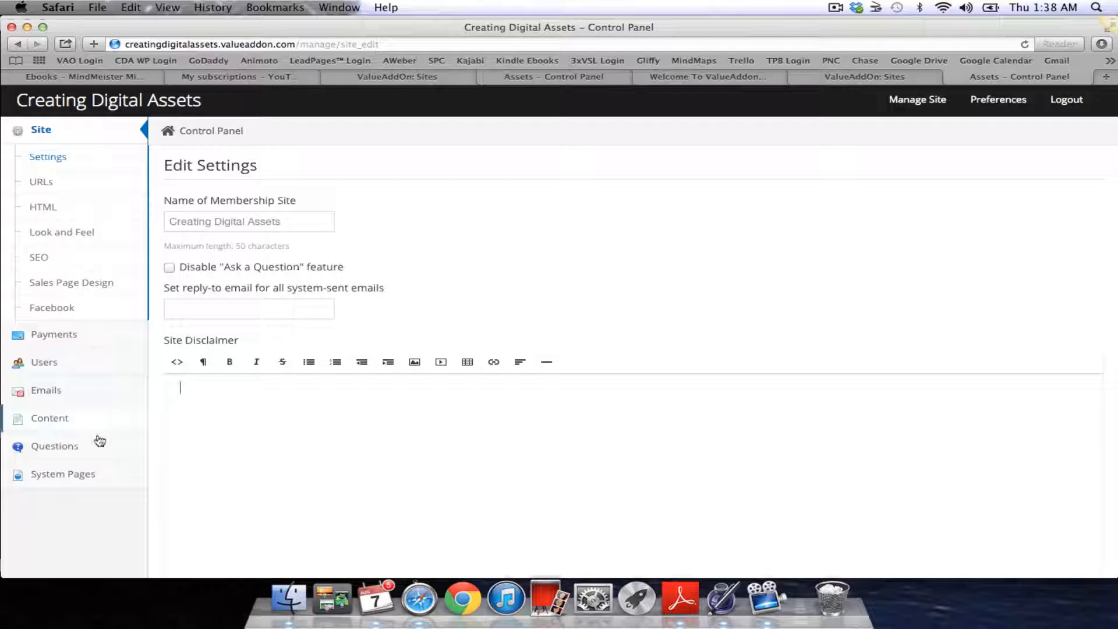
# Revisit Questions and System Pages, ending on the Site Information overview showing one user
pyautogui.click(64, 449)
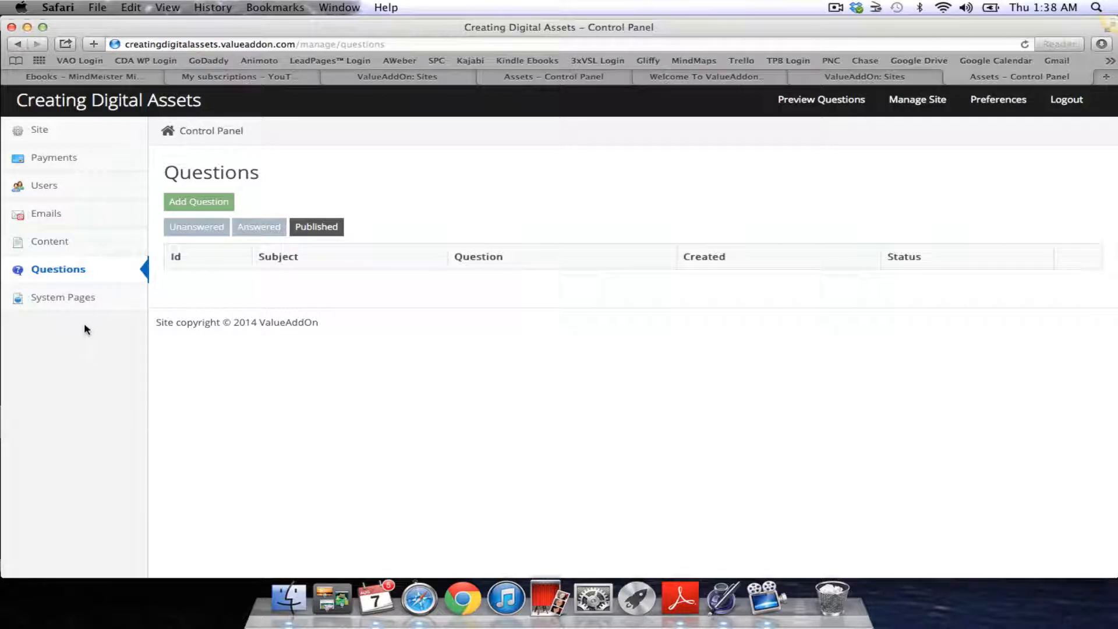
pyautogui.click(67, 299)
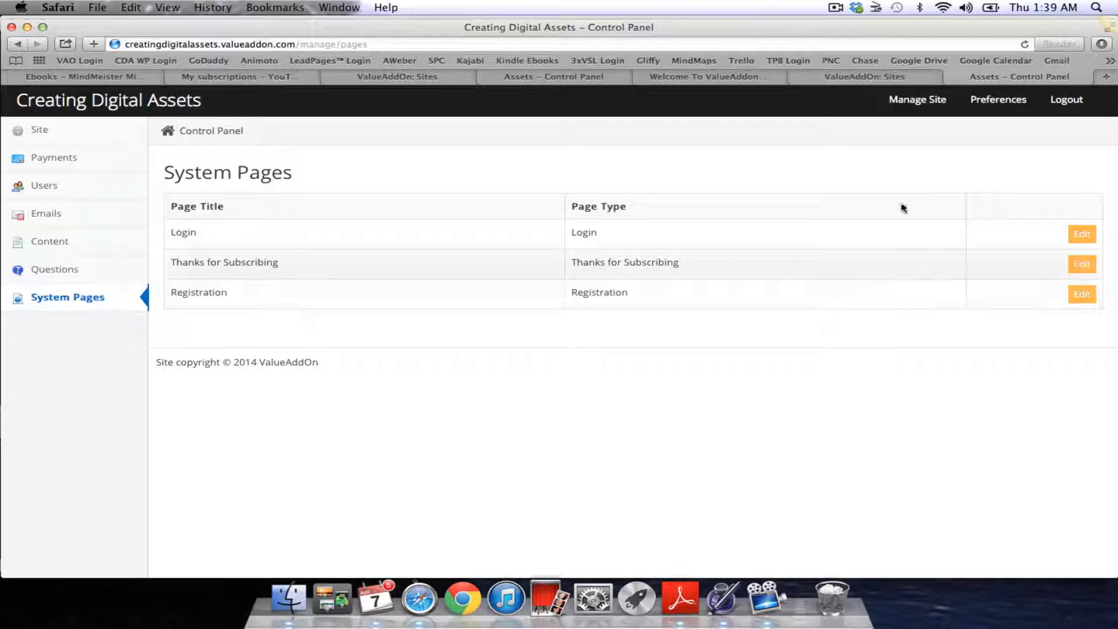
pyautogui.click(918, 103)
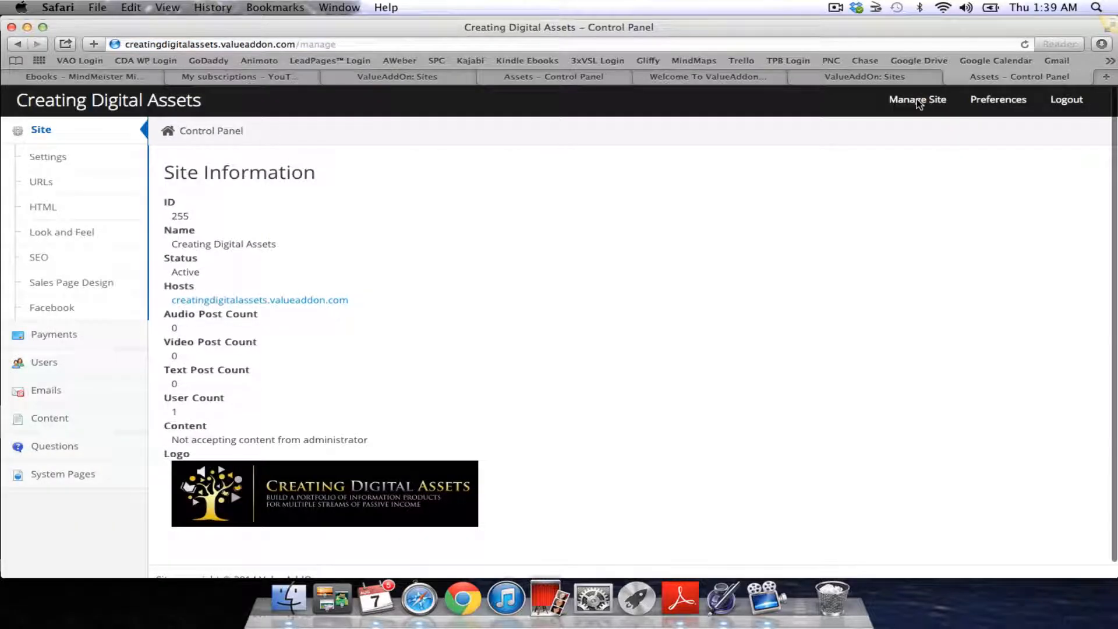
# Open the owner's profile and change its timezone from Los Angeles to New York City, United States
pyautogui.click(989, 105)
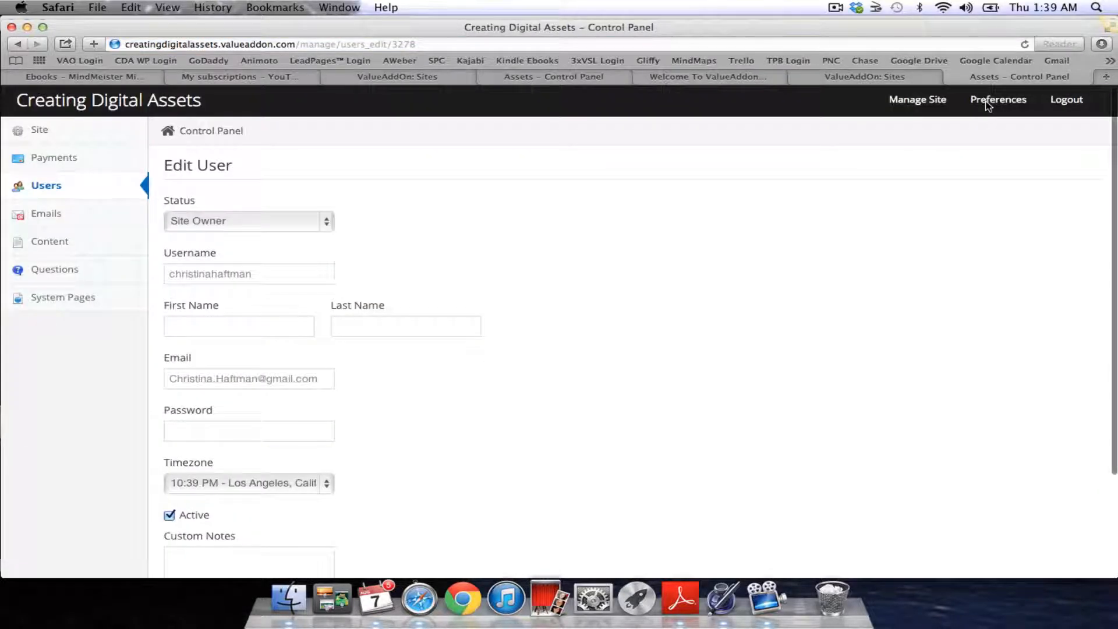
pyautogui.scroll(-2, 592, 334)
pyautogui.scroll(-2, 591, 331)
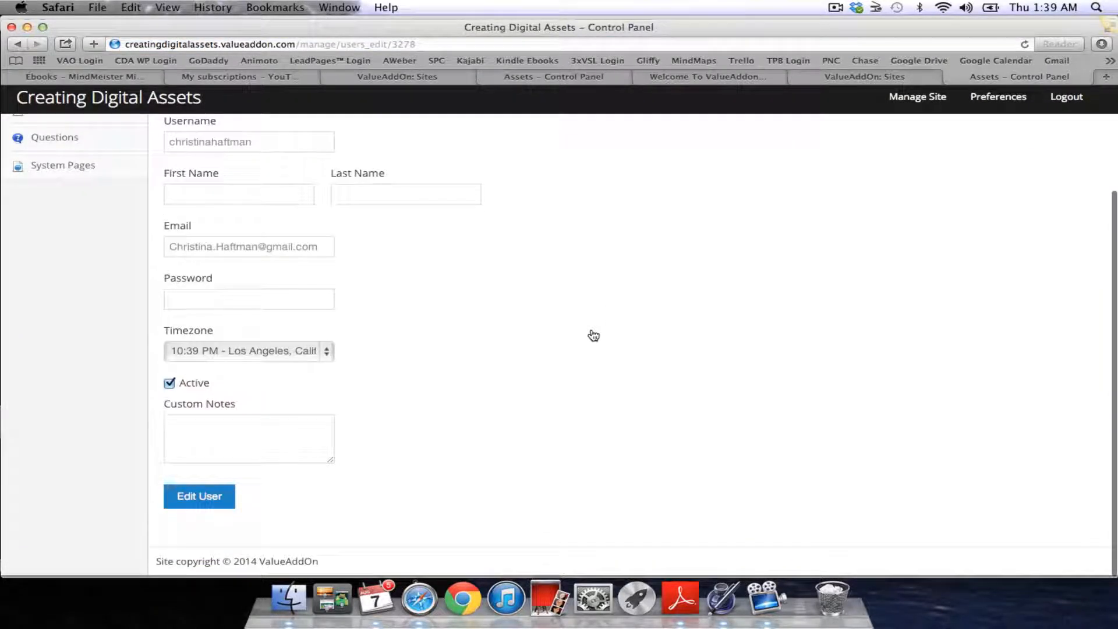
pyautogui.click(328, 356)
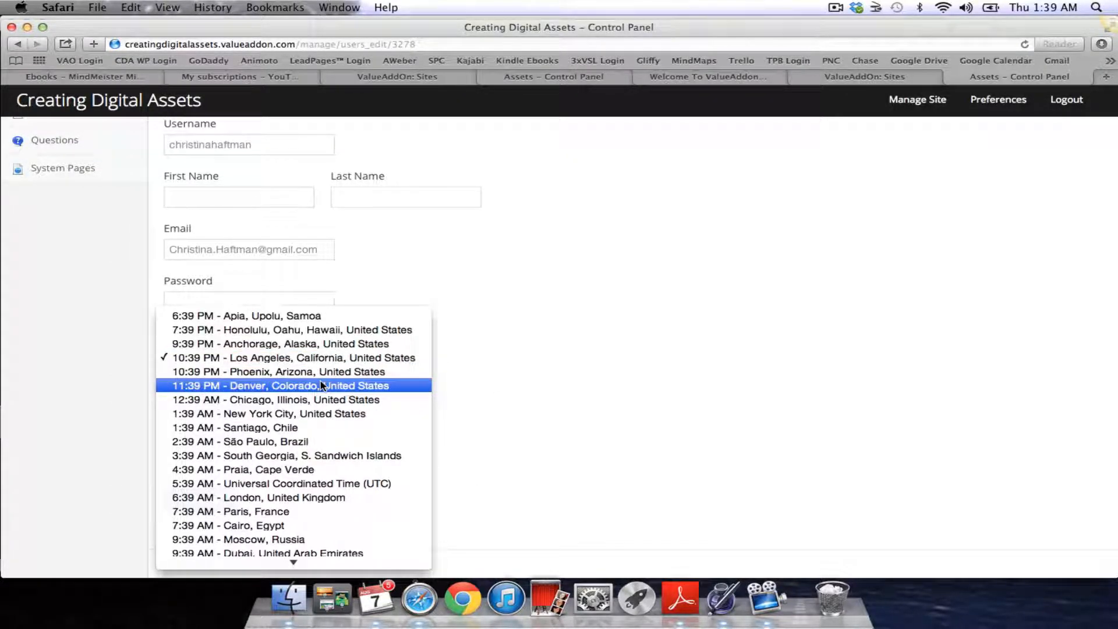
pyautogui.scroll(-3, 321, 385)
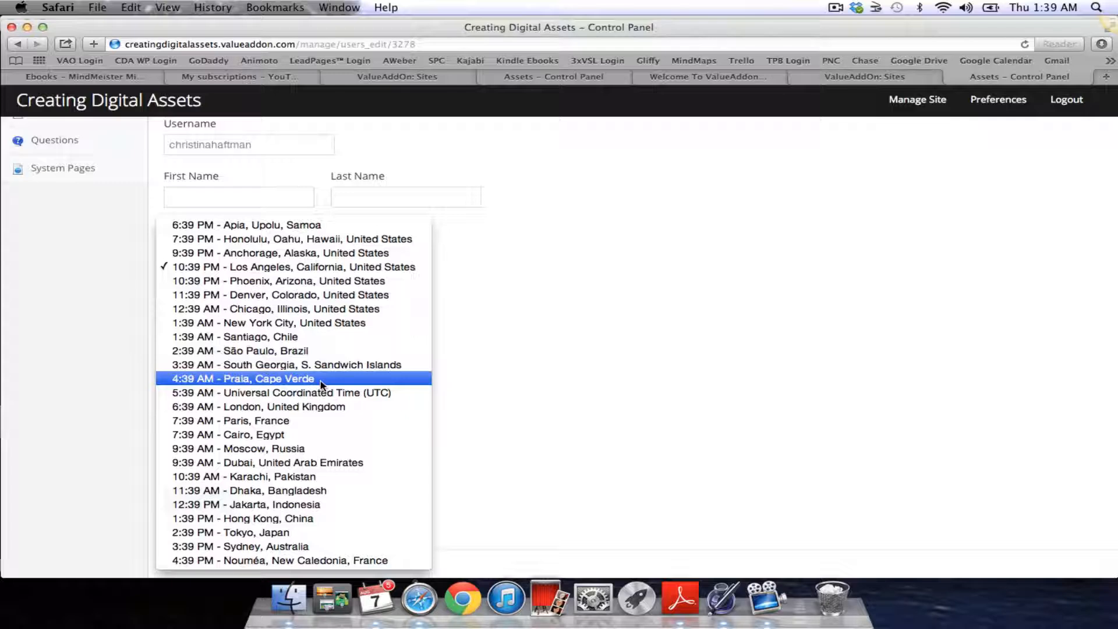
pyautogui.click(306, 322)
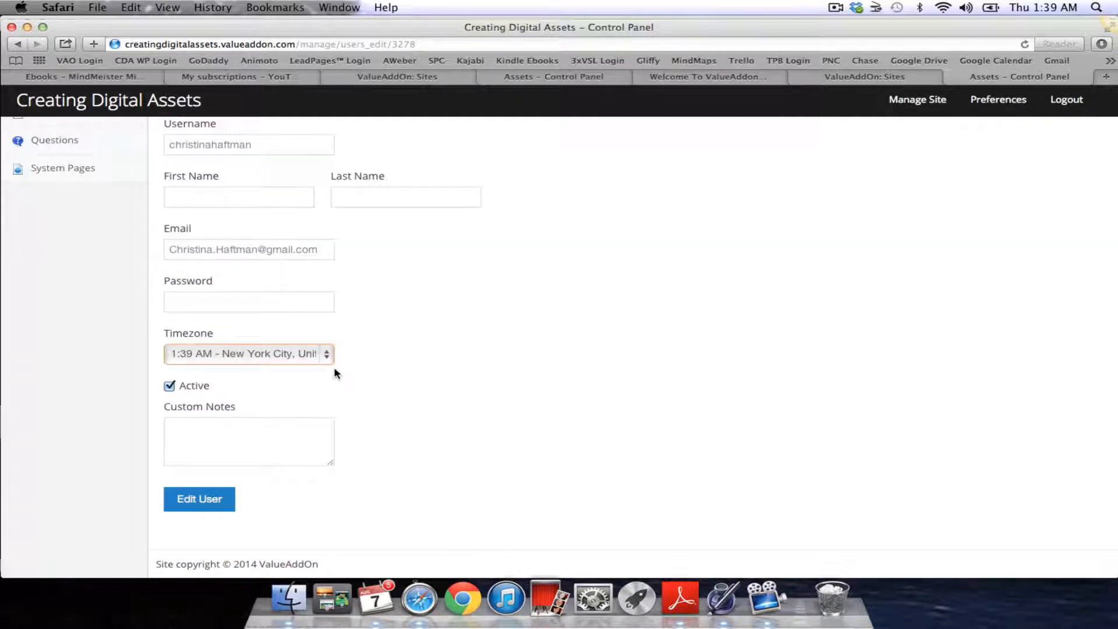
pyautogui.scroll(5, 336, 373)
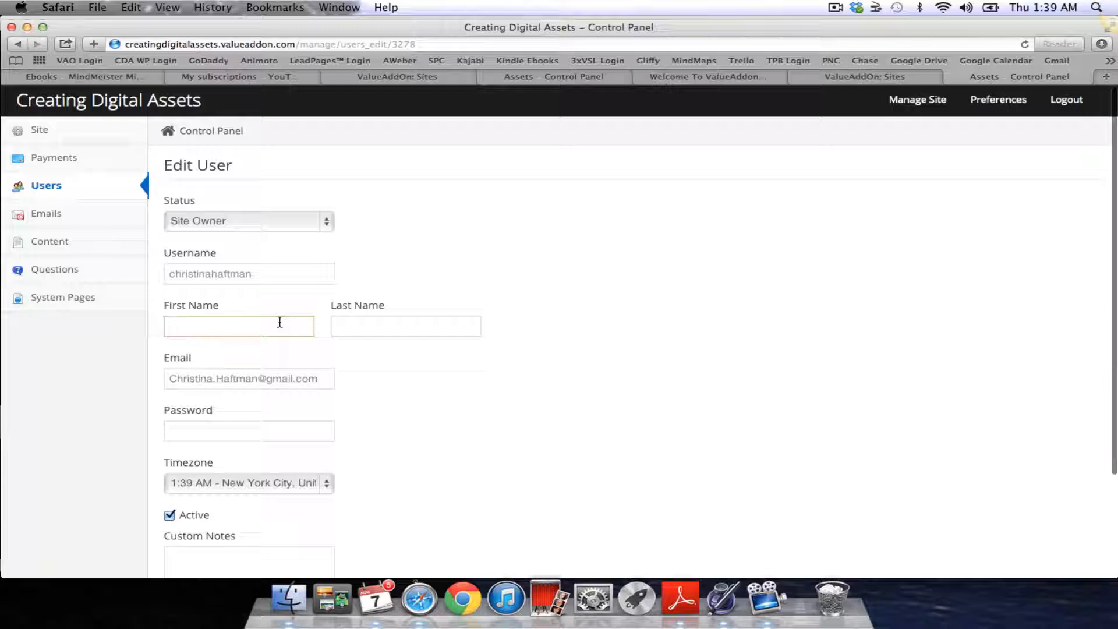
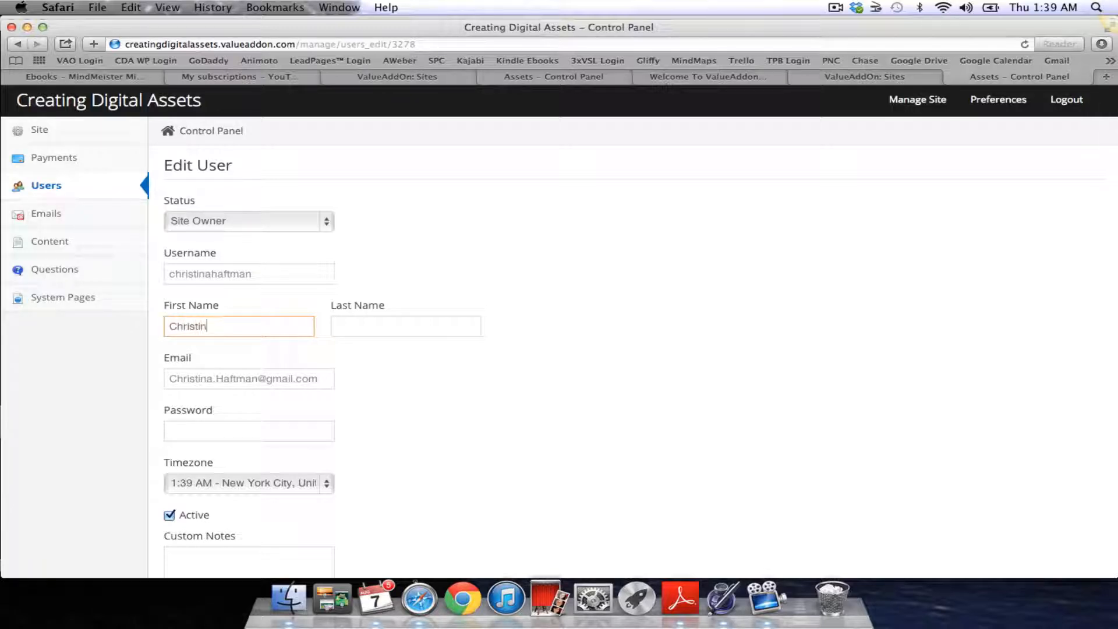
# Enter the owner's first and last name and save the profile with Edit User
pyautogui.click(410, 321)
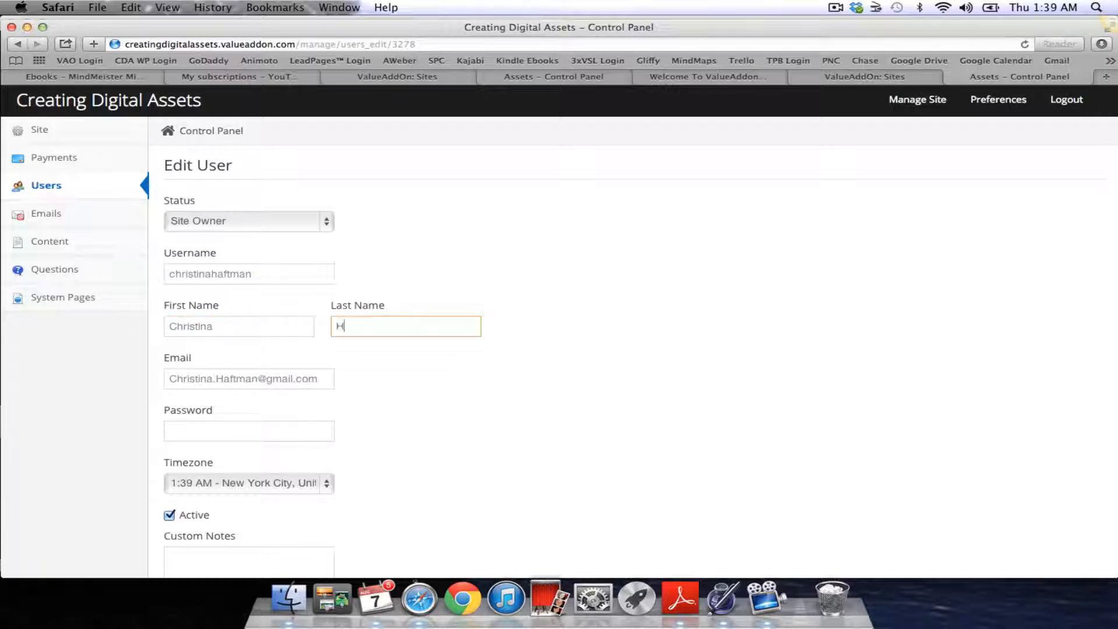
pyautogui.scroll(-5, 411, 488)
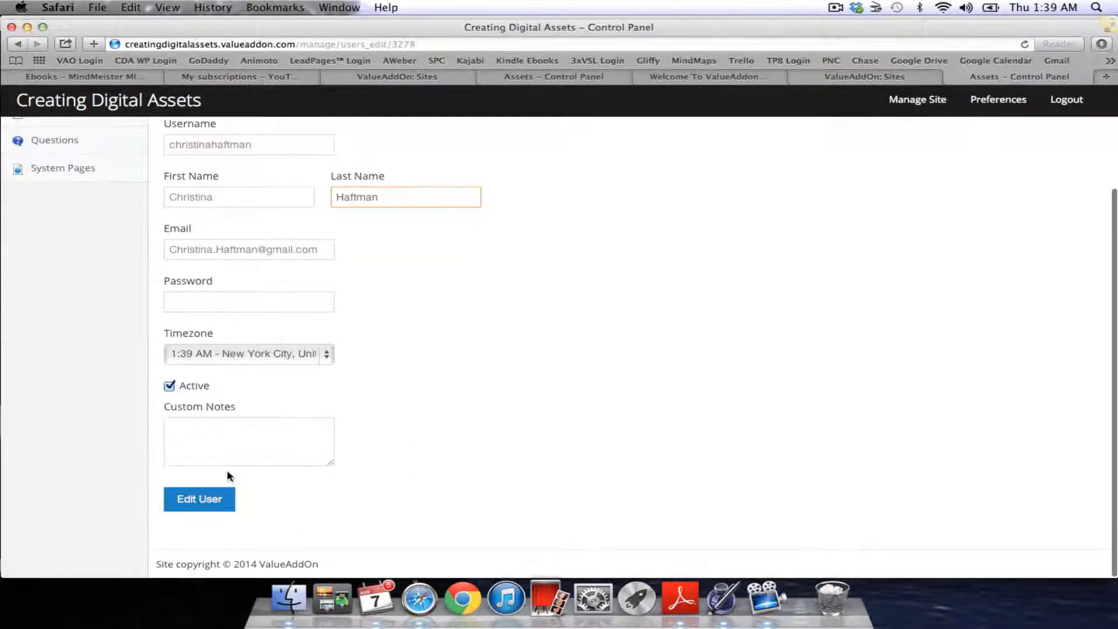
pyautogui.click(201, 500)
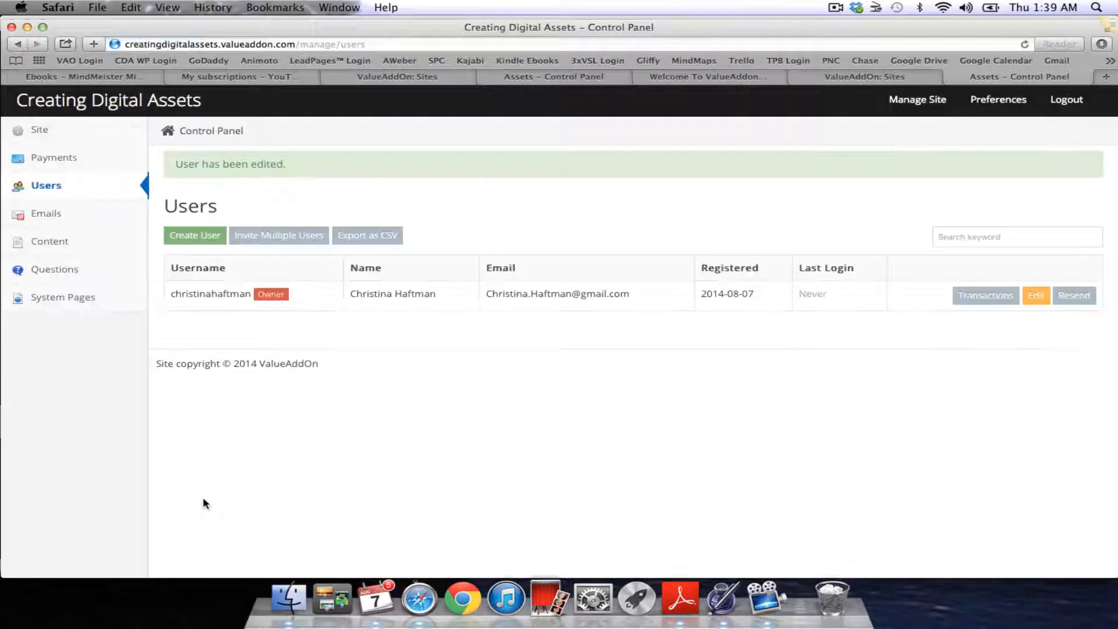